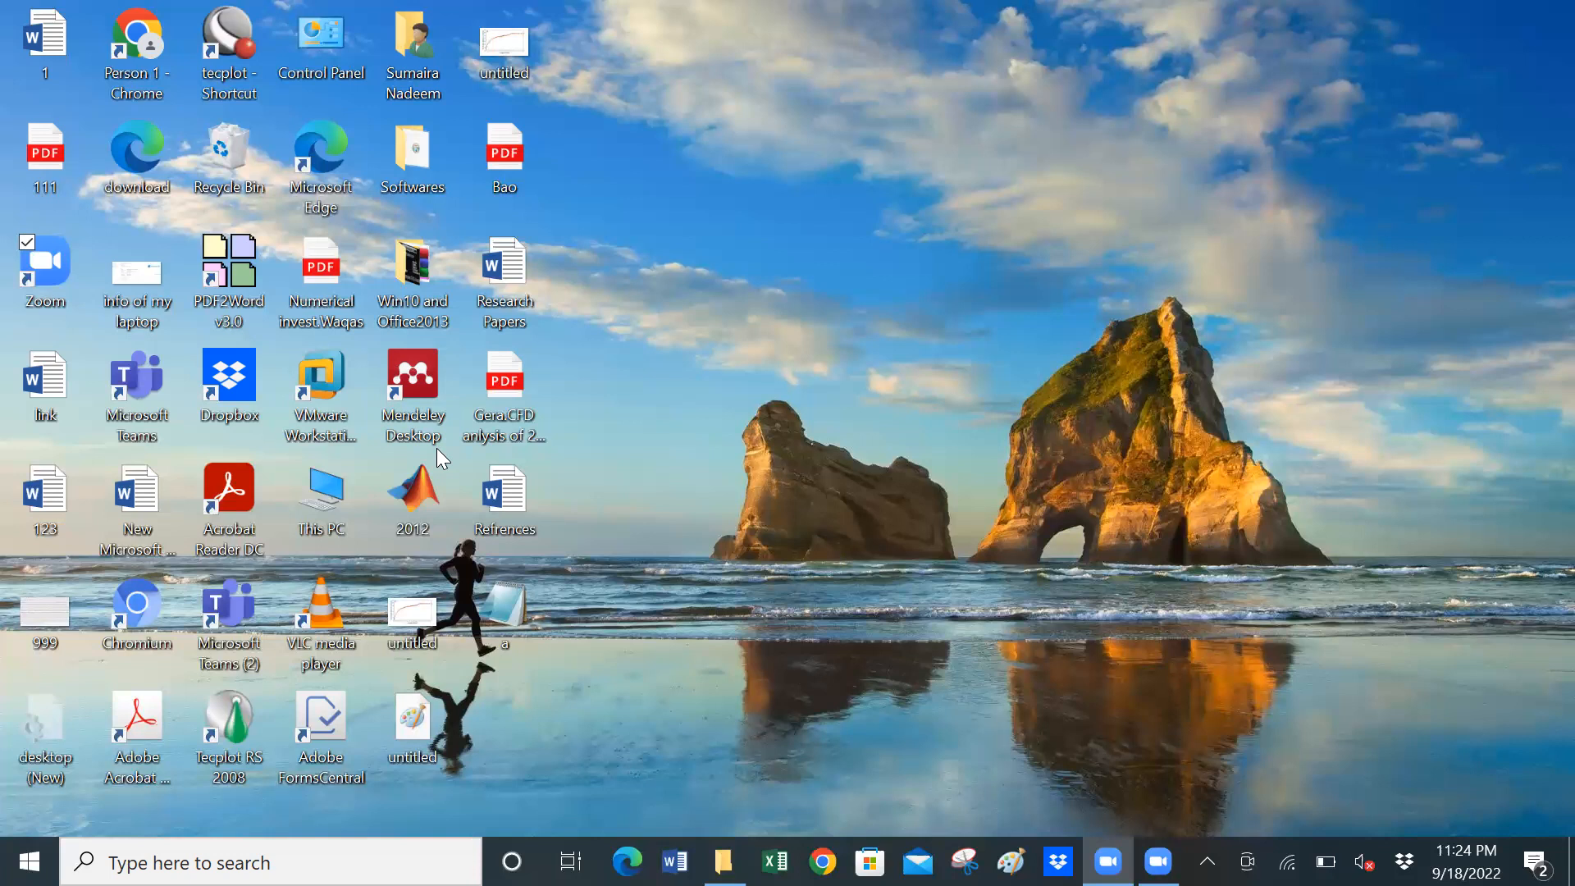
- Open Mendeley Desktop and delete both existing documents from the library
click(413, 392)
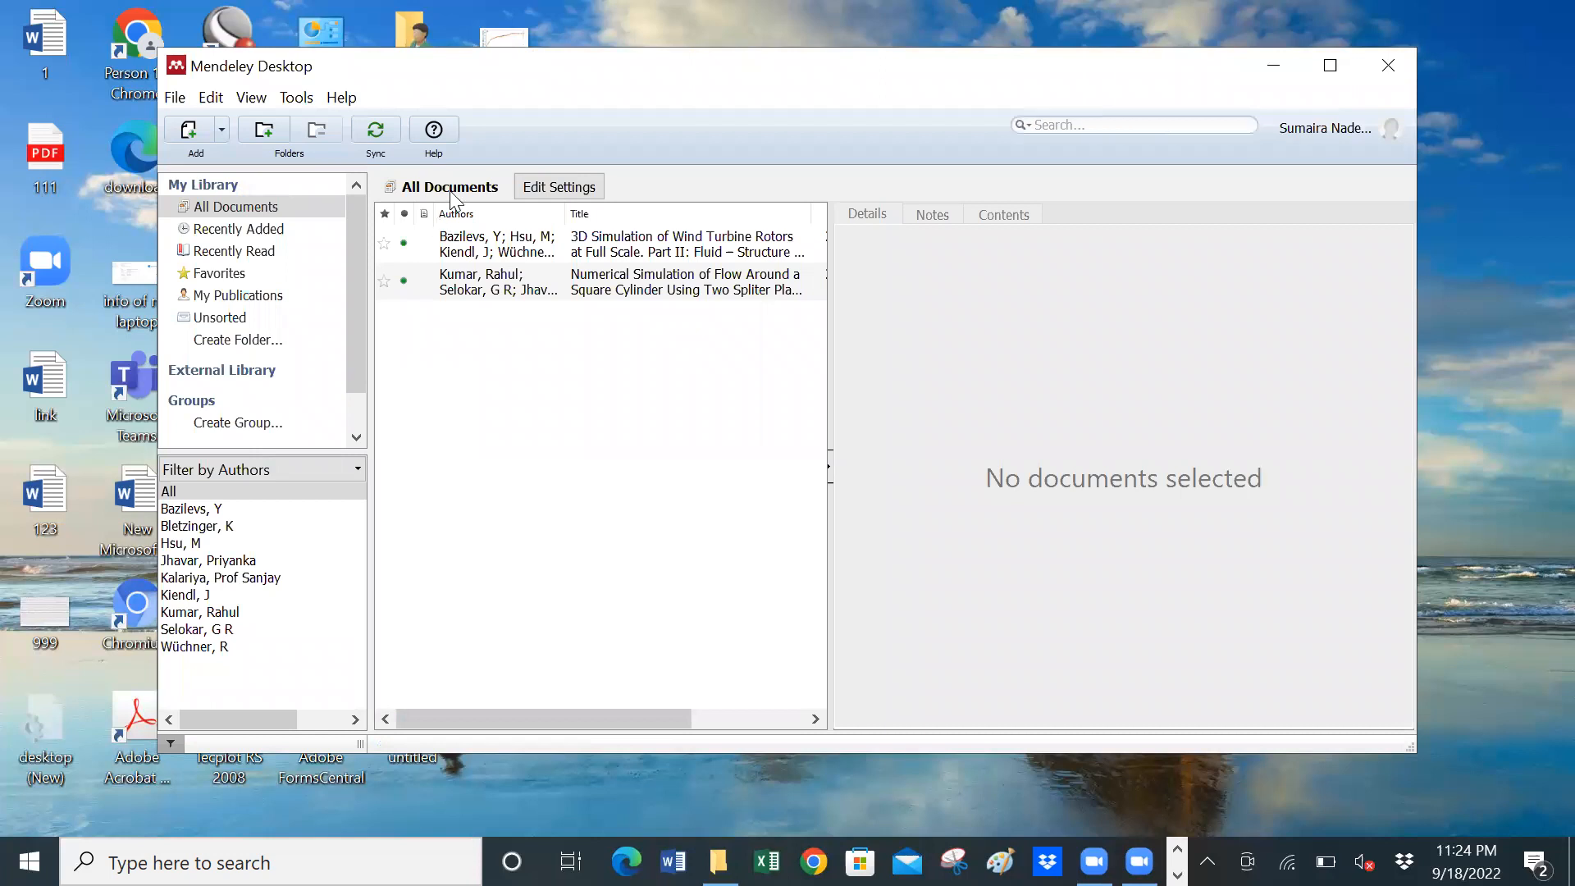
click(496, 244)
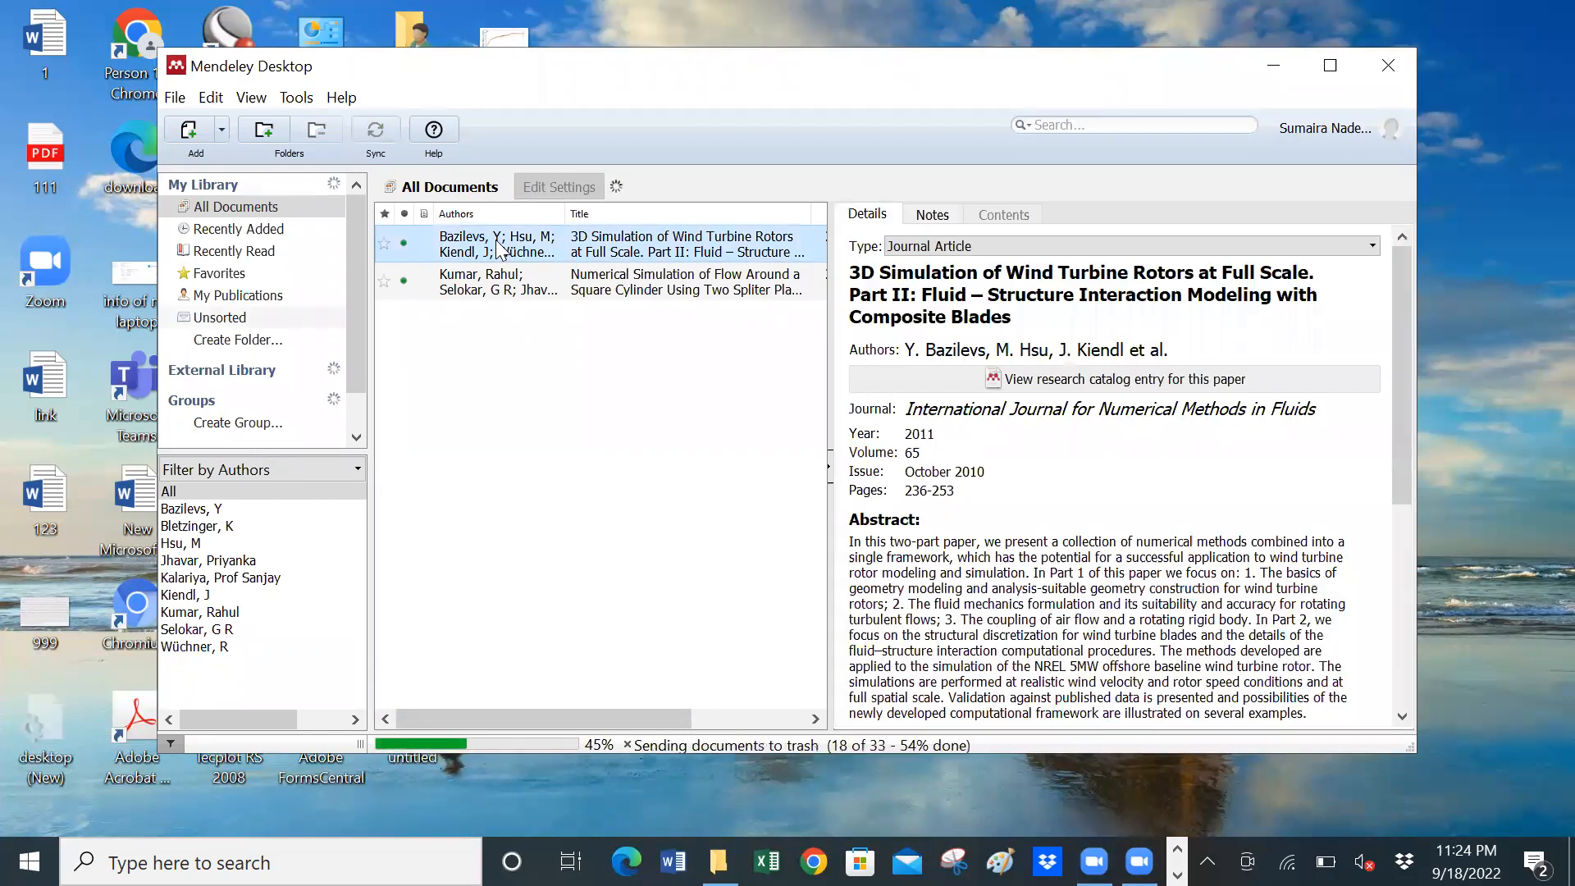
right_click(498, 245)
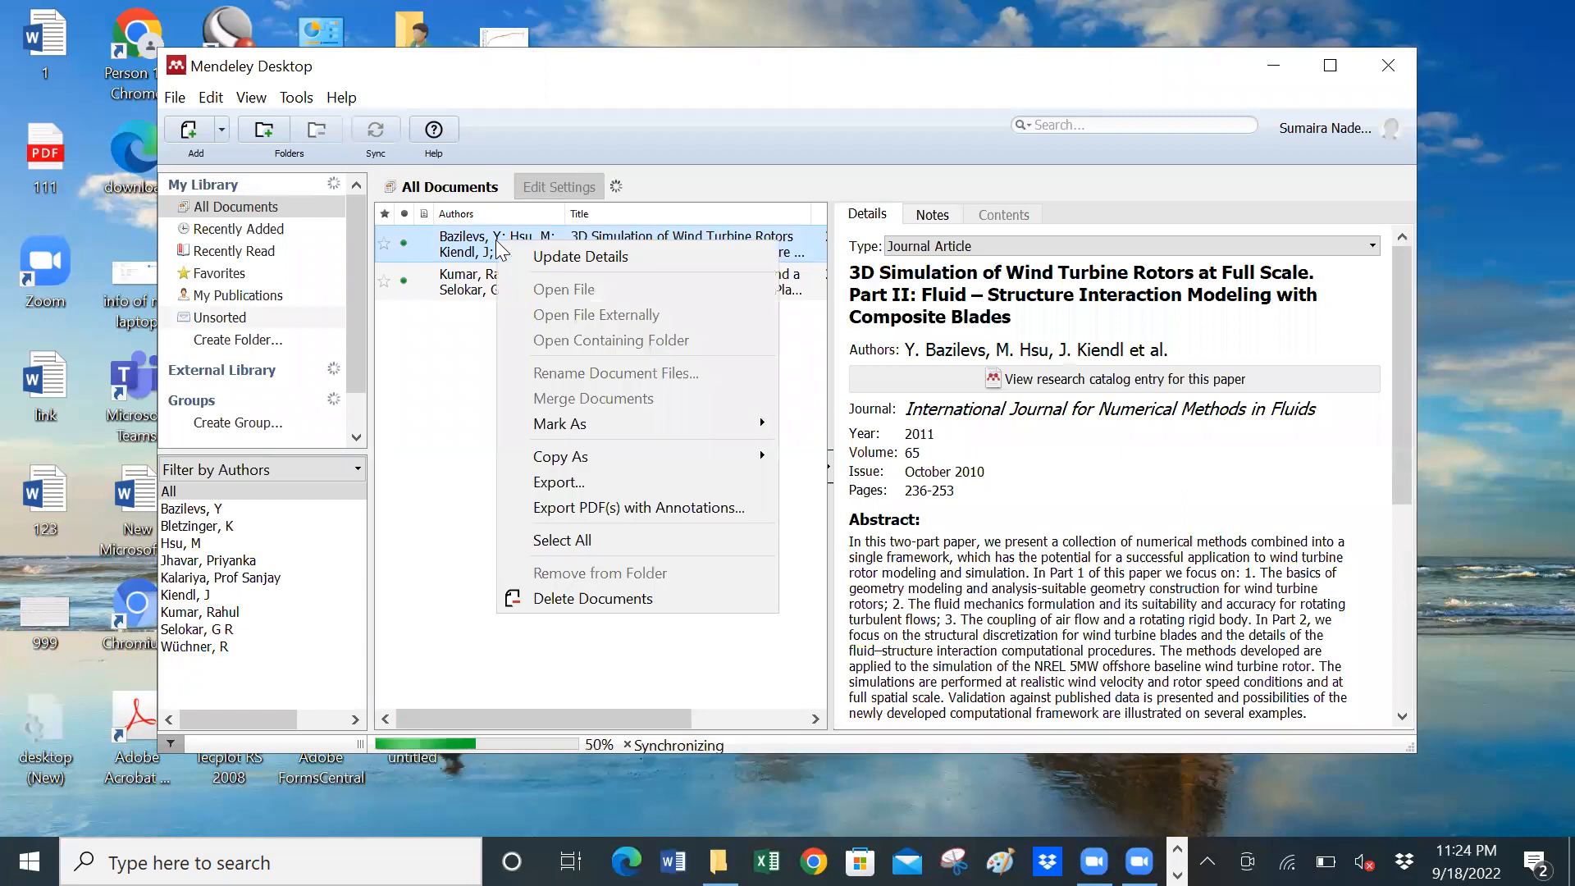
click(573, 542)
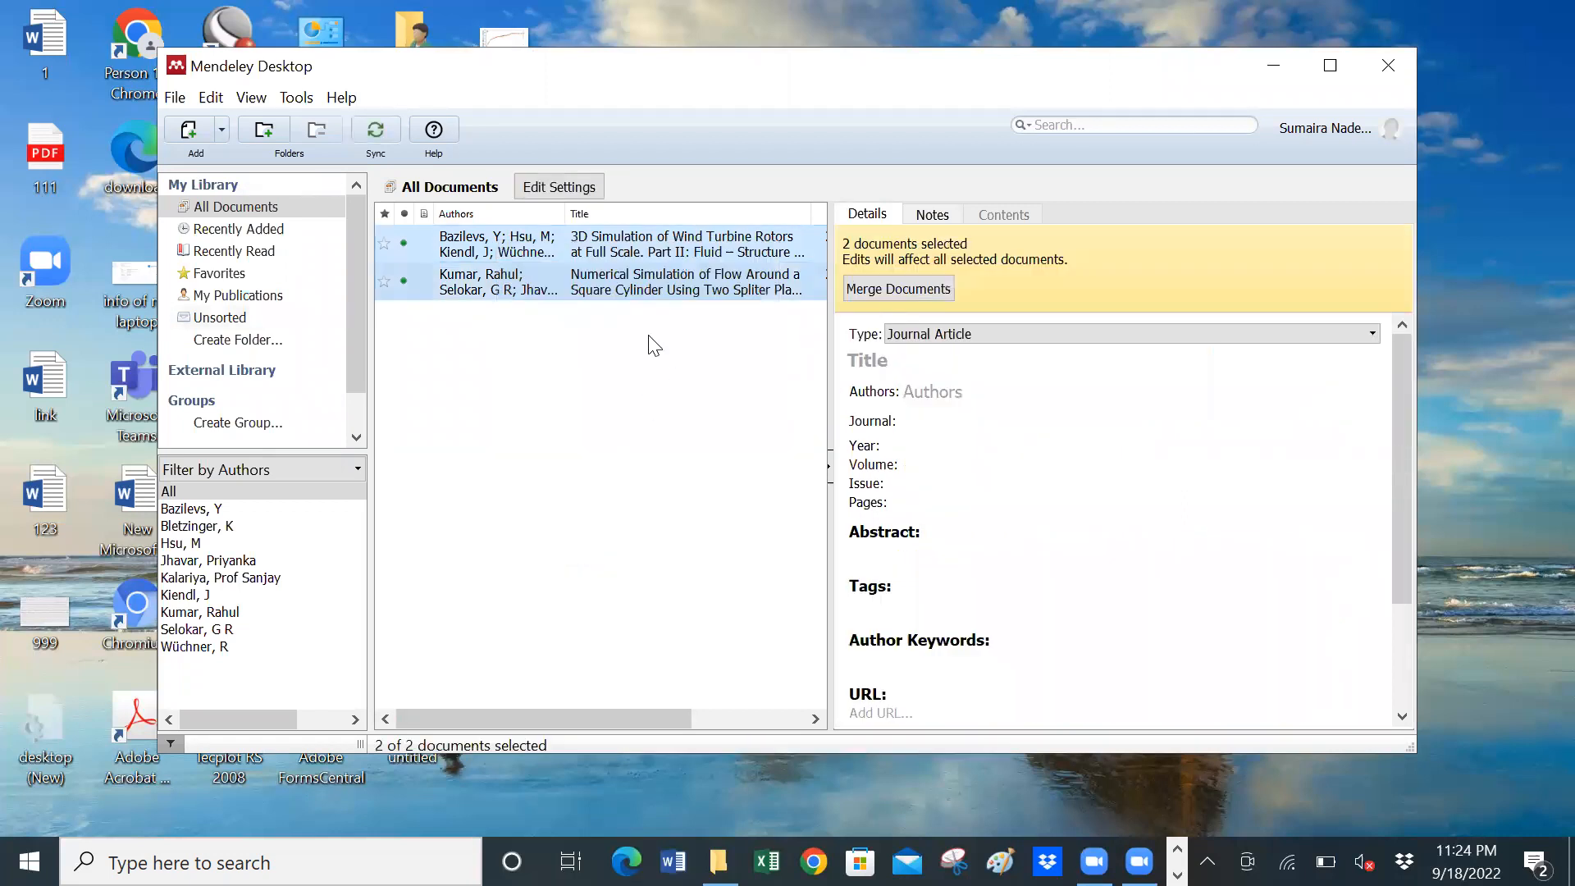
key(Delete)
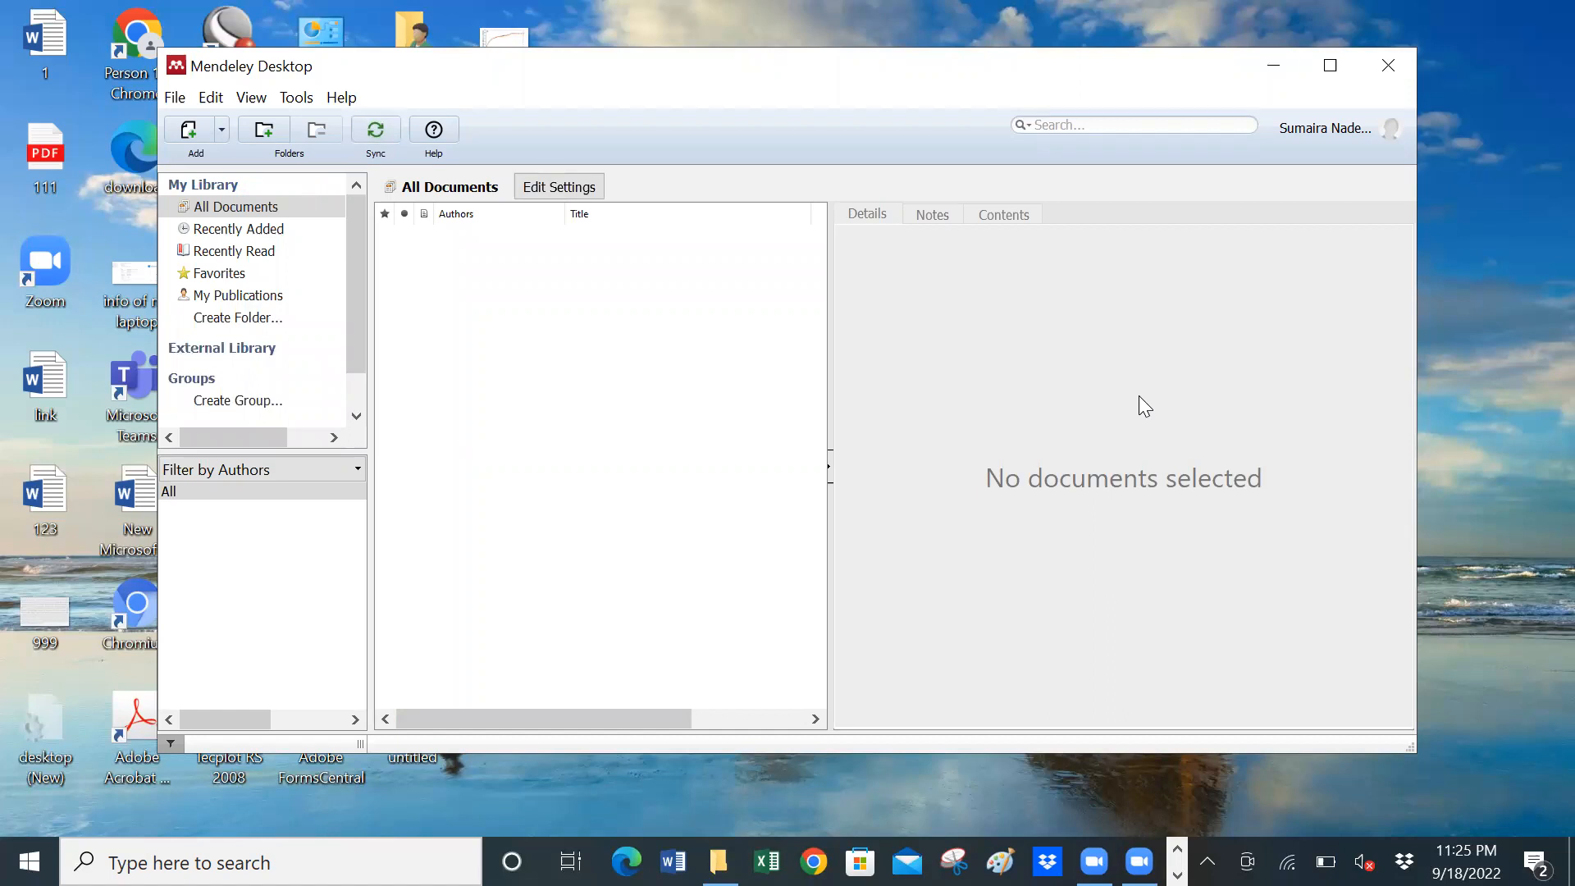
- Open the Refrences document from the desktop in Word, and bring Mendeley Desktop back to the front
click(1273, 65)
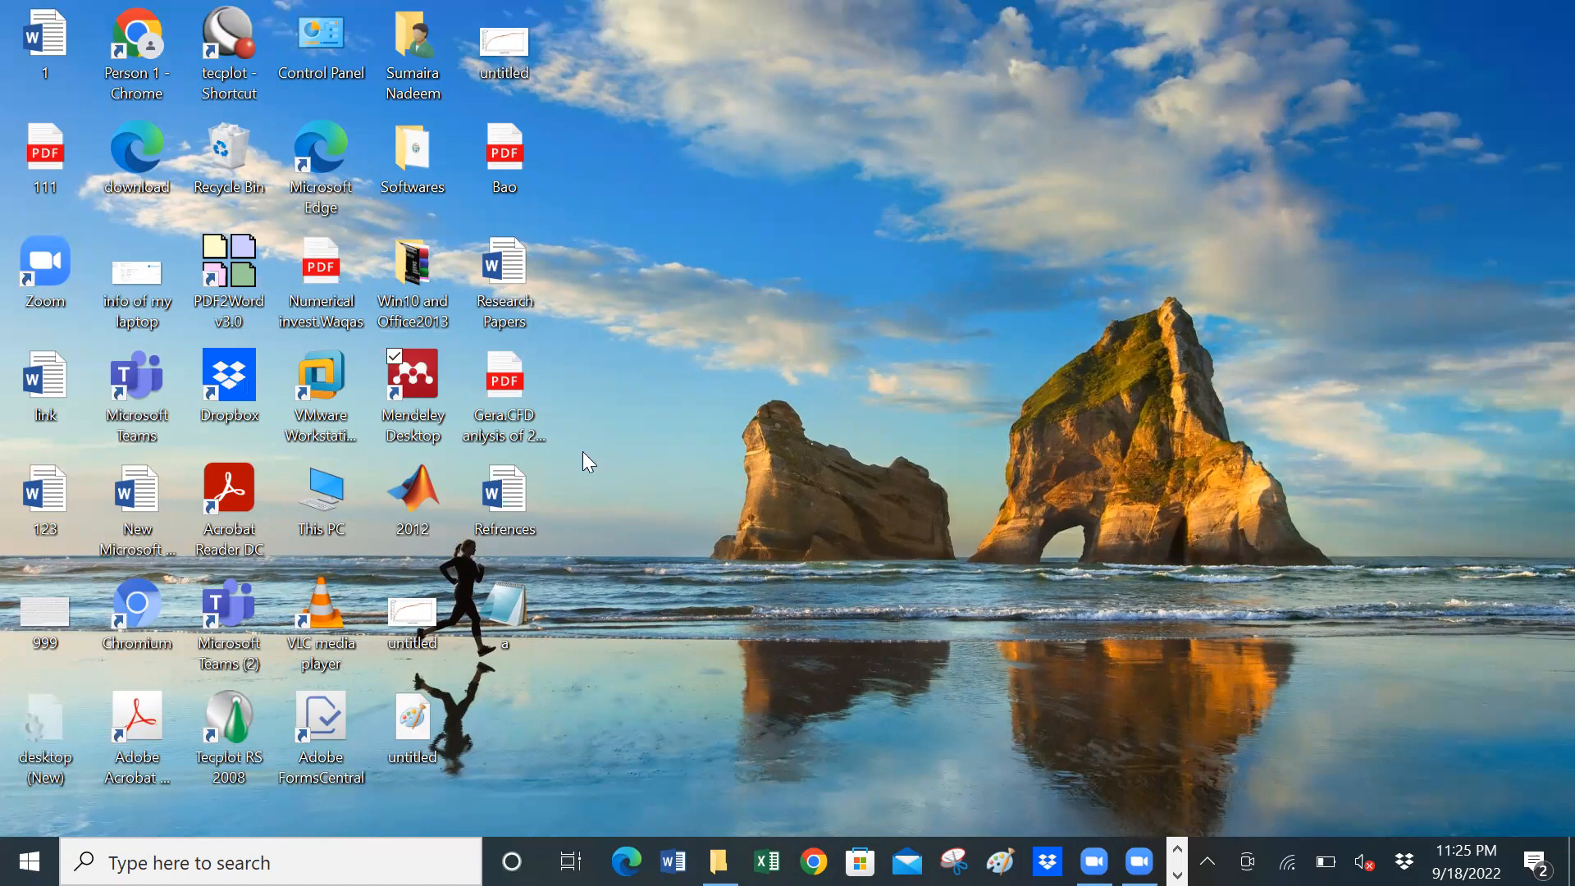
double_click(548, 474)
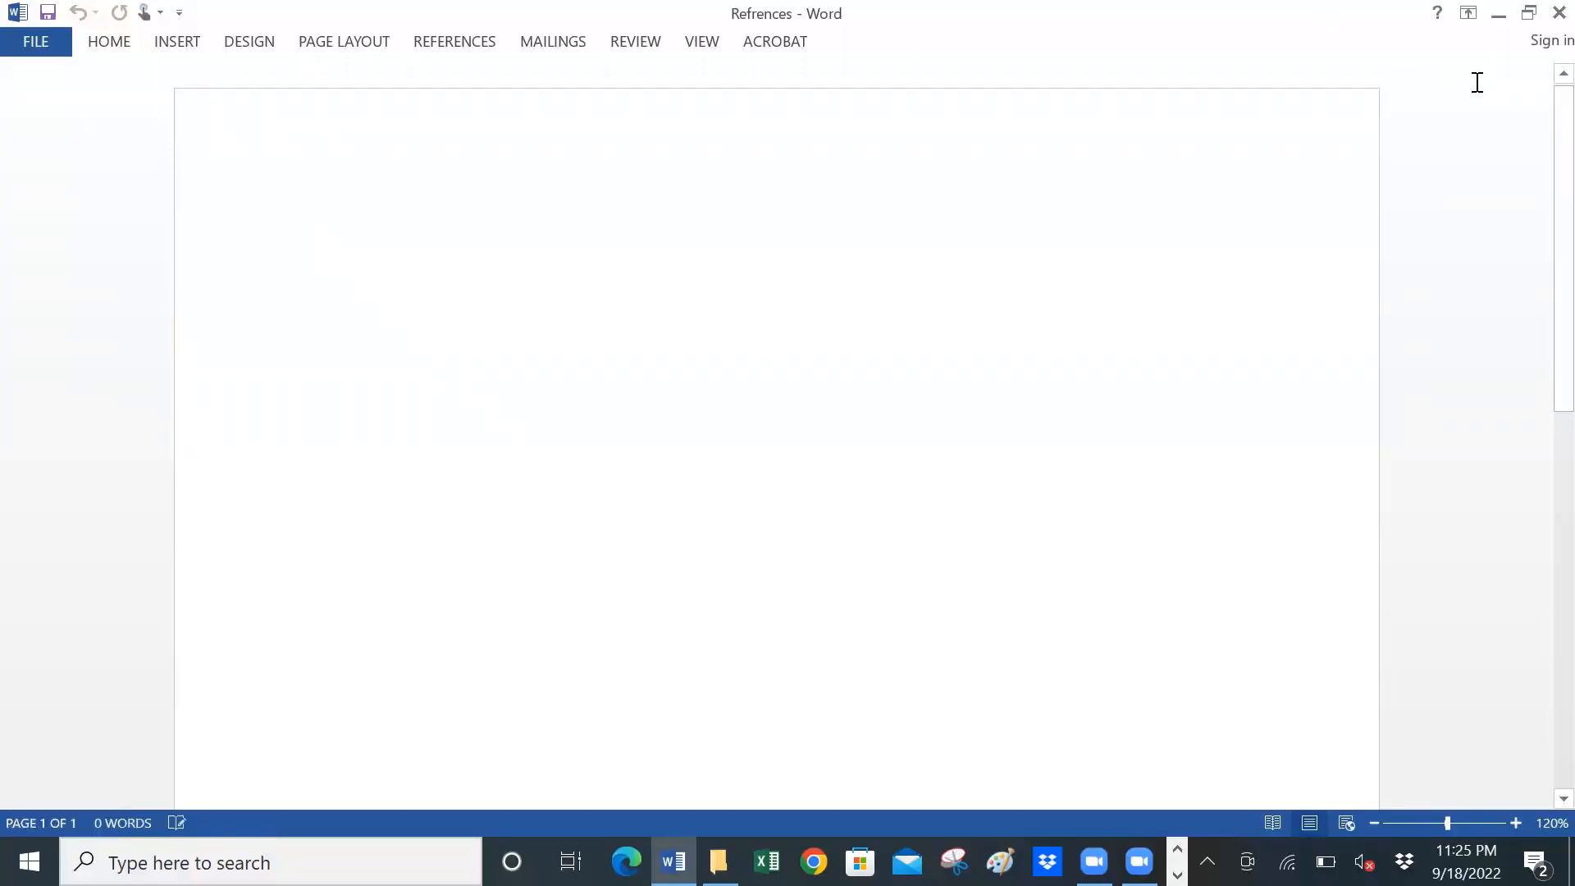
click(1498, 15)
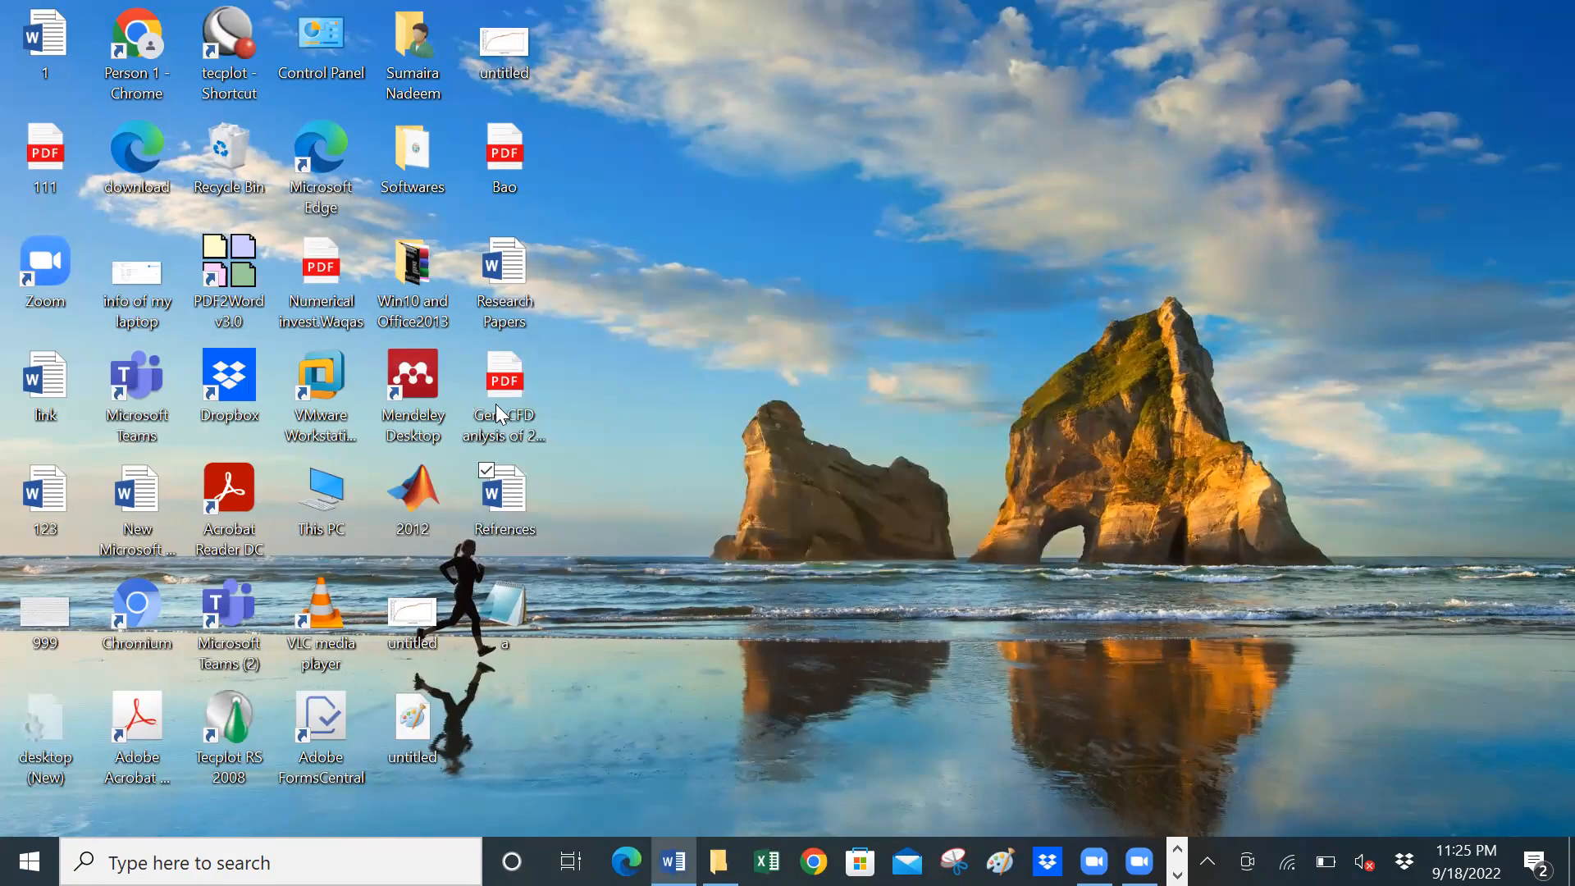
double_click(411, 397)
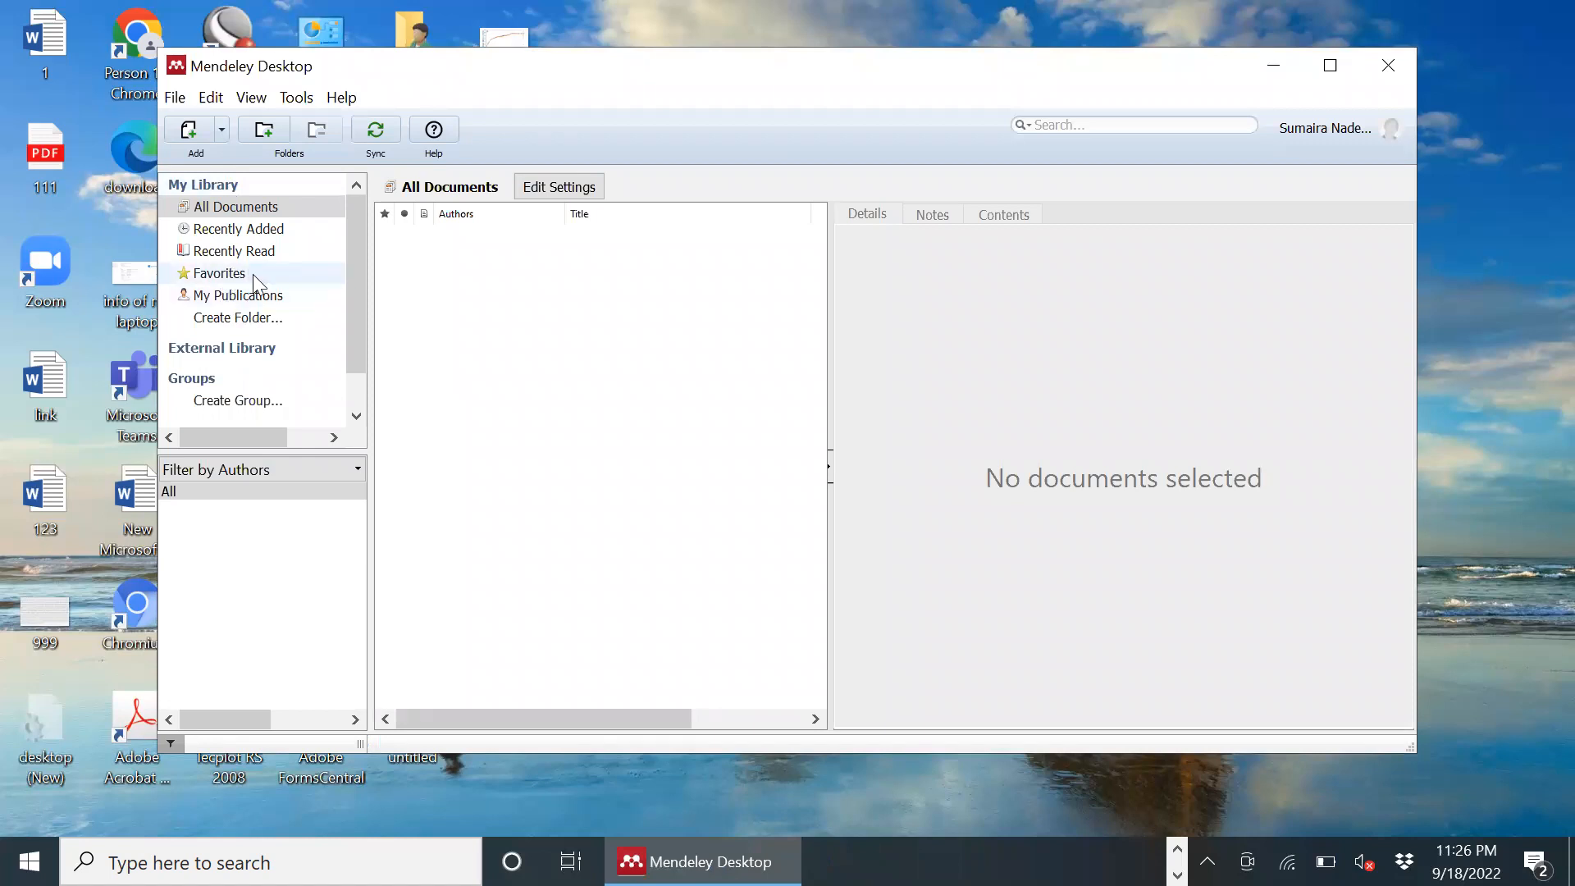
- Add the 2018 numerical investigation PDF on inline square cylinders from the Literature Review folder to the Mendeley library
click(267, 324)
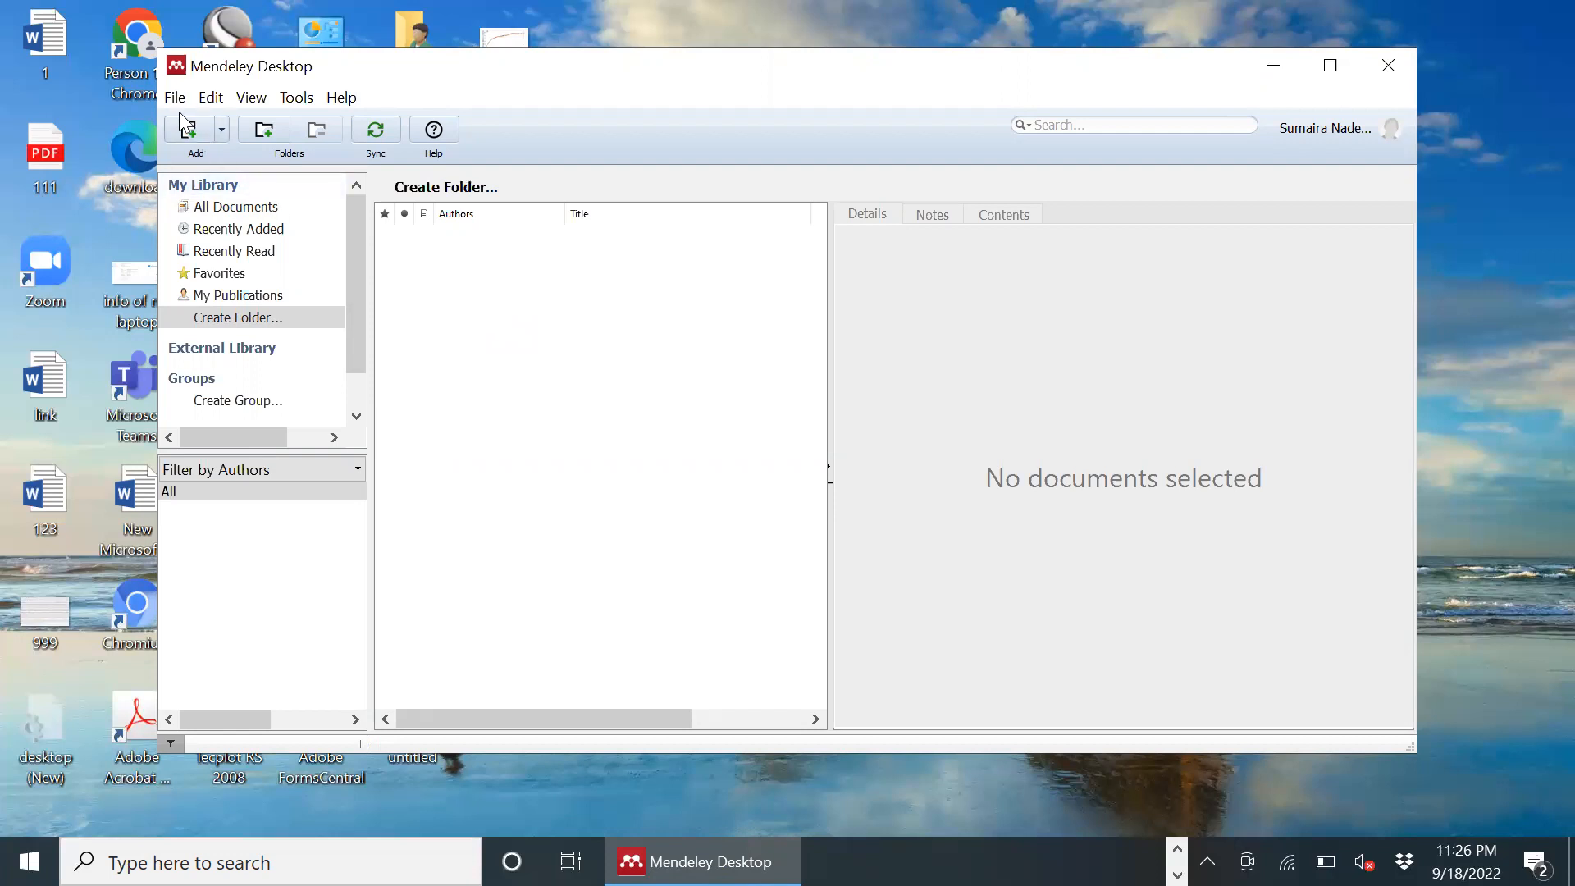
click(194, 130)
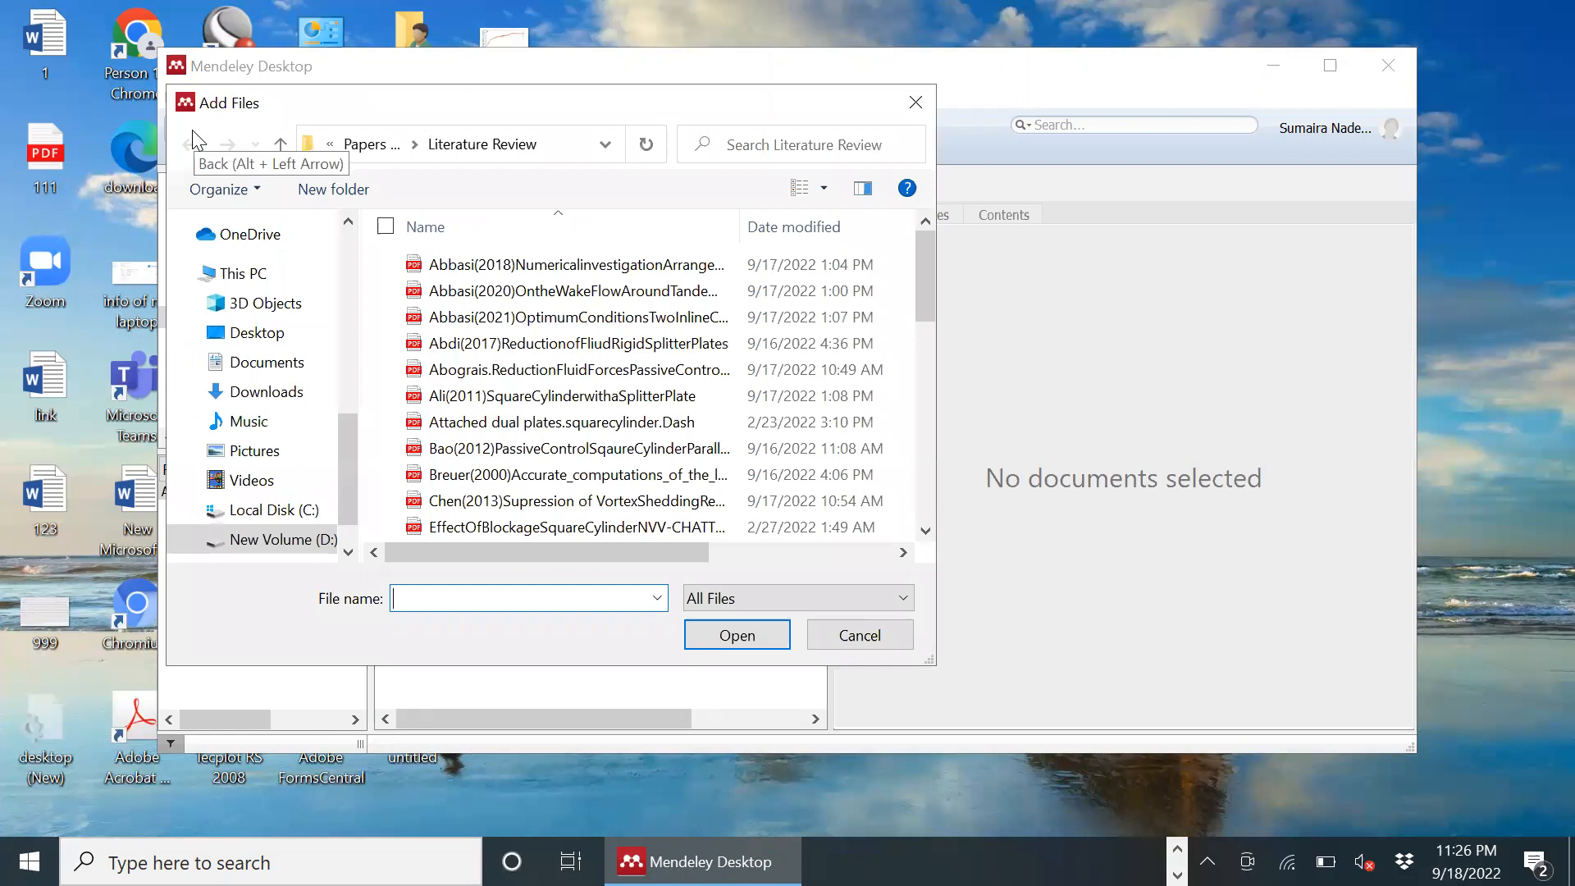
click(279, 144)
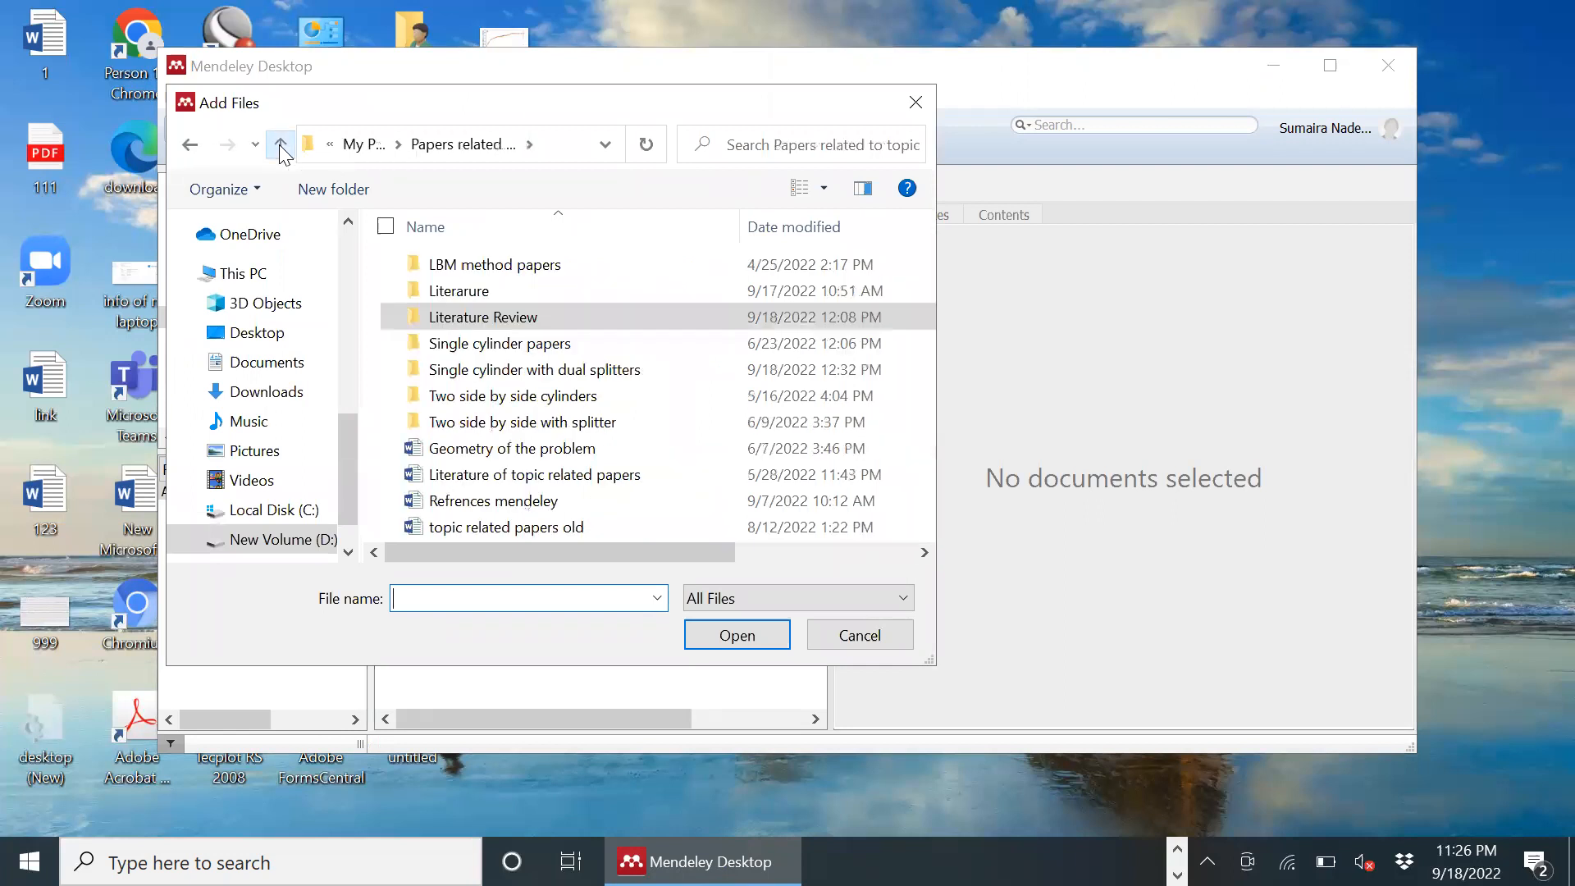
double_click(541, 317)
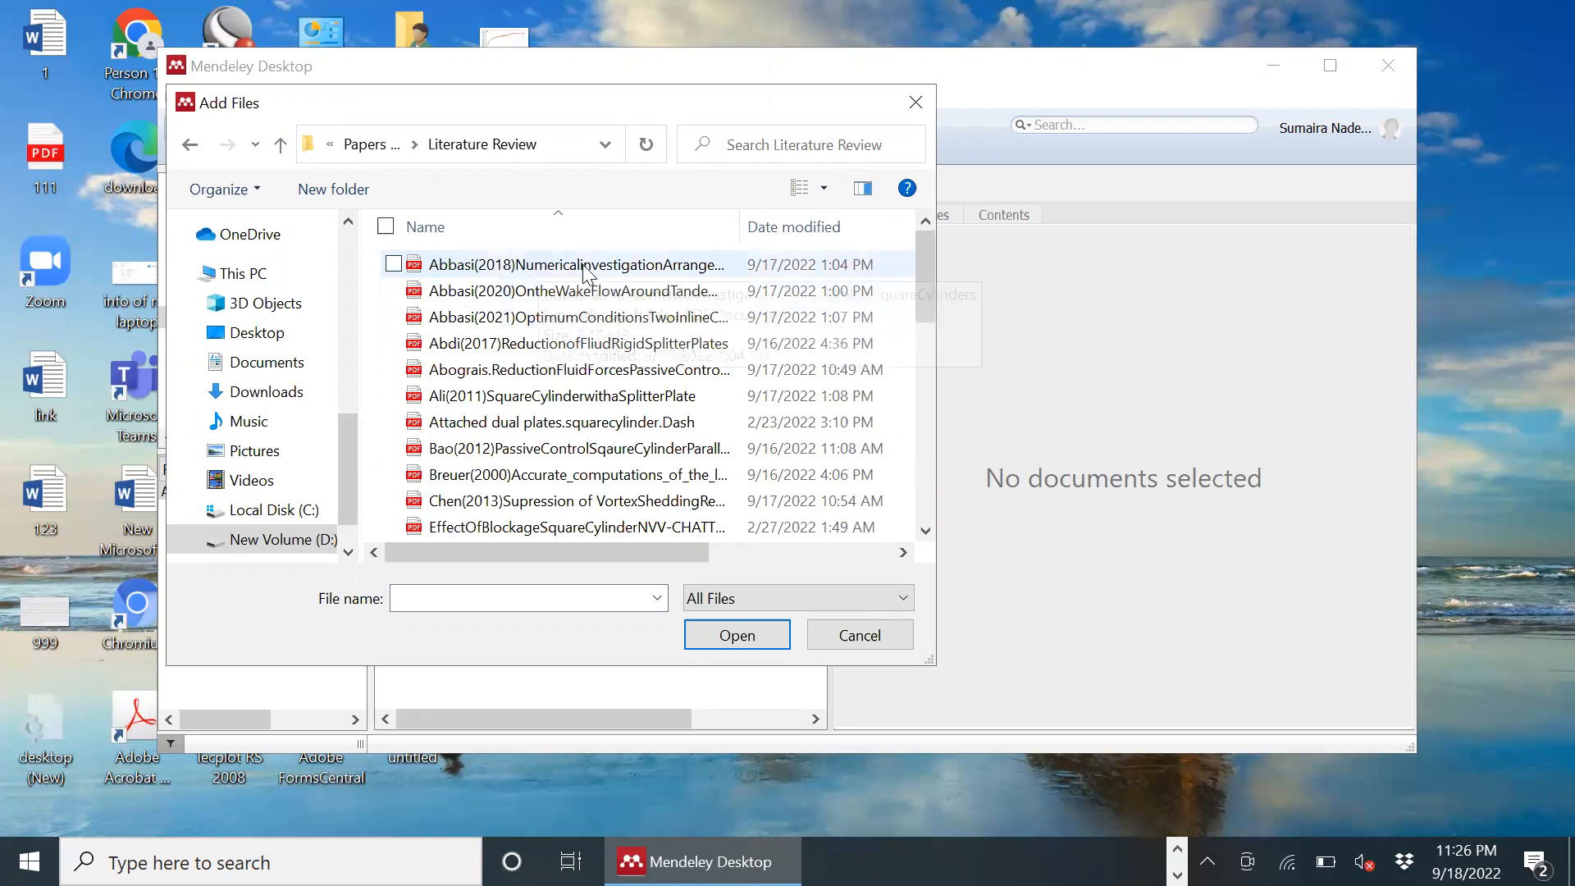
click(474, 265)
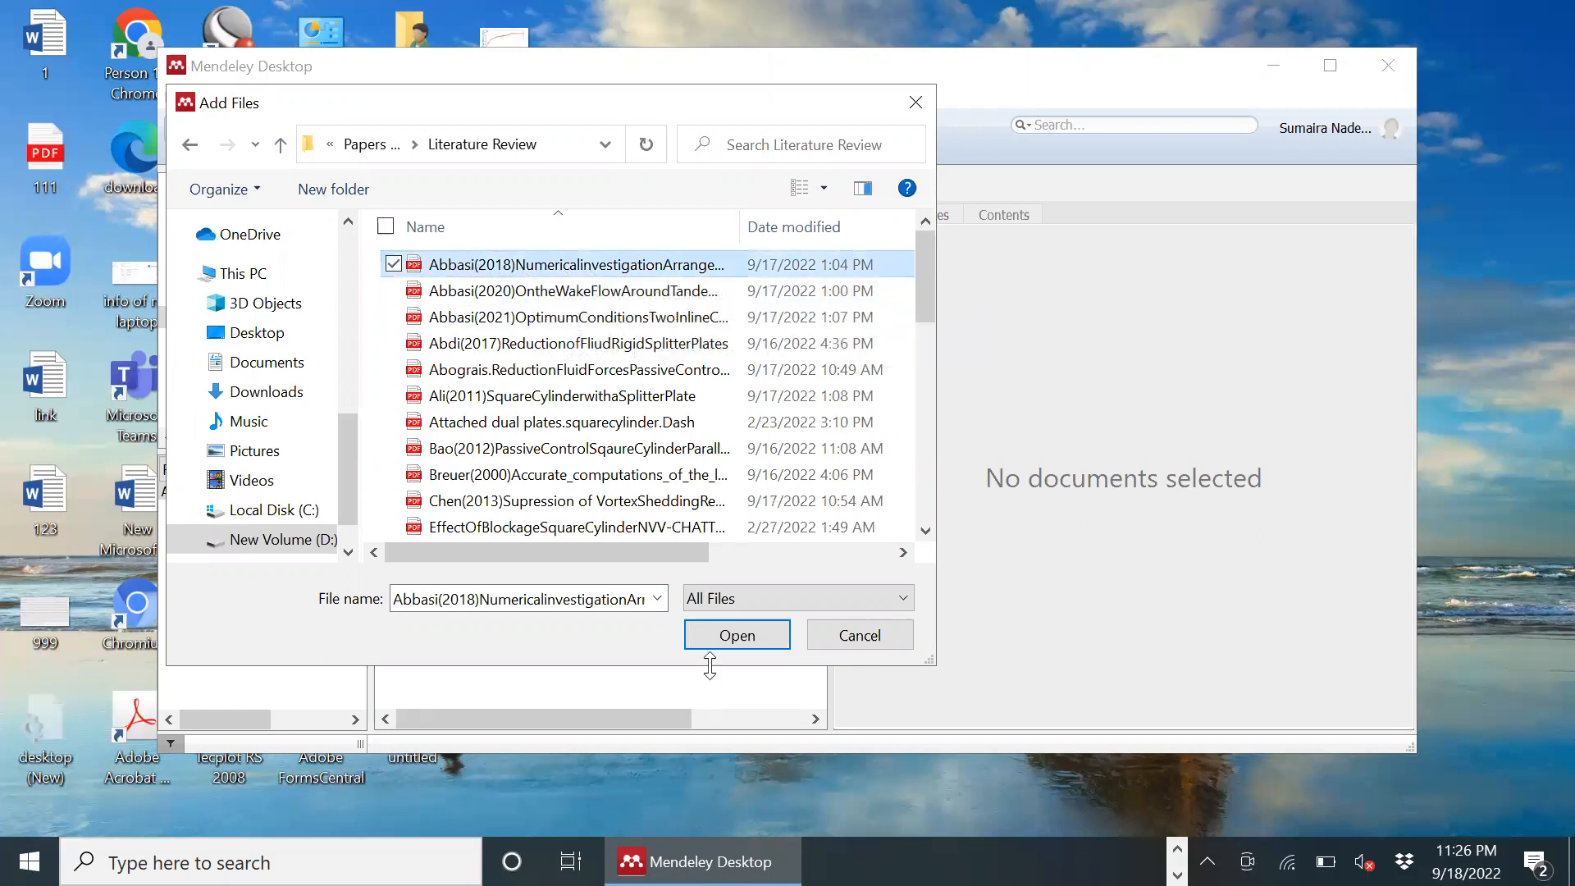
click(738, 637)
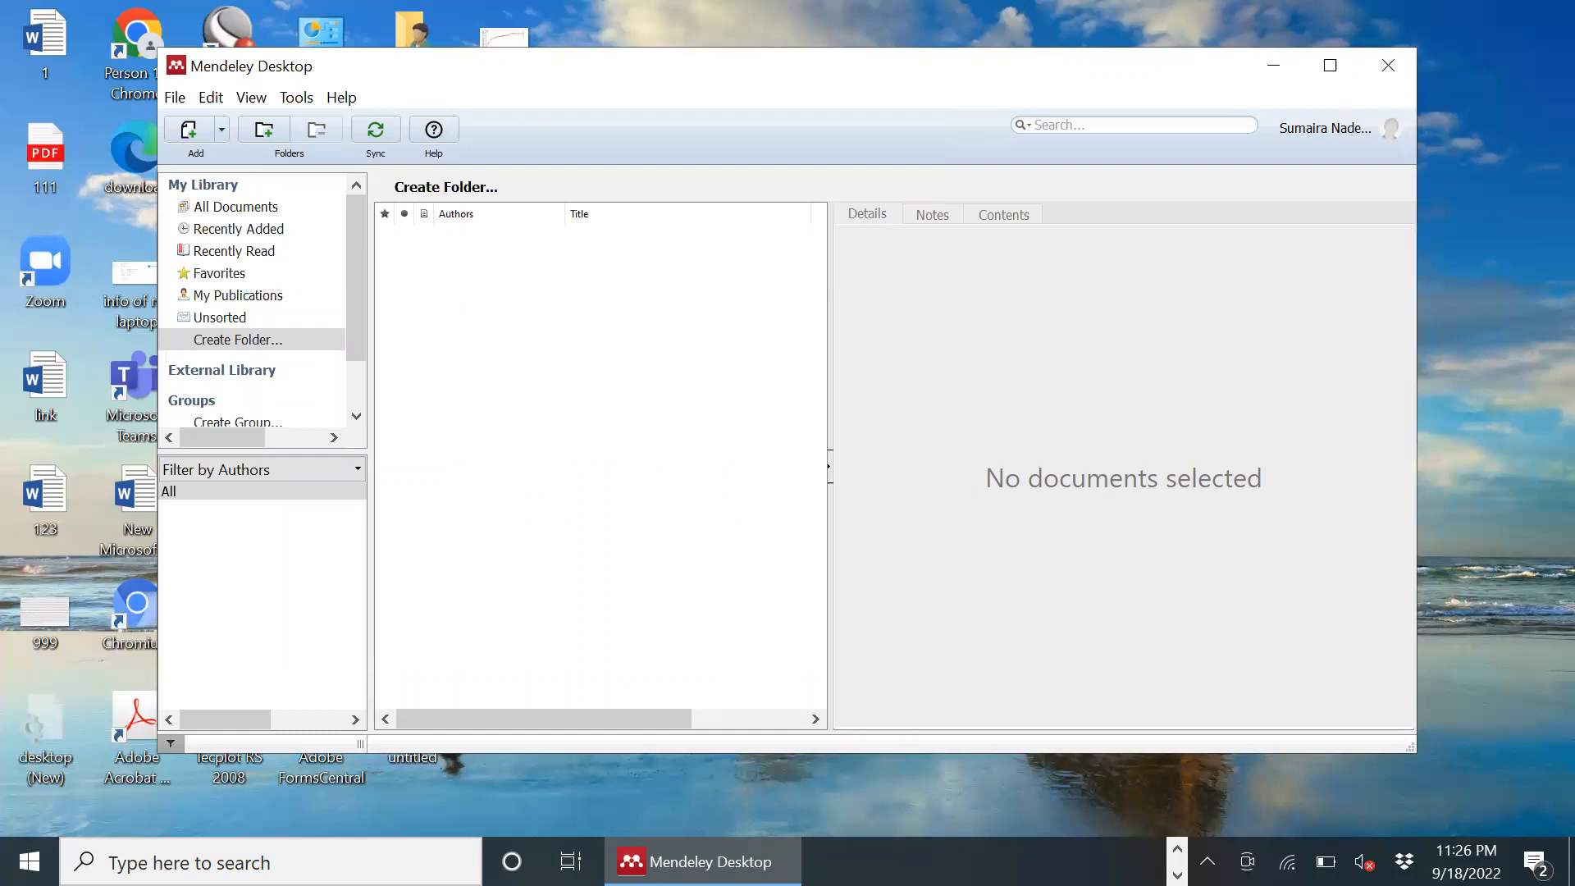
mouse_move(649, 862)
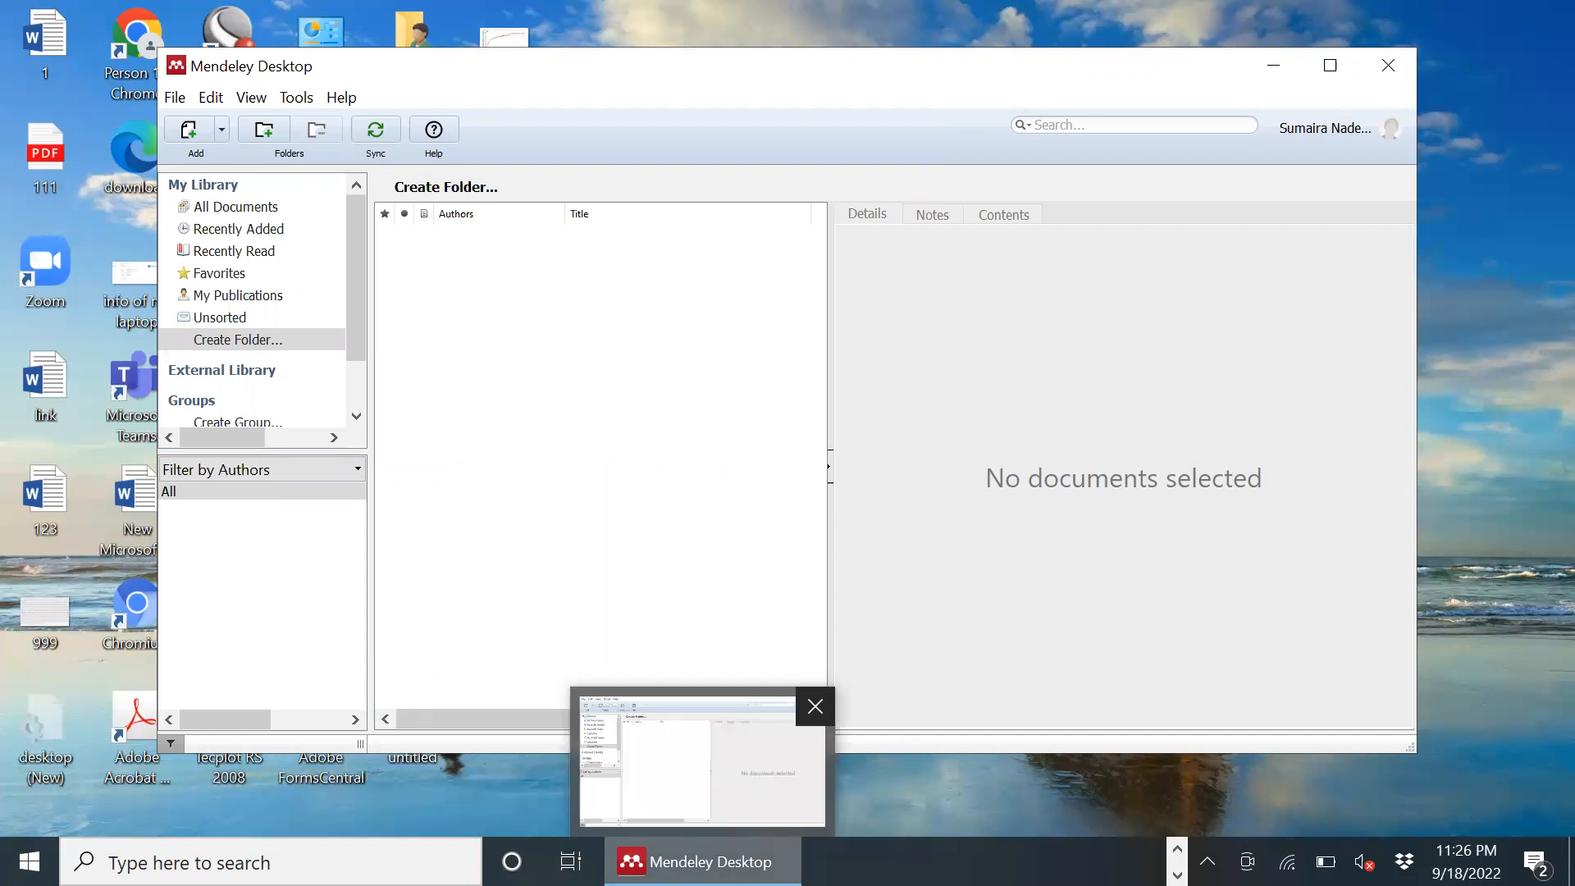
click(197, 130)
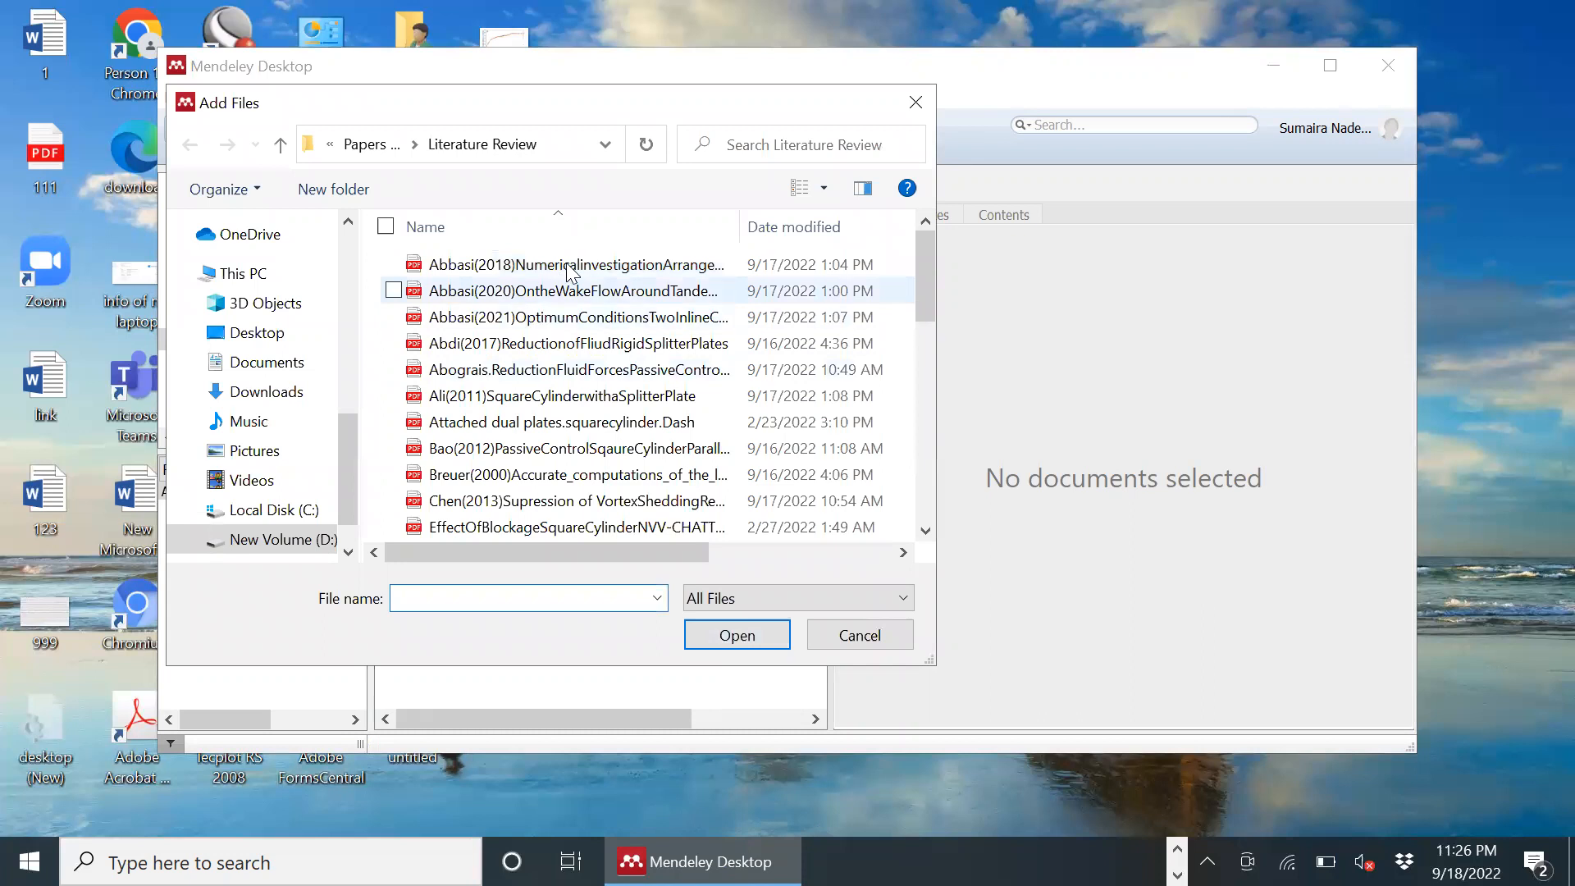
double_click(554, 264)
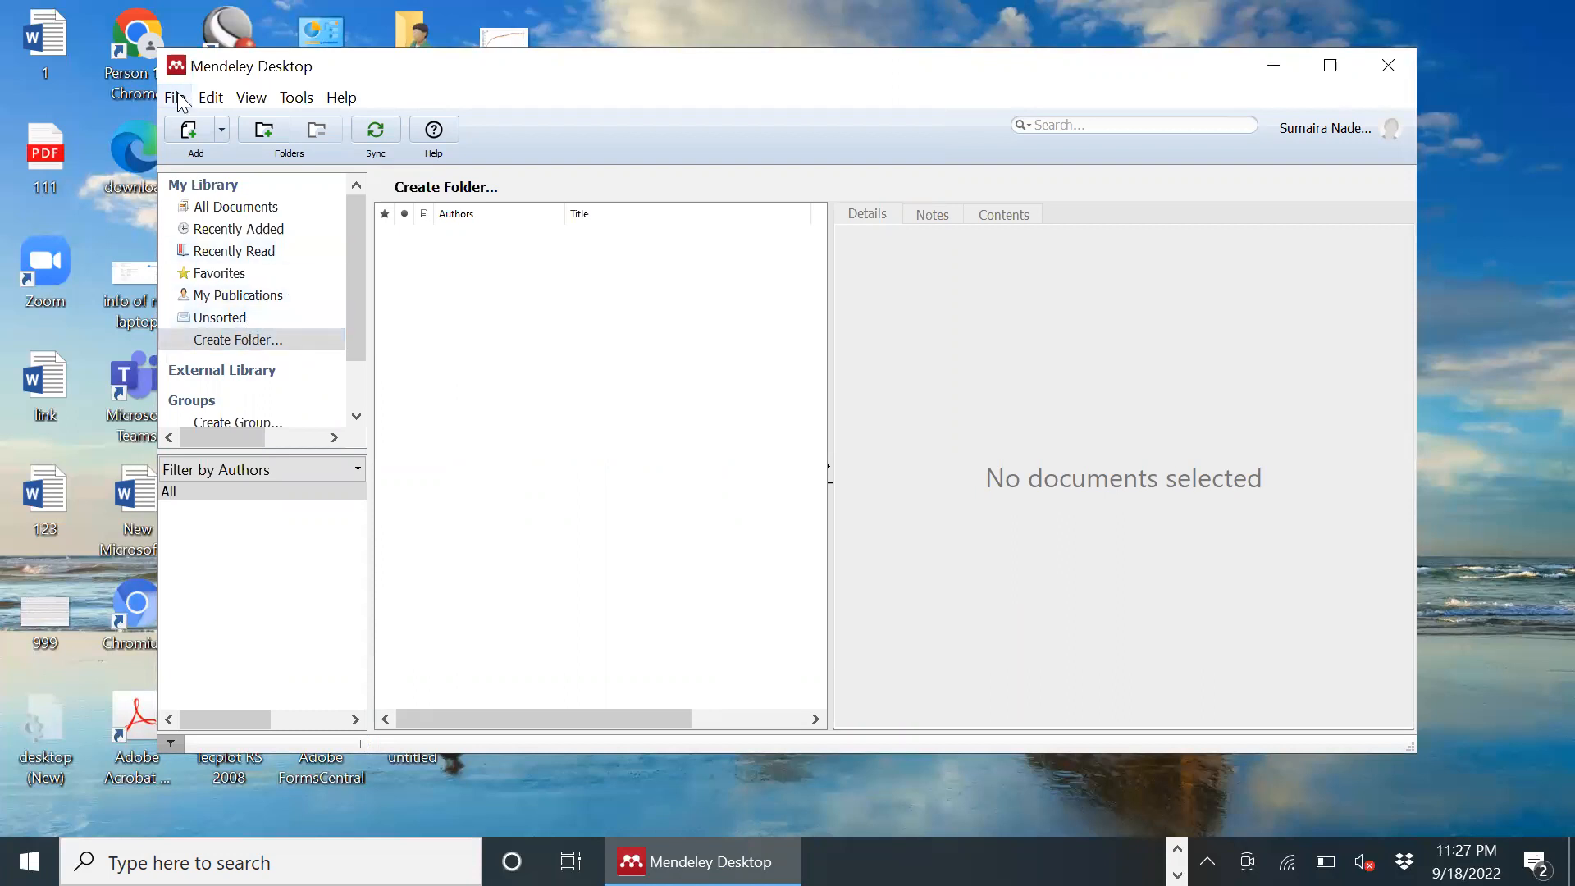
- Delete the newly added 2018 paper on inline square cylinders from All Documents
click(270, 211)
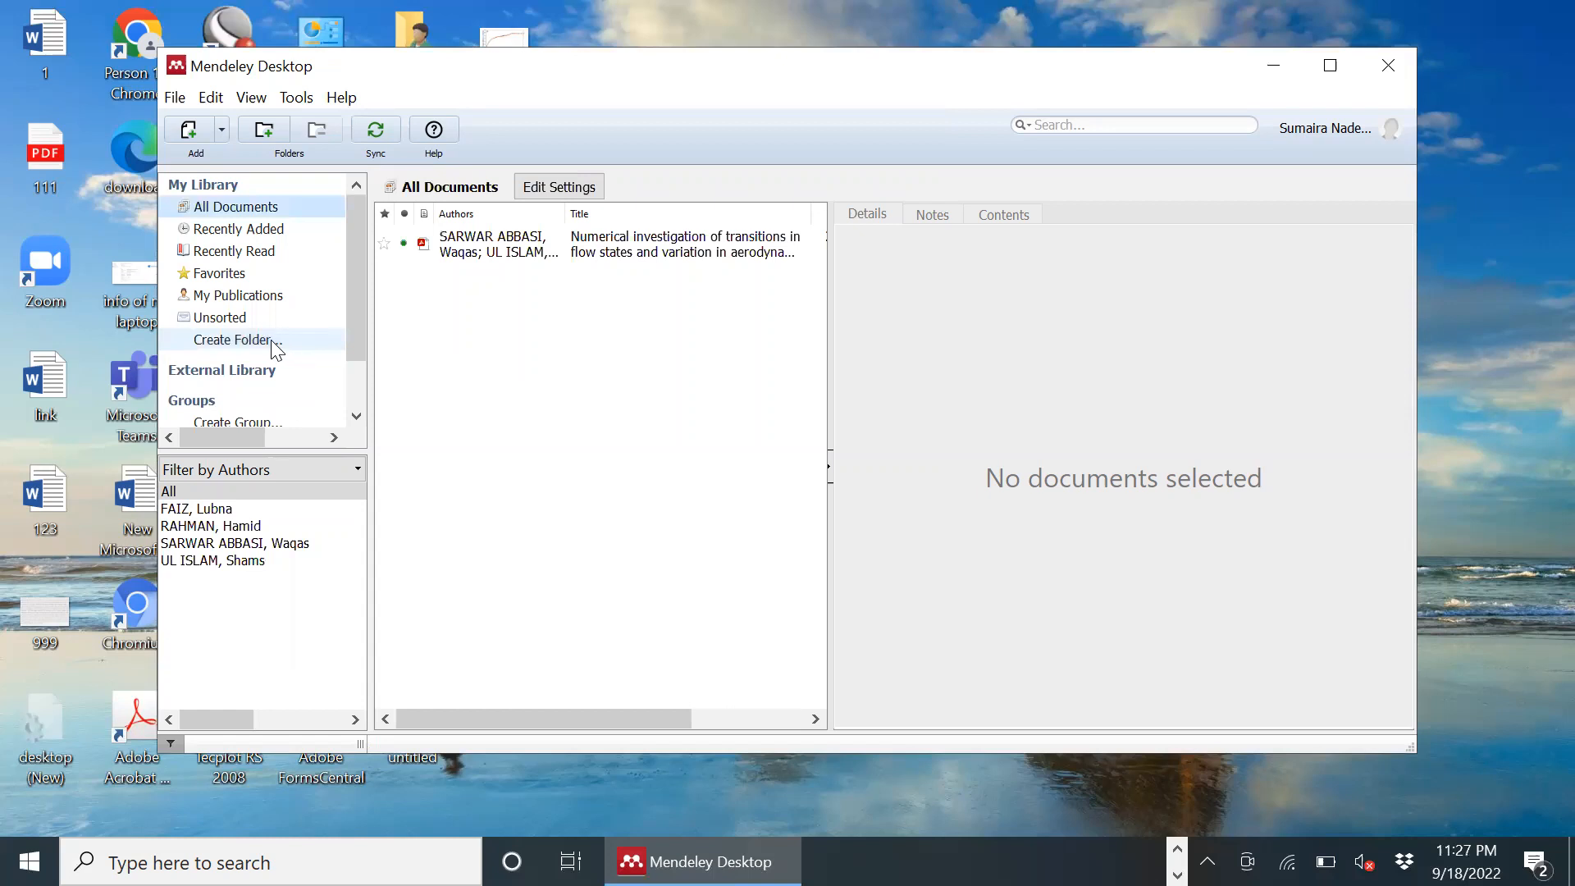
click(276, 343)
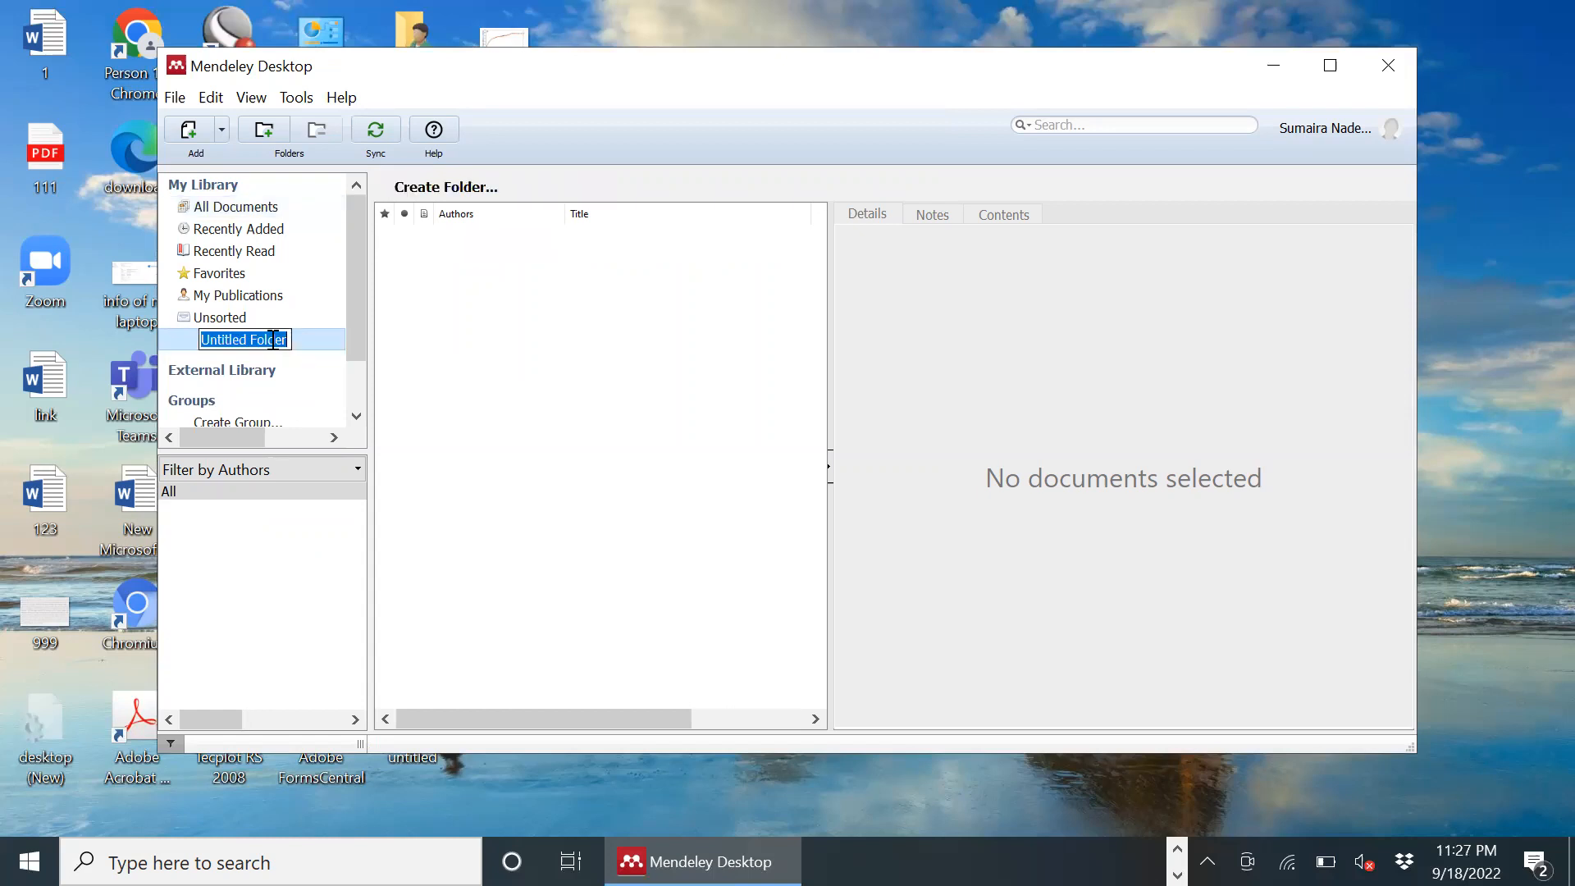
click(264, 209)
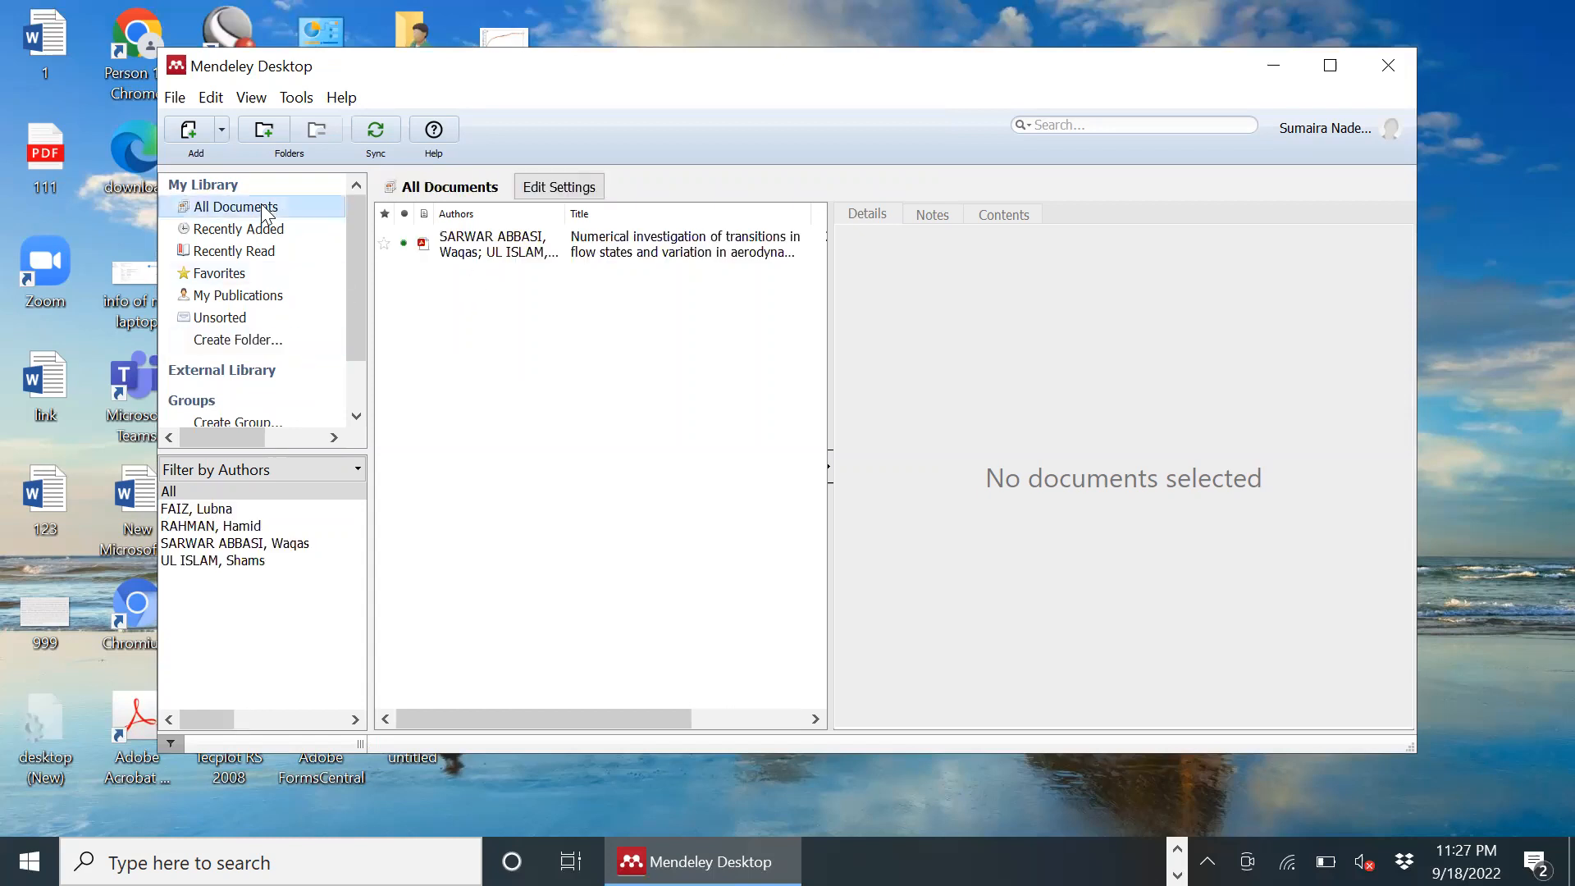
click(542, 261)
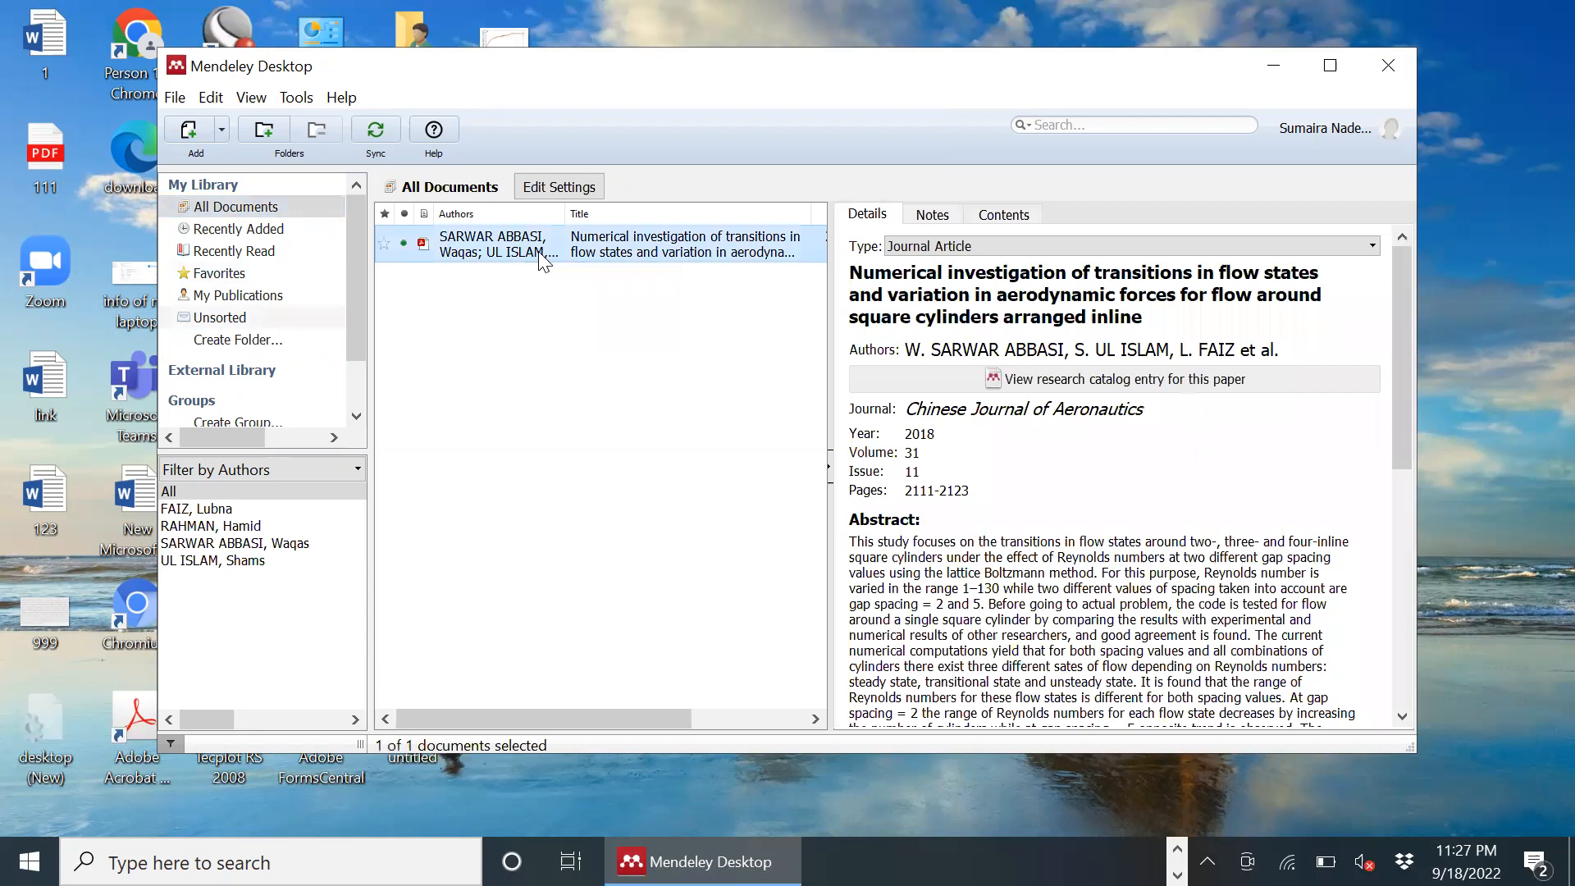
key(Delete)
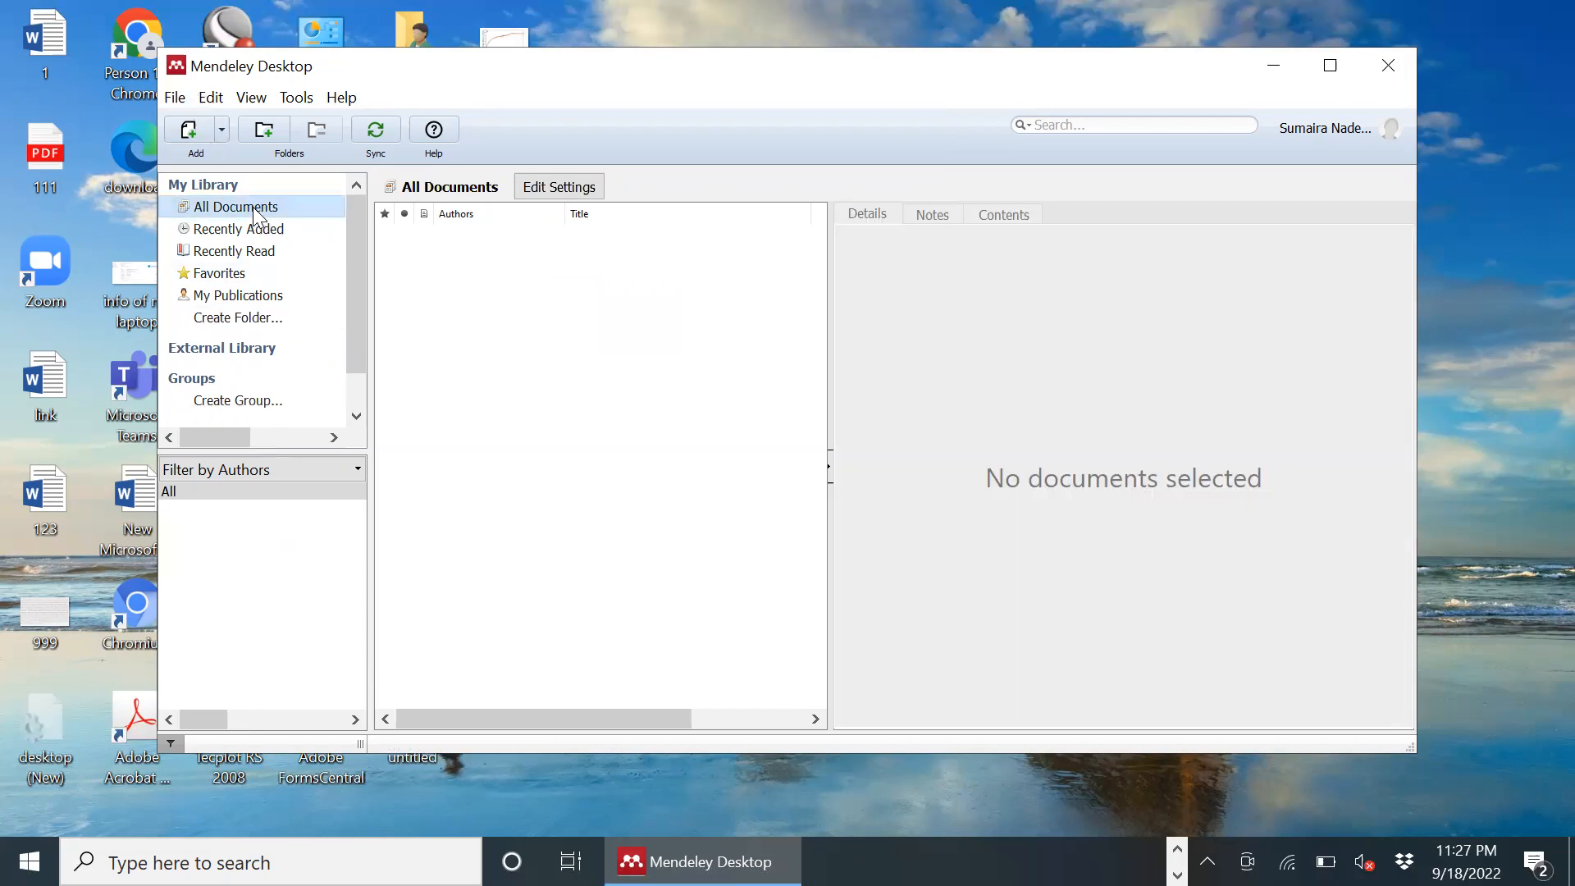
- Add the 2018 inline square cylinders PDF from the Literature Review folder to All Documents and select its entry
click(205, 138)
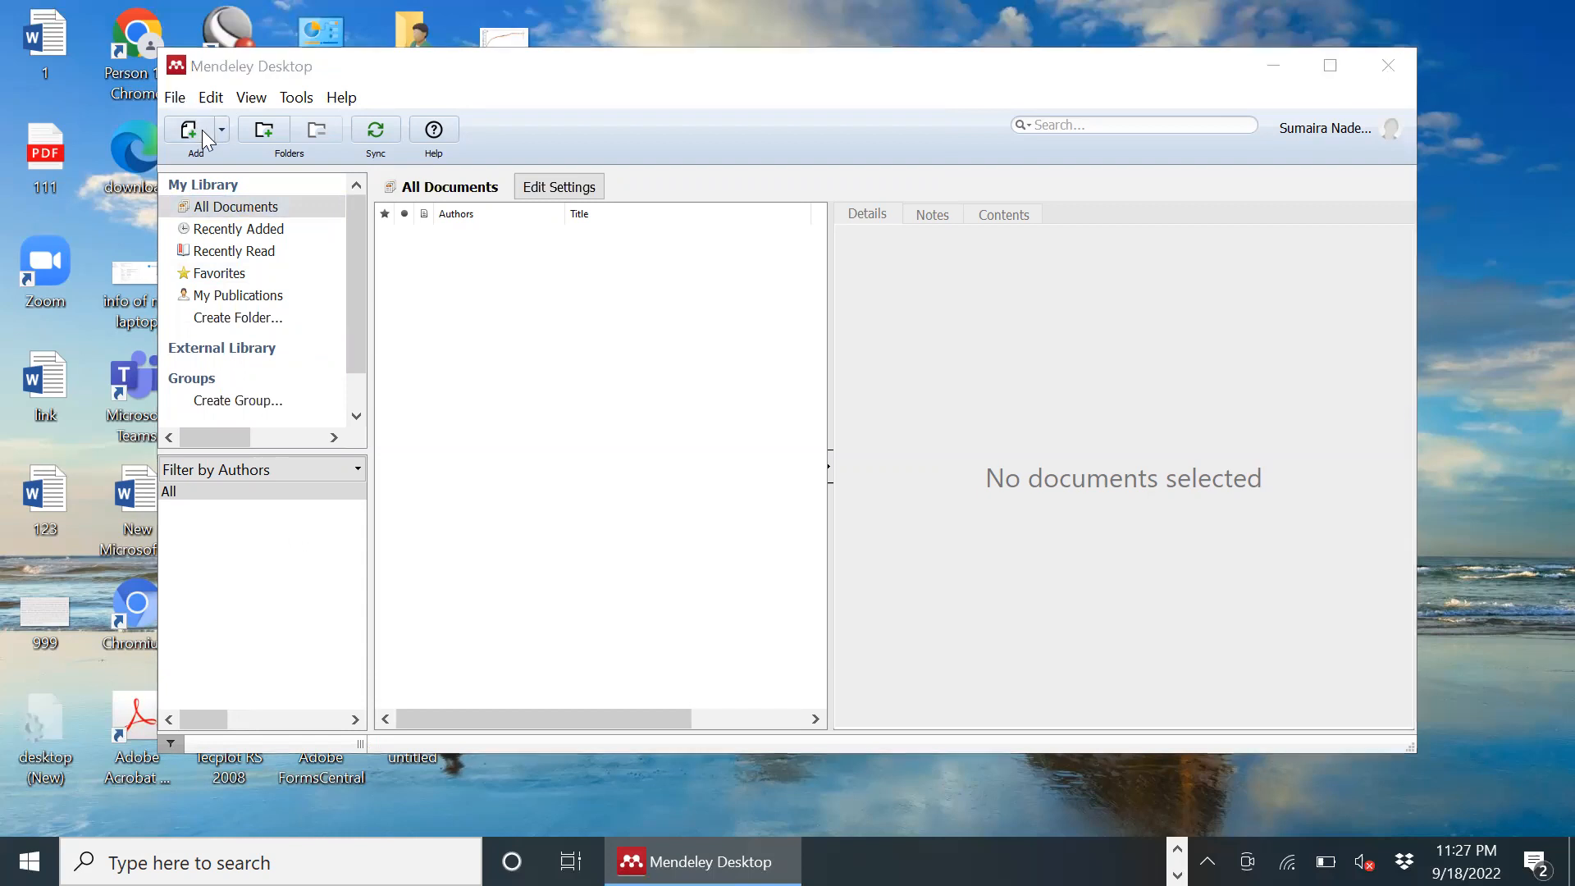
double_click(474, 266)
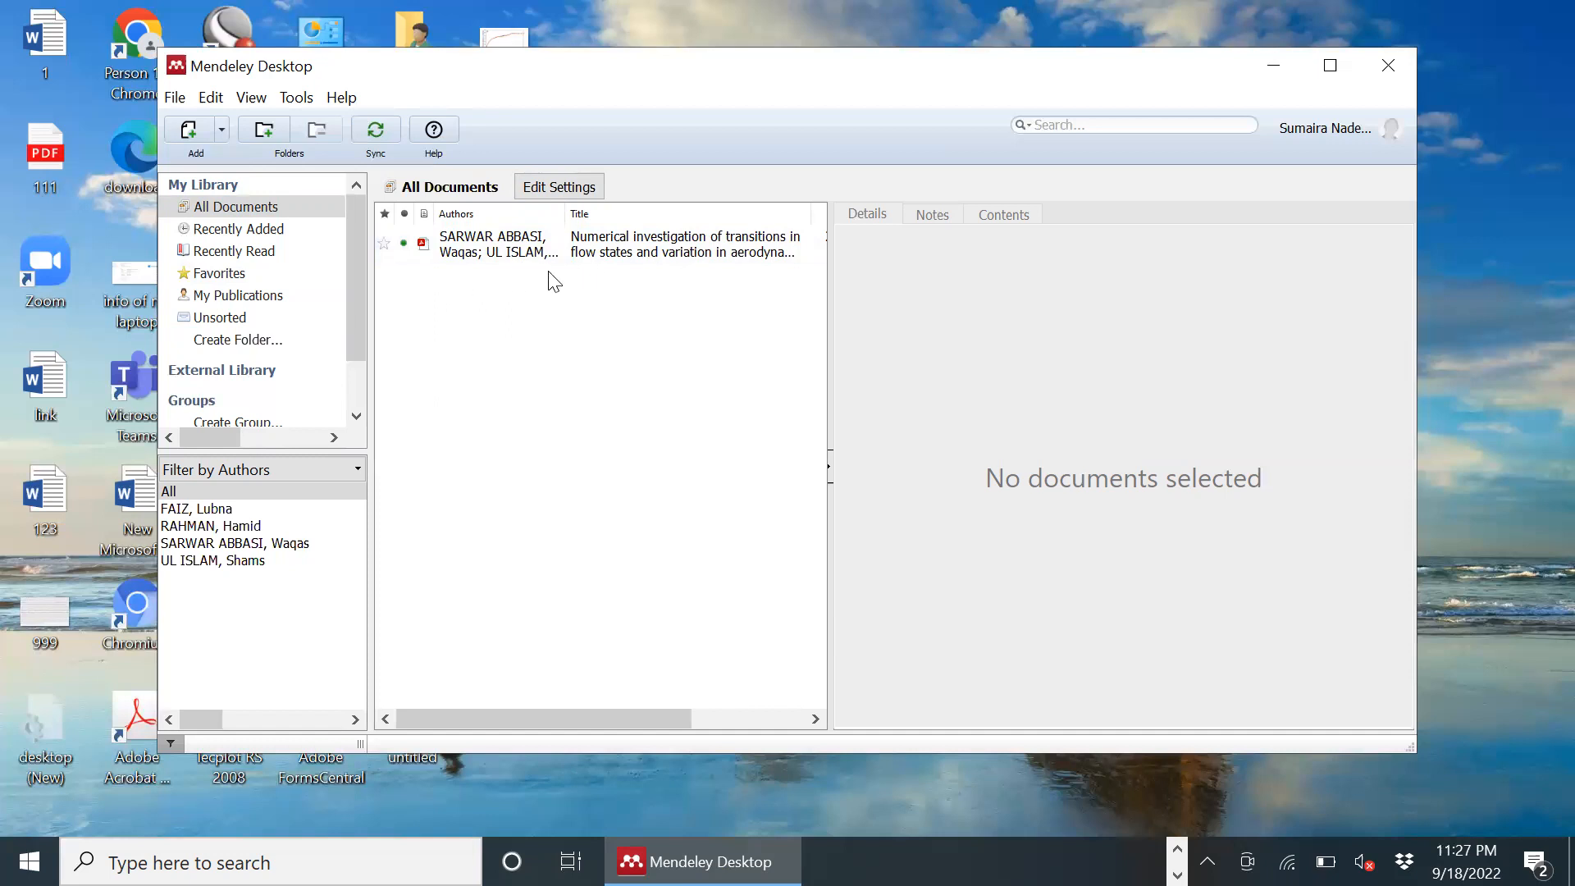
click(532, 249)
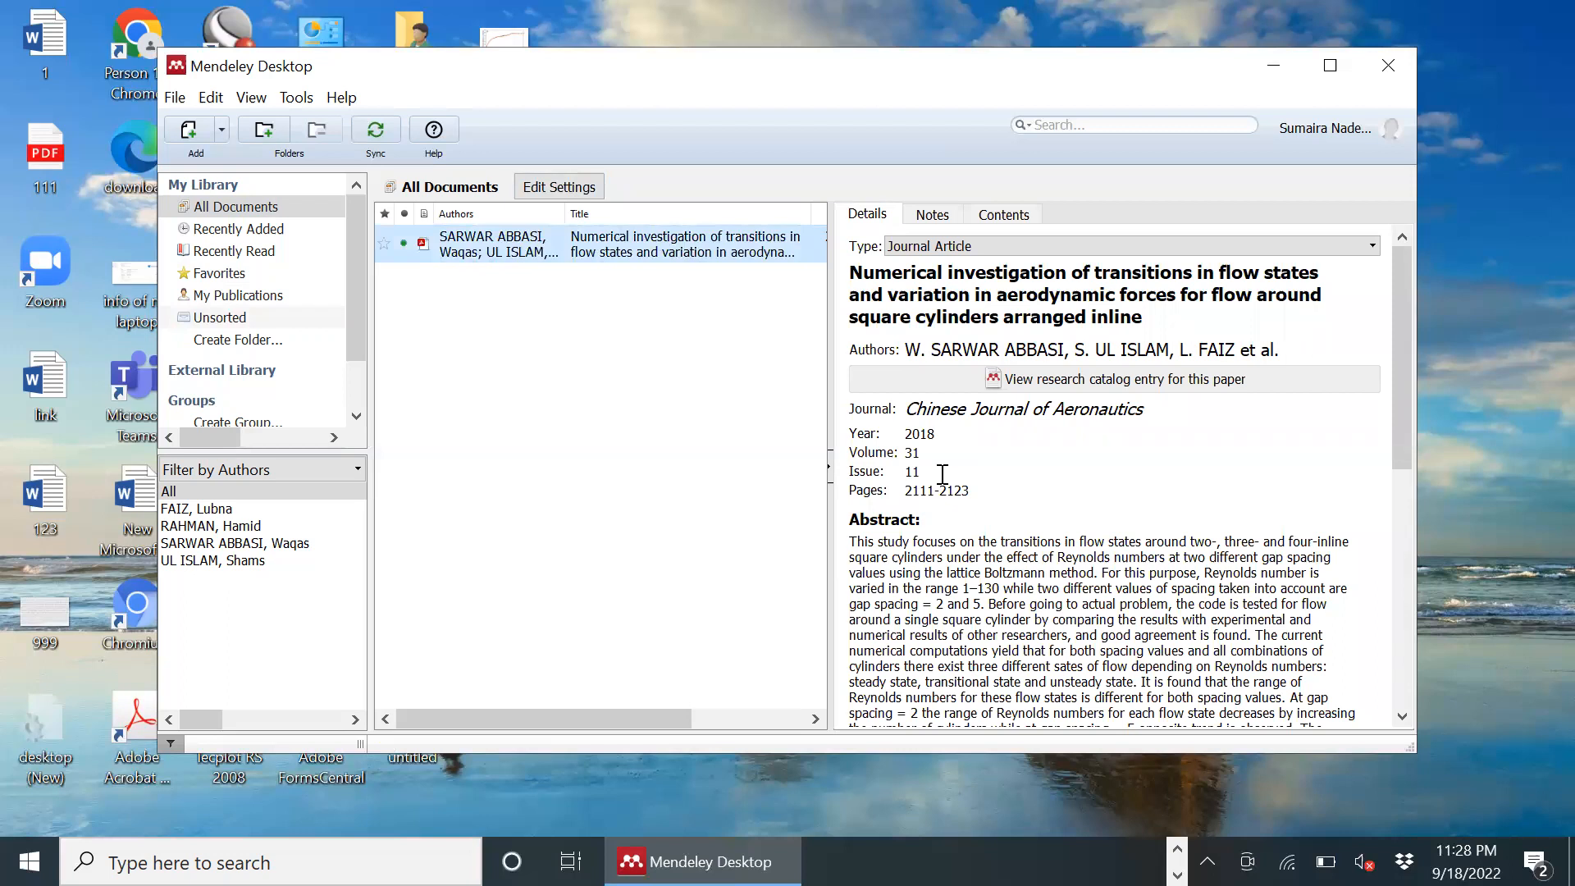
- Clear the ISSN and remove the attached PDF file in the paper's details
right_click(1393, 398)
drag(1402, 717, 1402, 717)
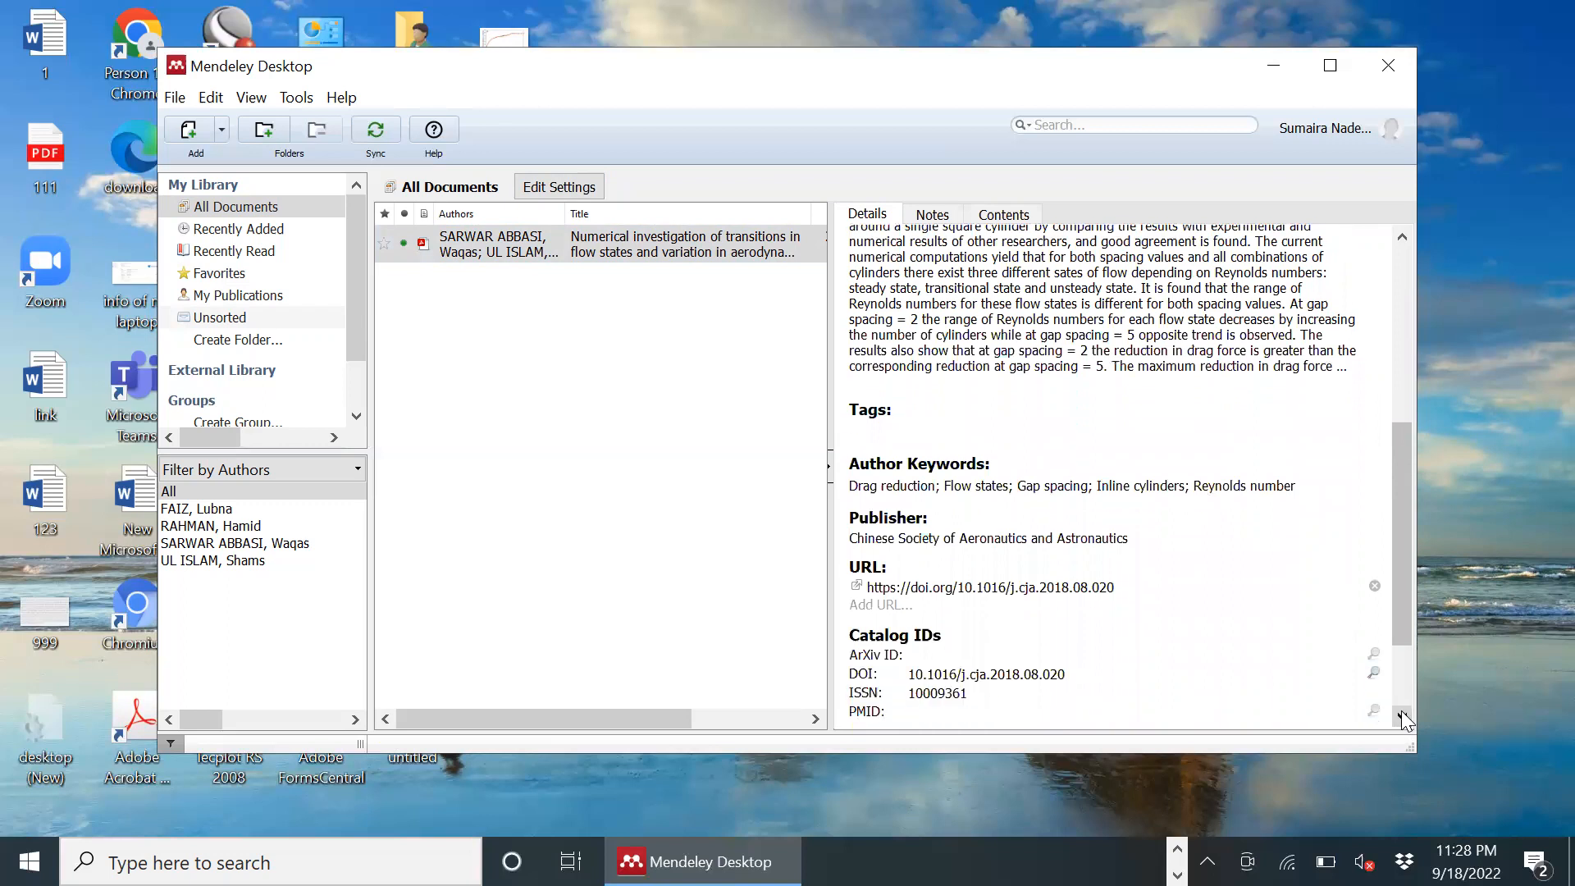
drag(1402, 717, 1402, 717)
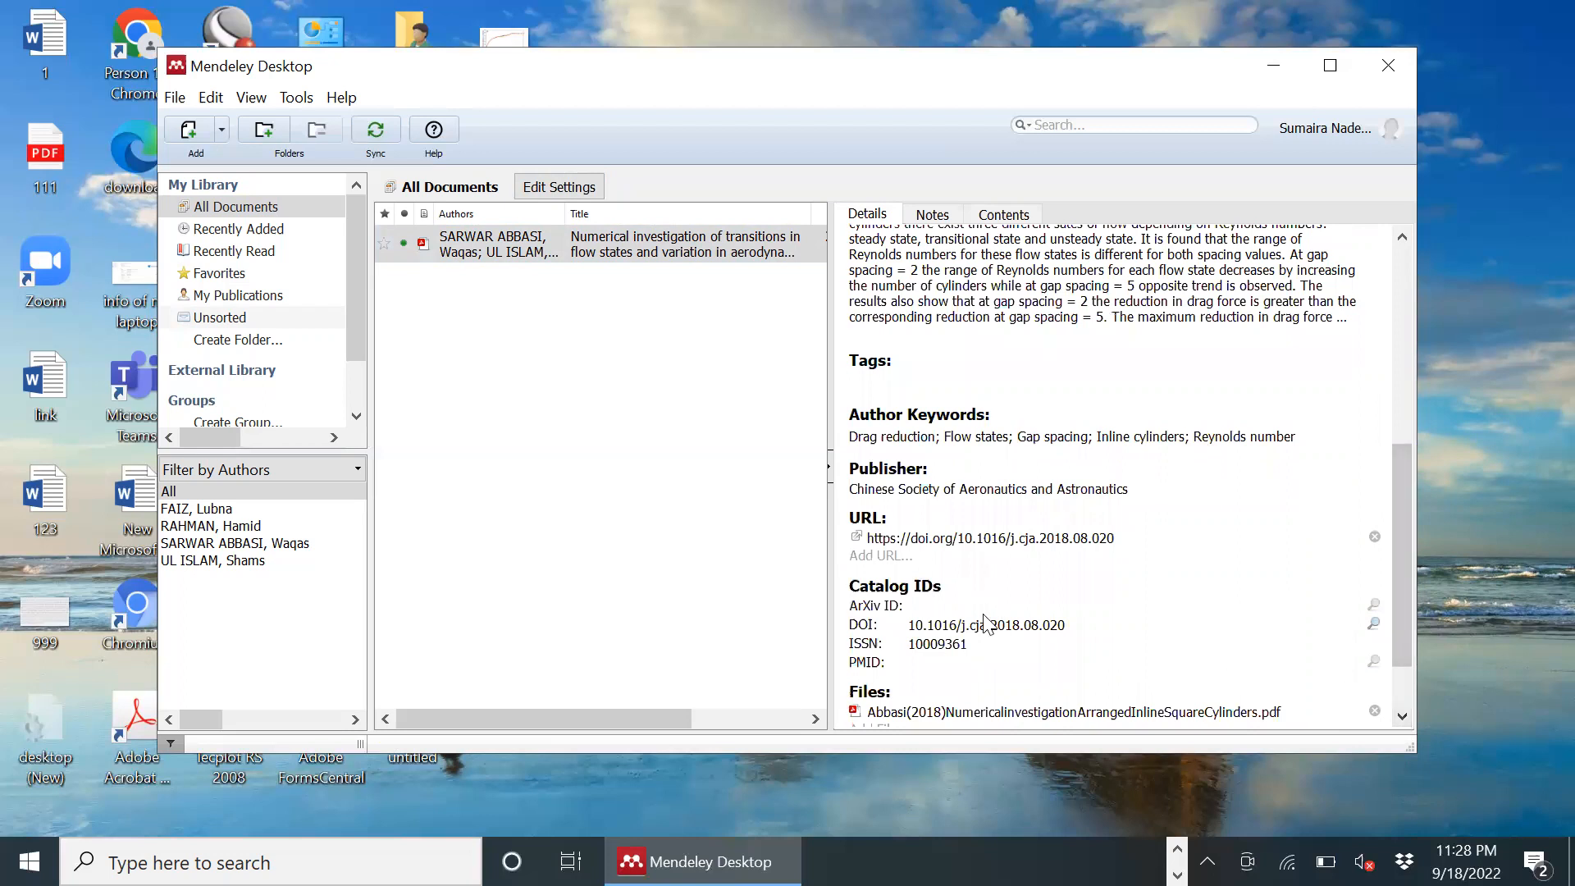
click(978, 646)
key(BackSpace)
key(BackSpace)
key(BackSpace)
key(BackSpace)
key(BackSpace)
key(BackSpace)
key(BackSpace)
key(BackSpace)
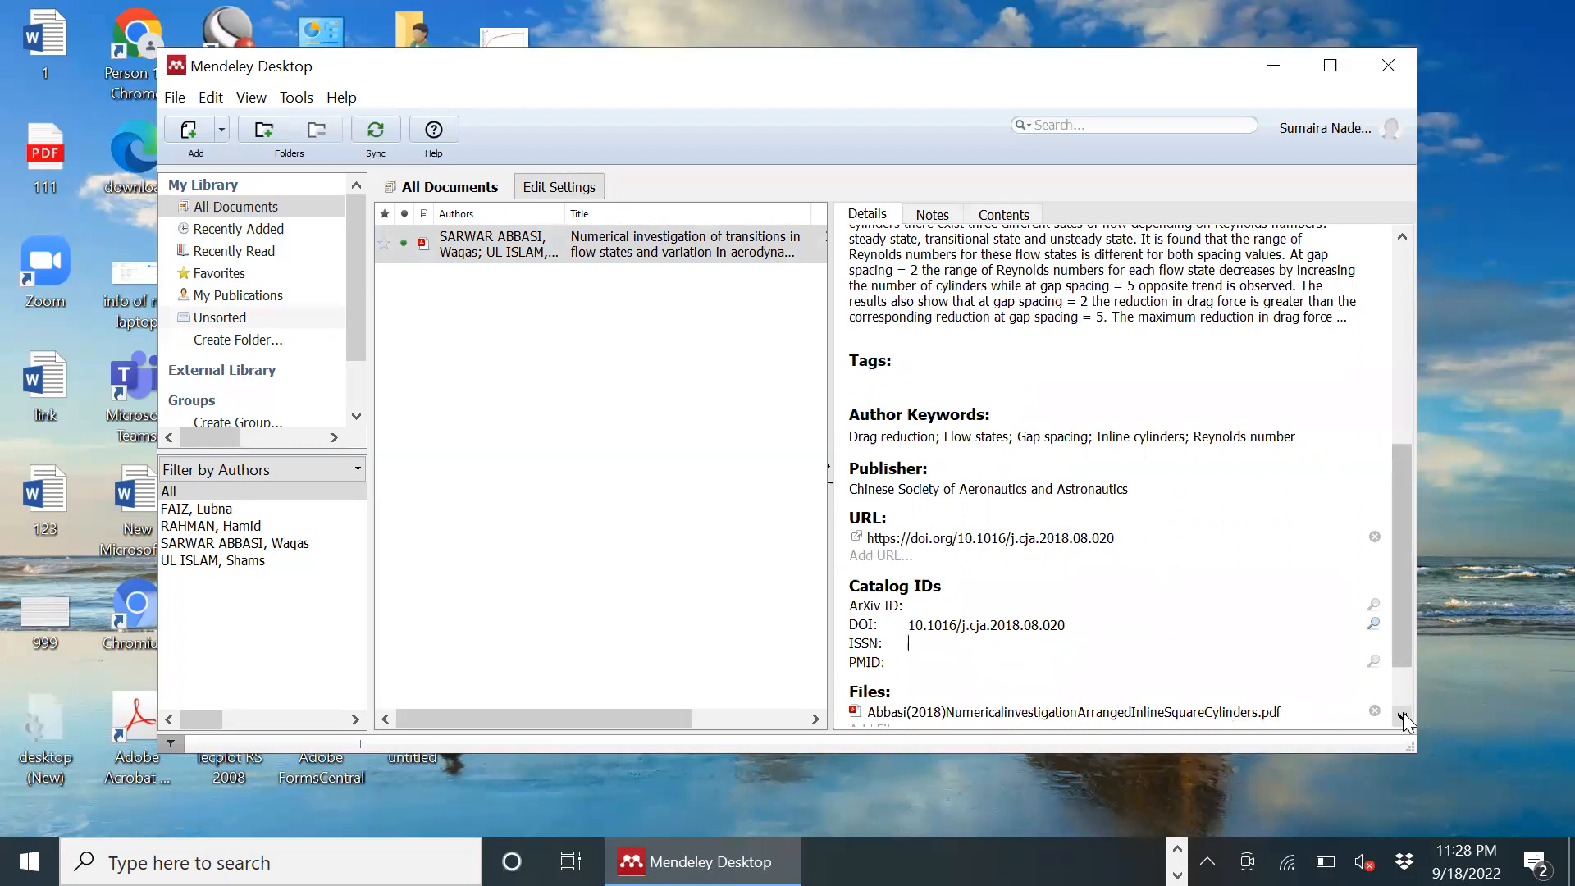
scroll(1403, 712, down, 2)
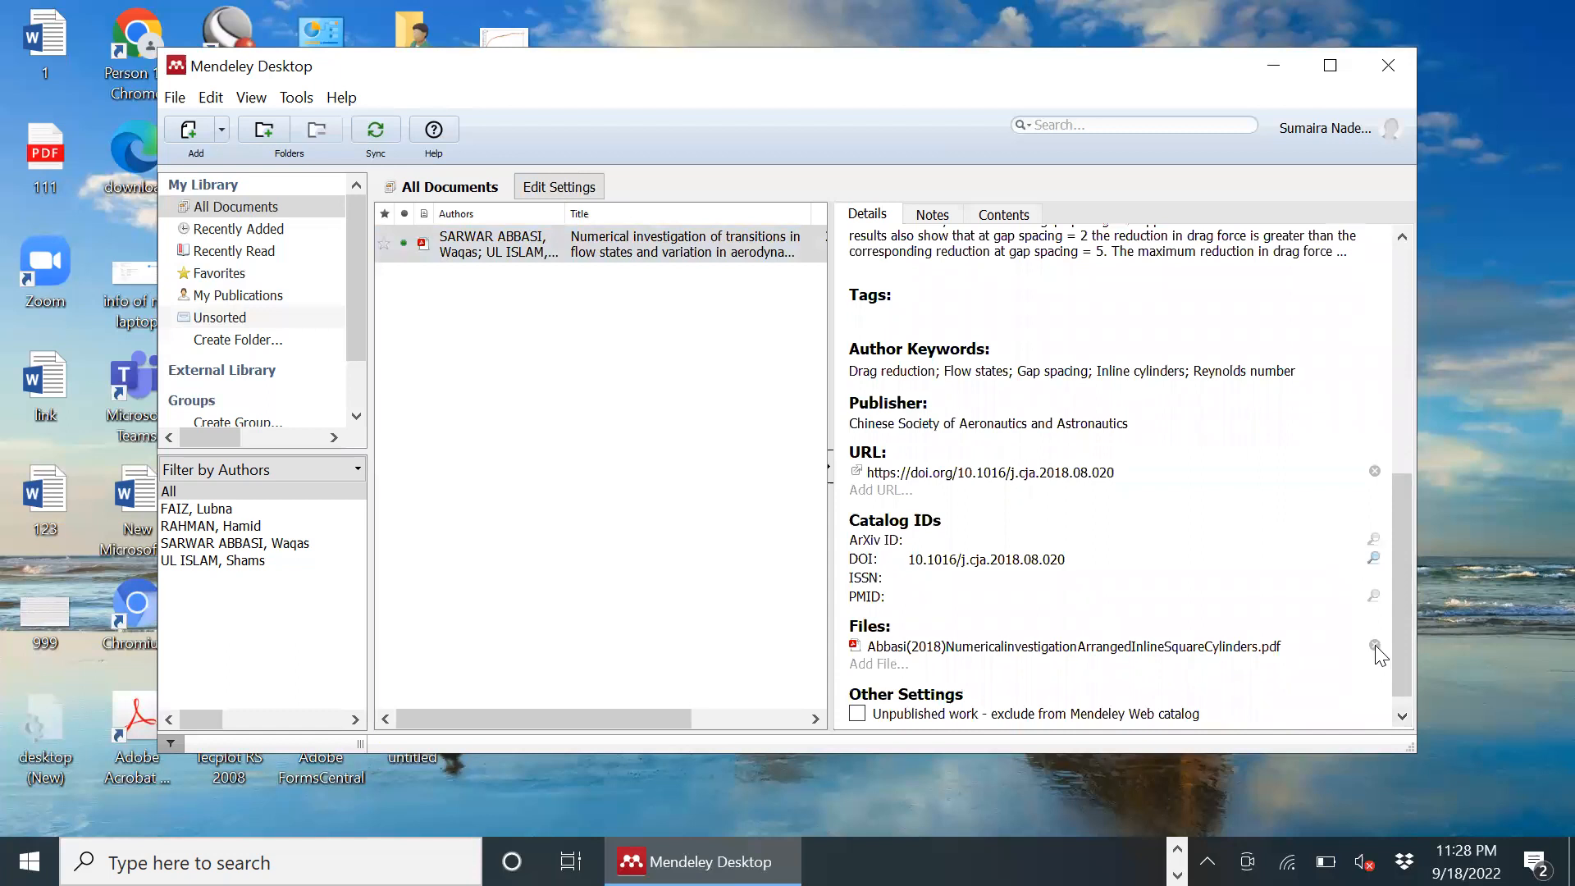
click(1377, 647)
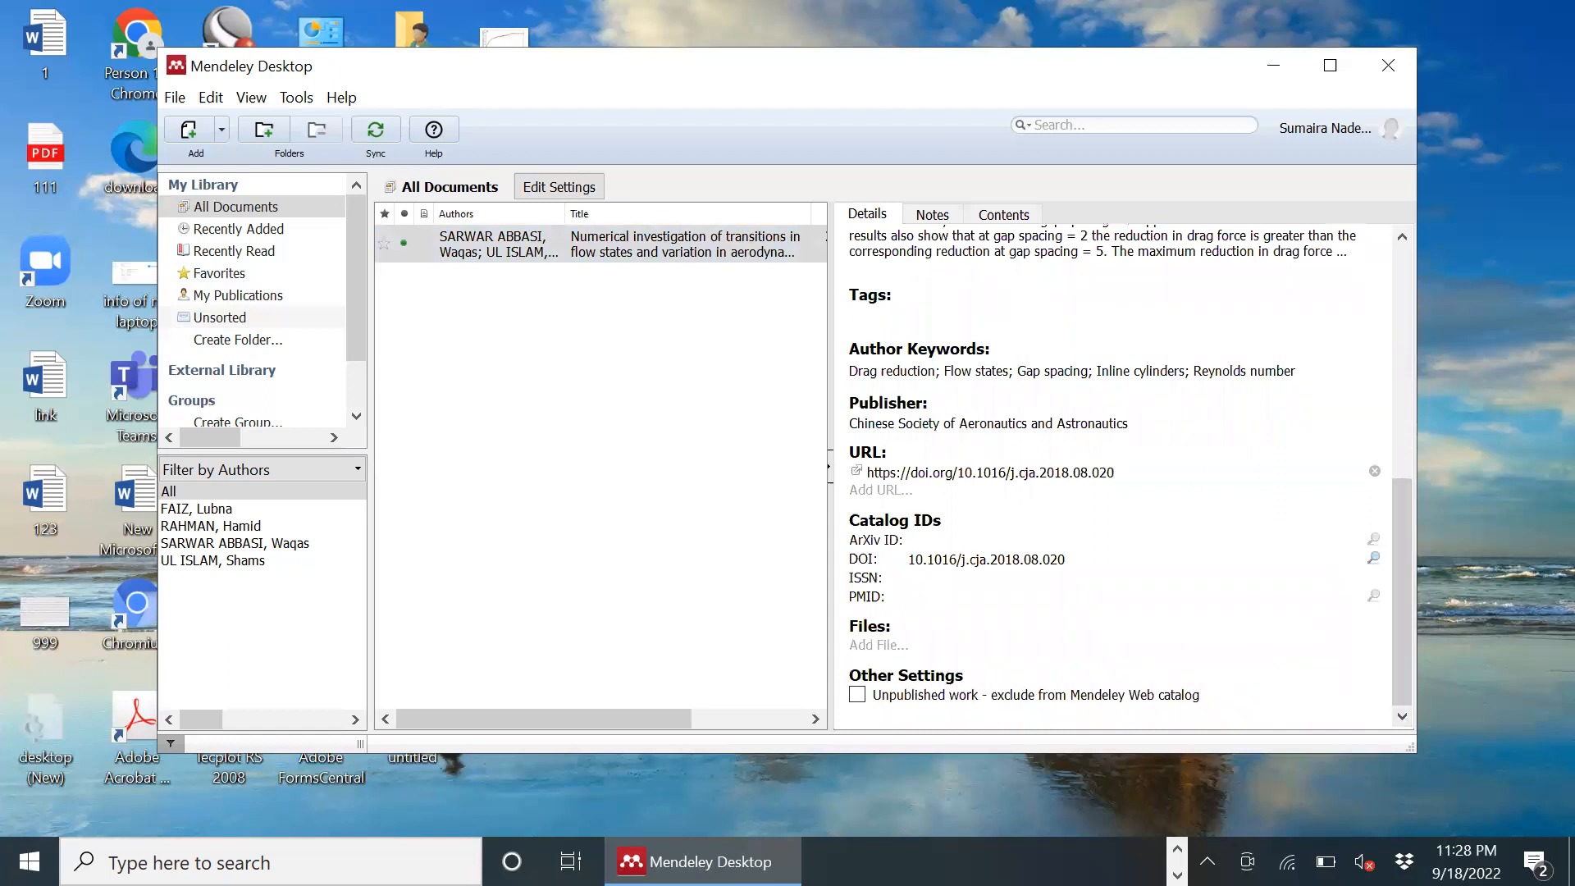
- Switch to the Refrences Word document and insert a Mendeley citation of the 2018 inline square cylinders paper from the library
click(1177, 850)
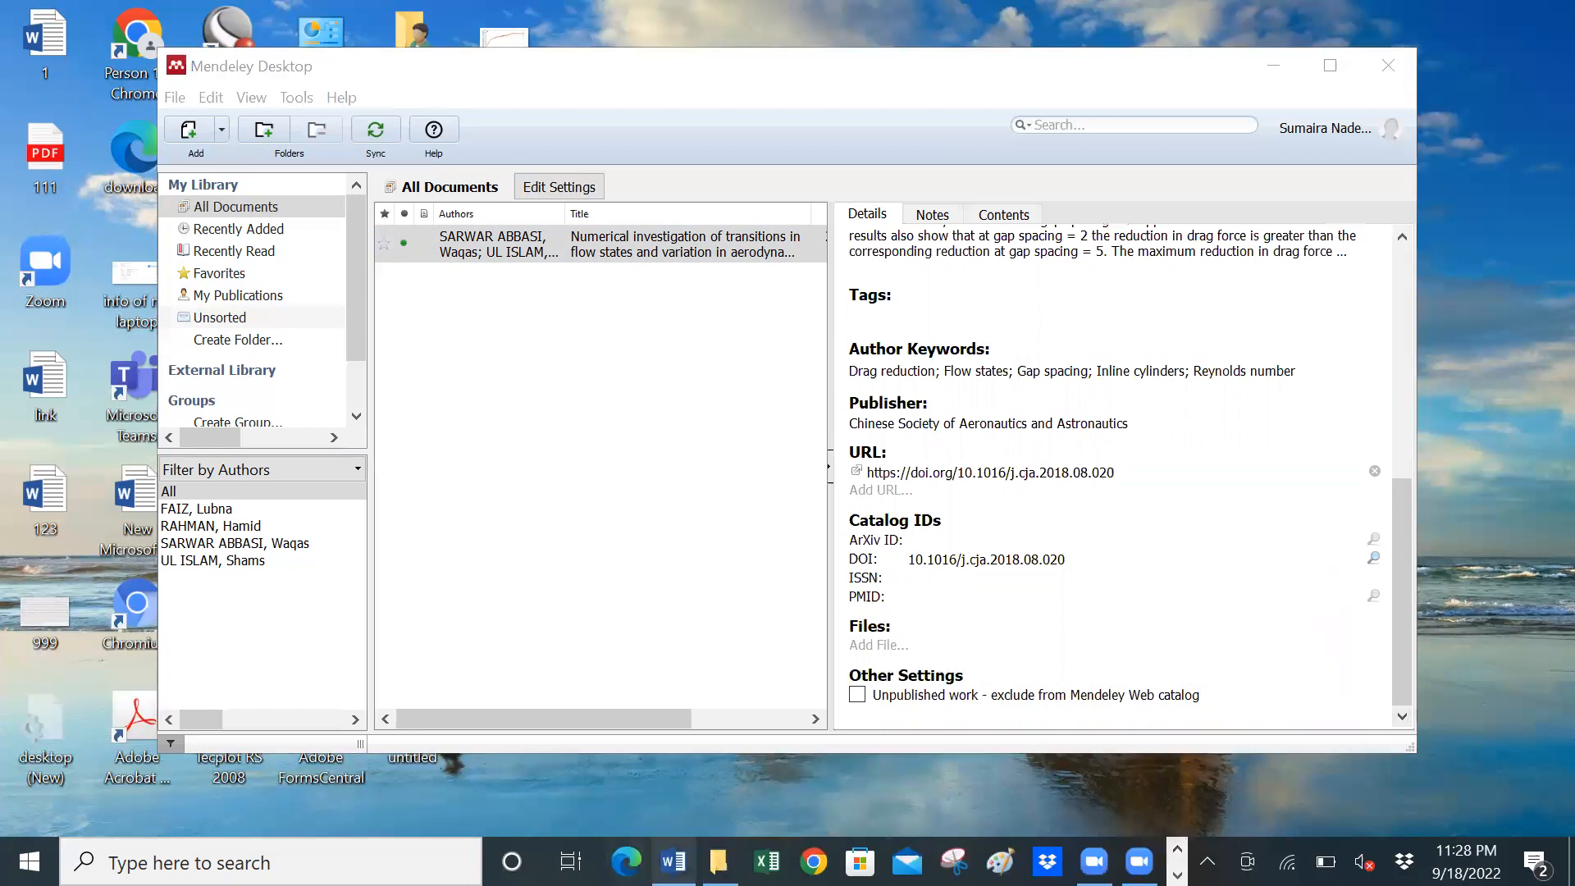
click(673, 860)
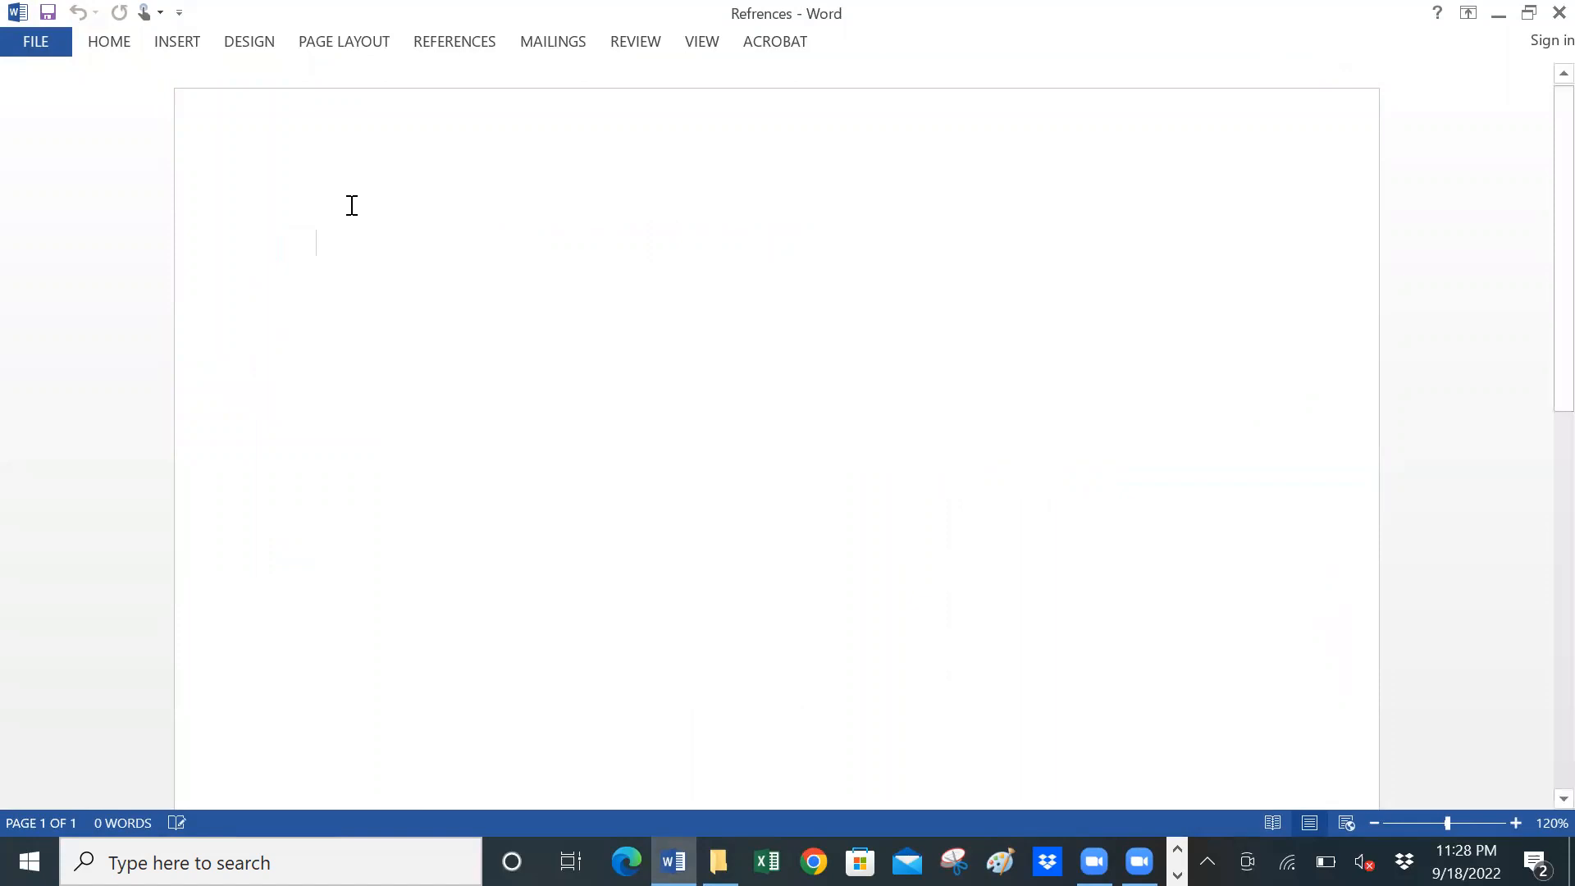
click(460, 42)
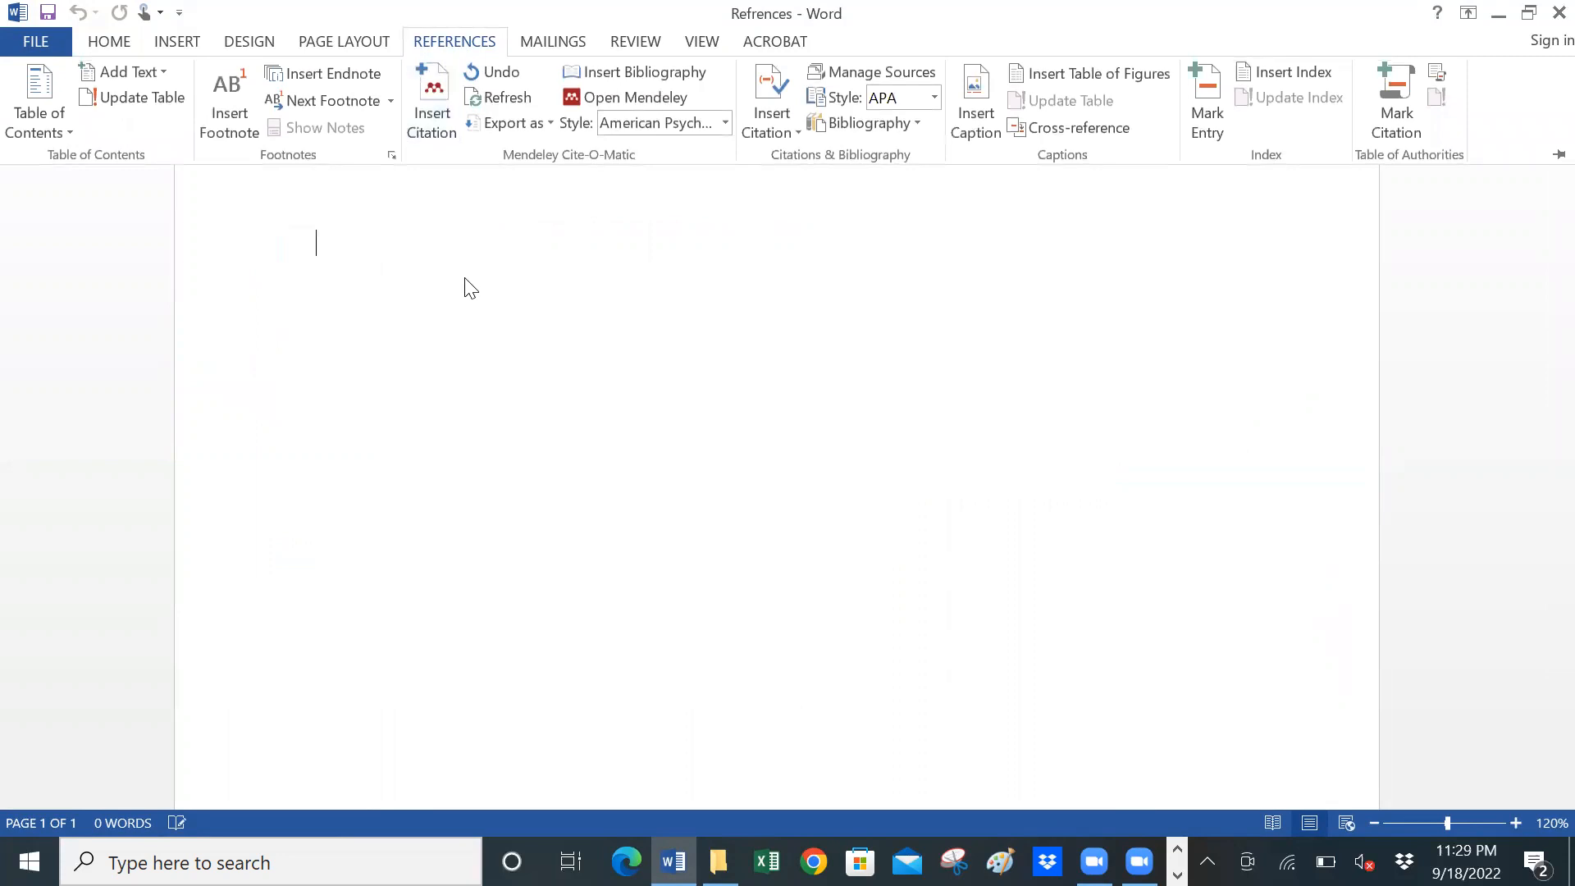
click(430, 102)
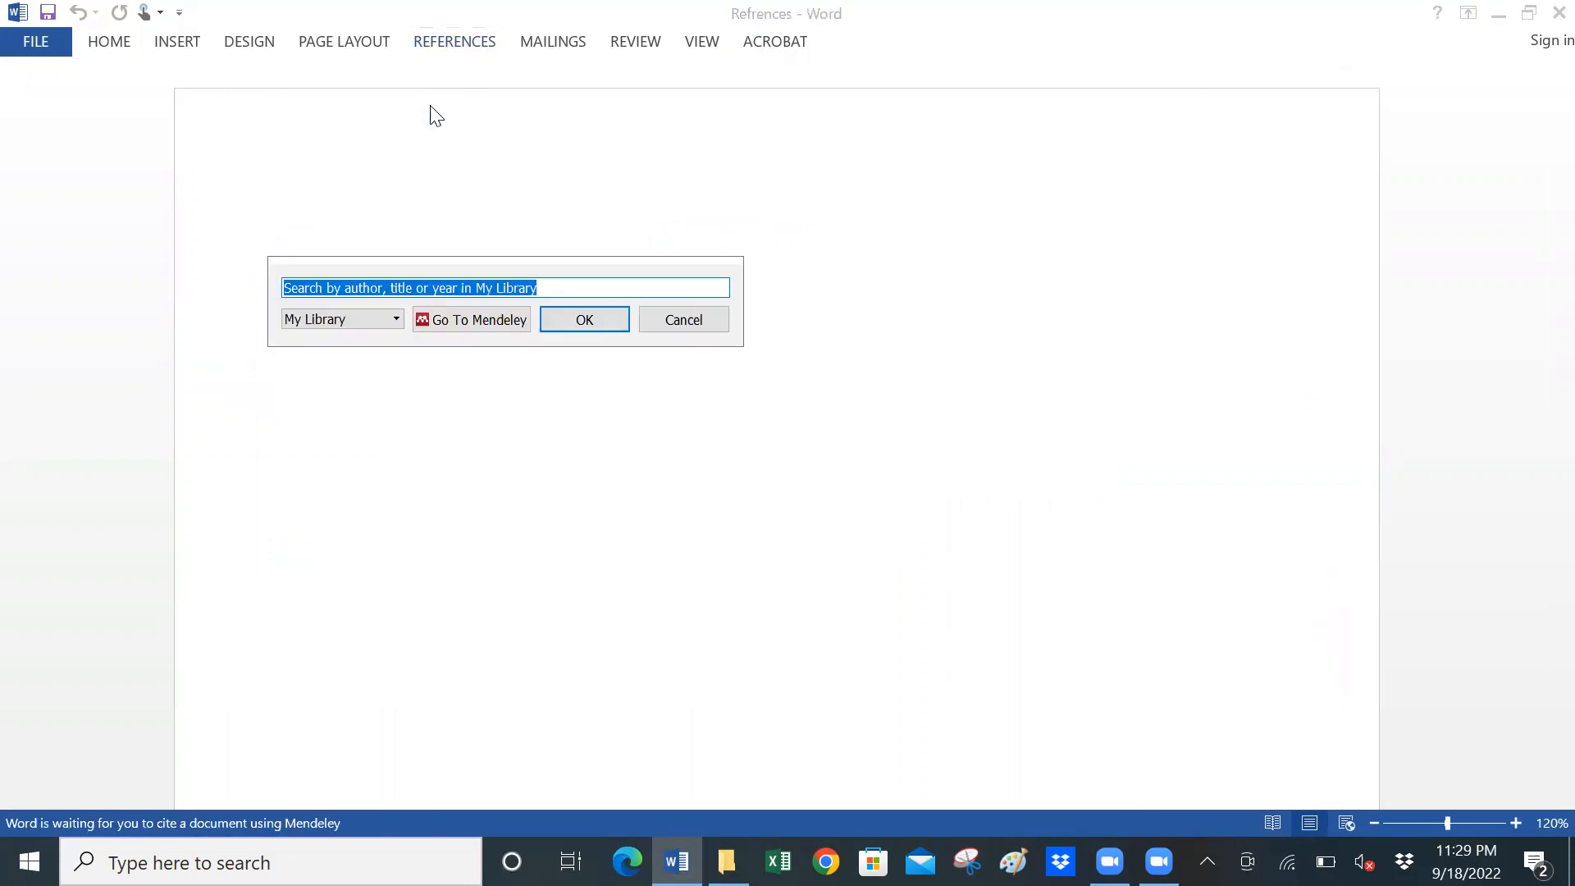
click(484, 322)
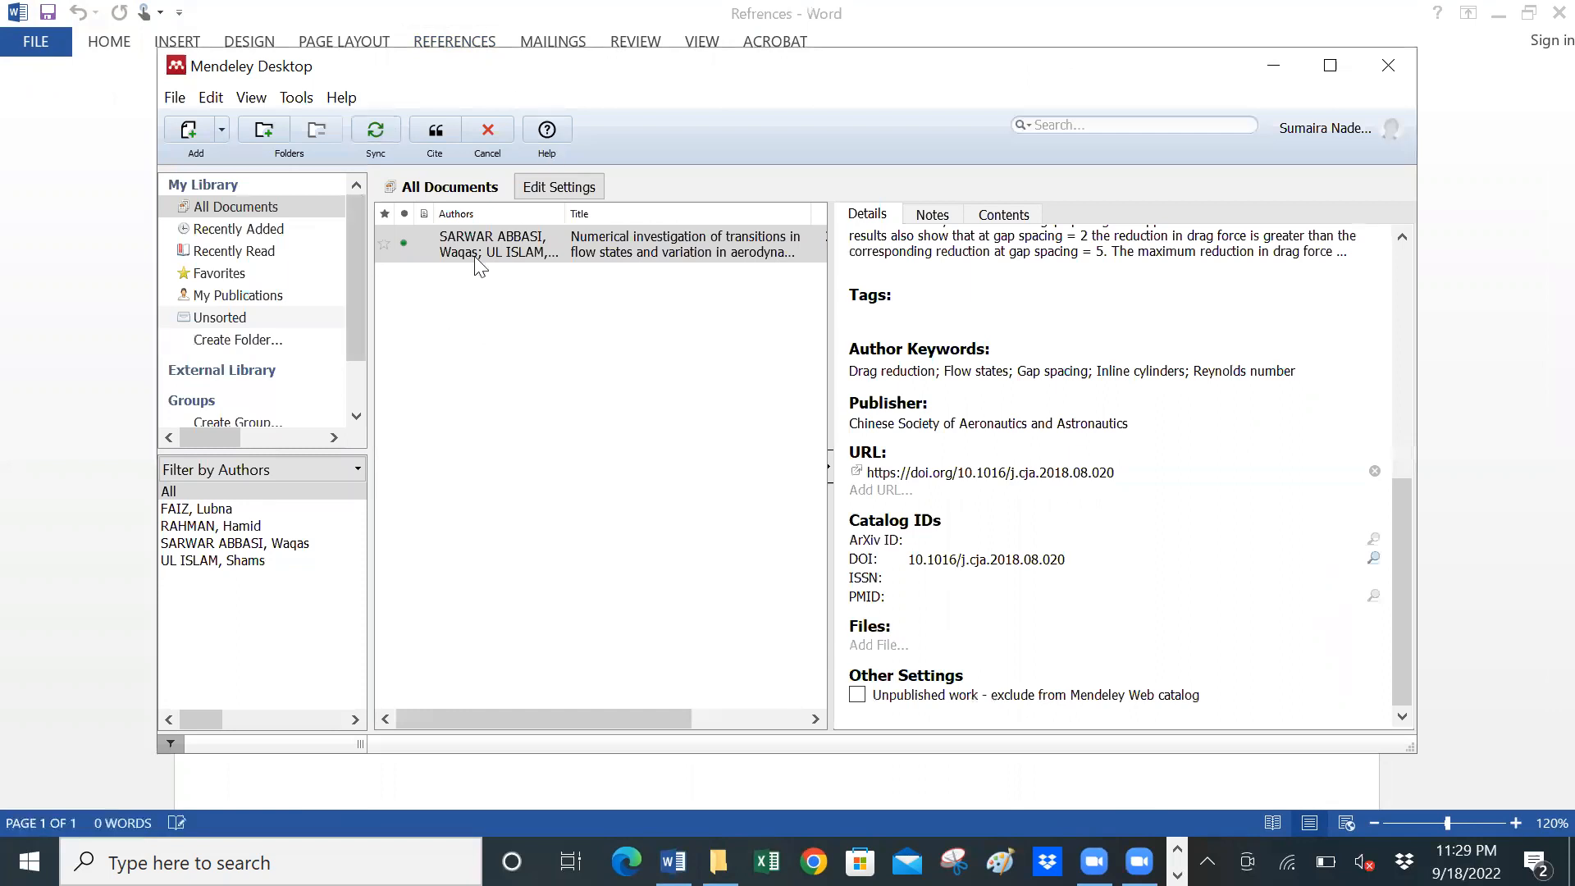
click(434, 131)
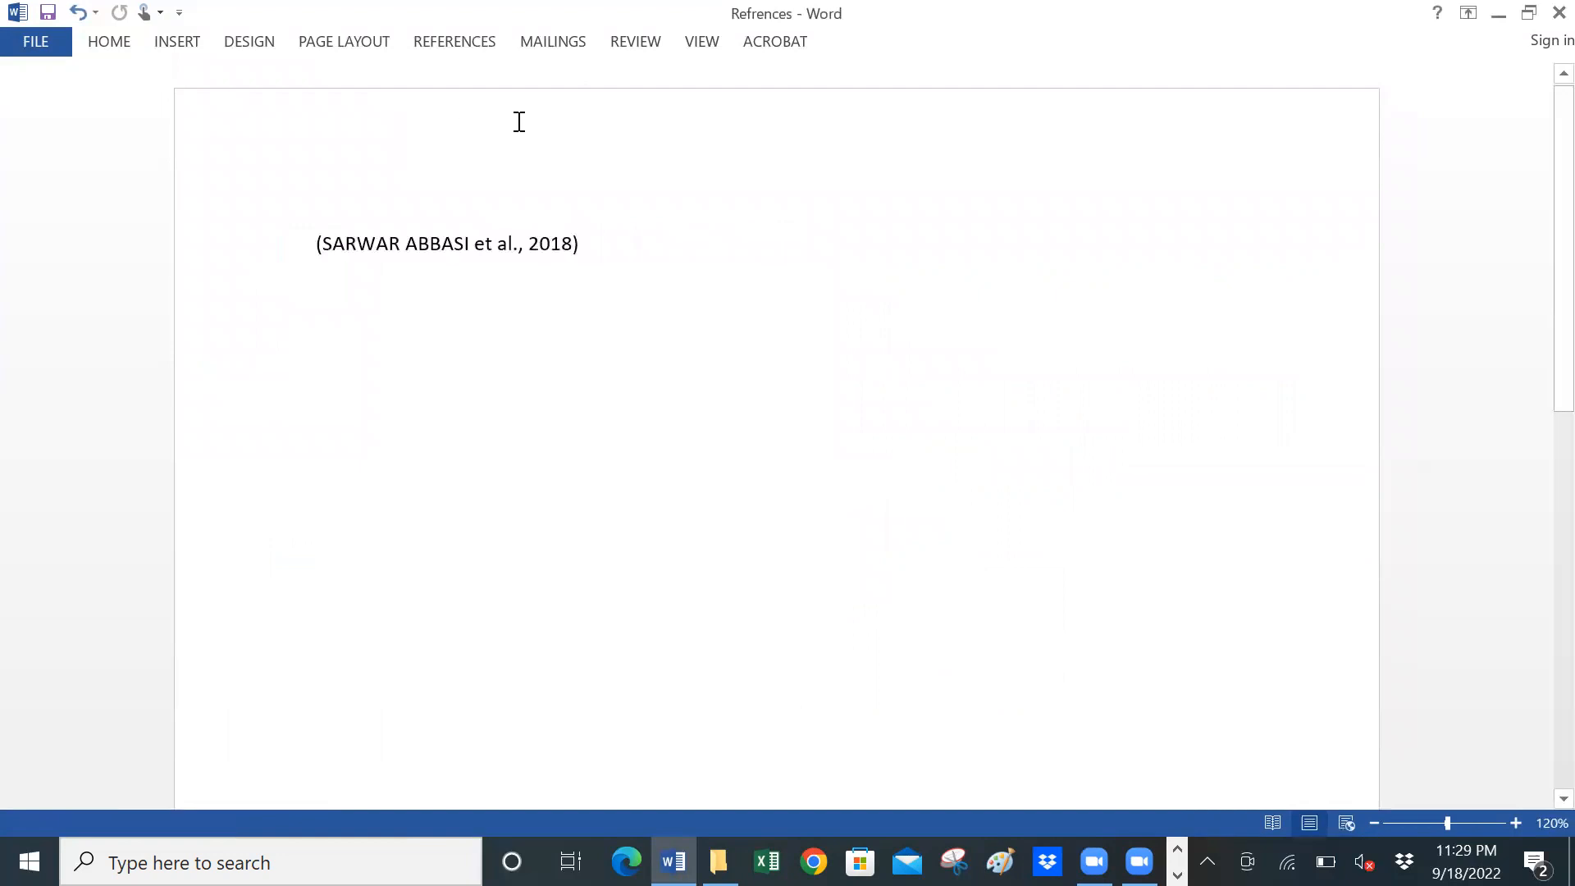
- Change the Mendeley citation style of the document to IEEE
click(457, 42)
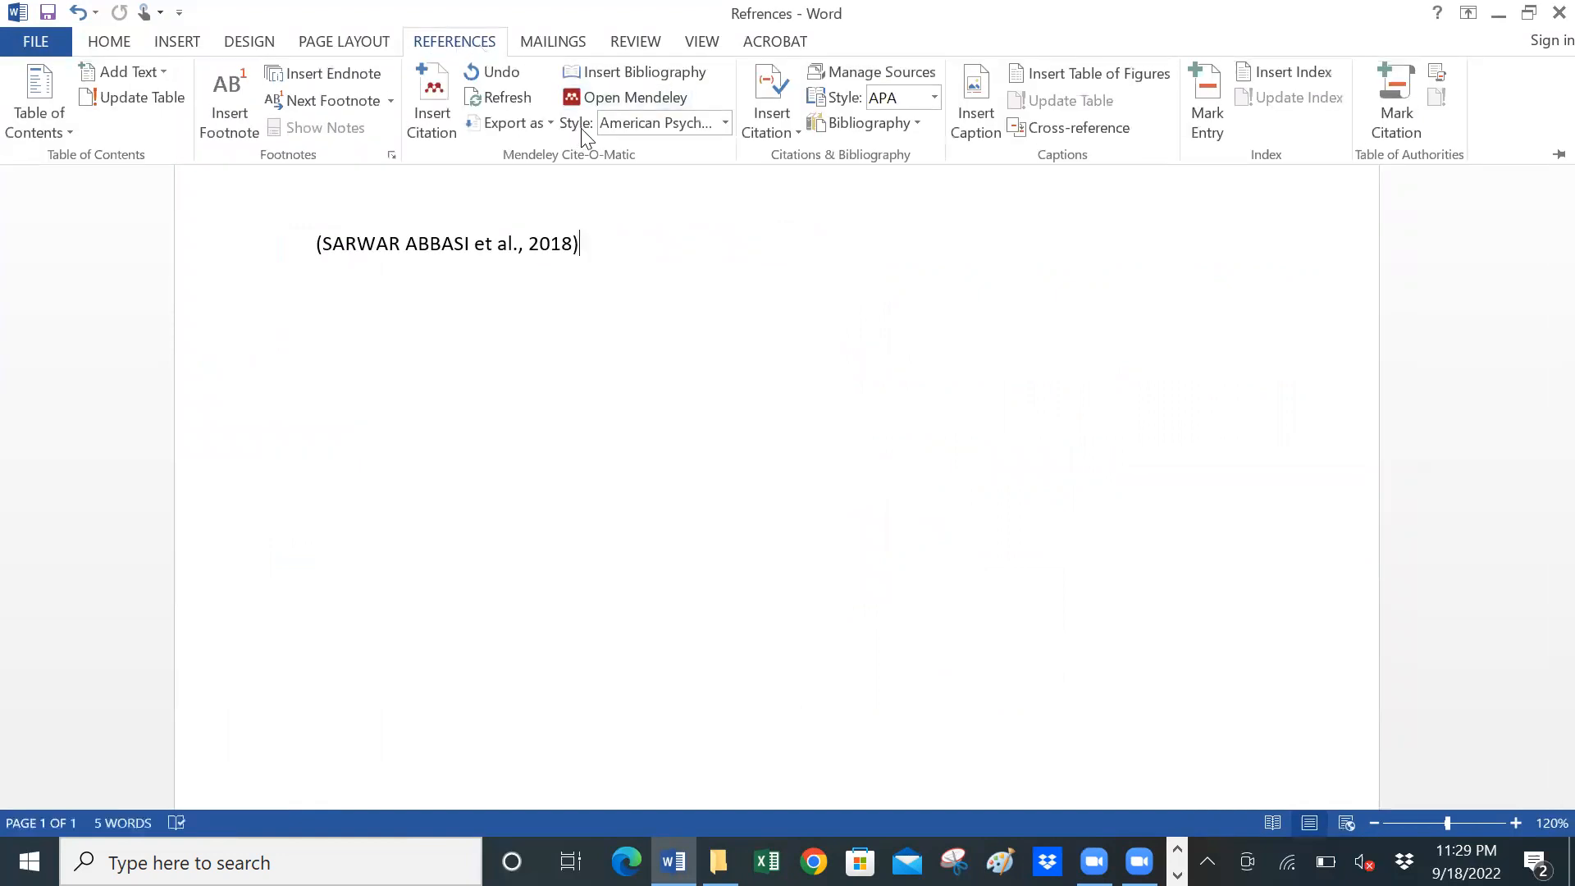
click(725, 124)
click(648, 293)
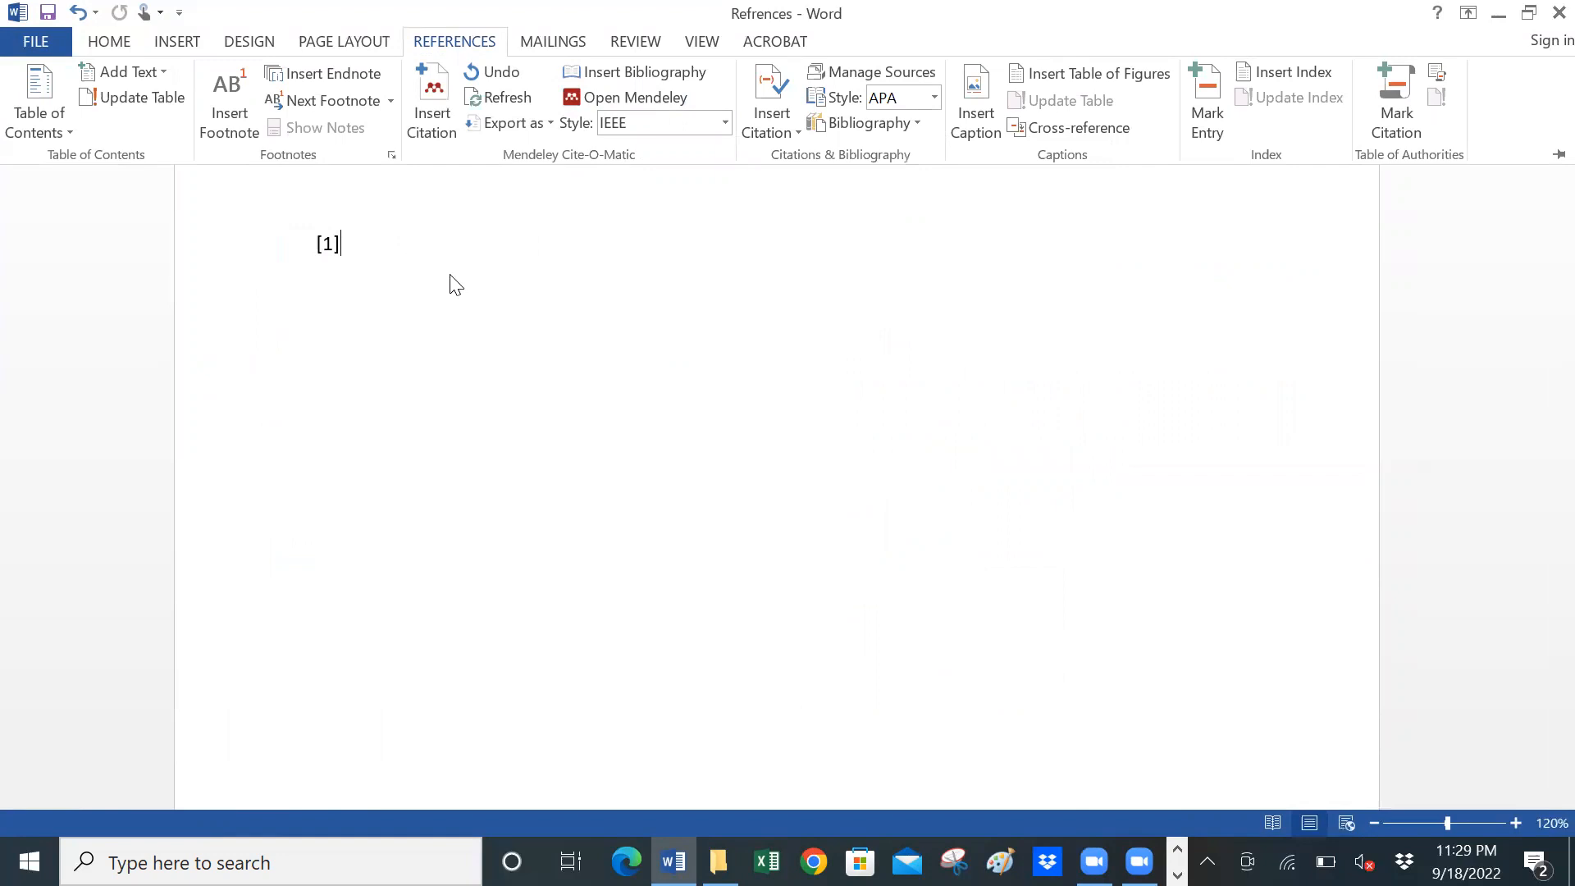
- Insert the Mendeley bibliography, move it to its own line below the citation, and place the cursor after the in-text [1]
click(649, 72)
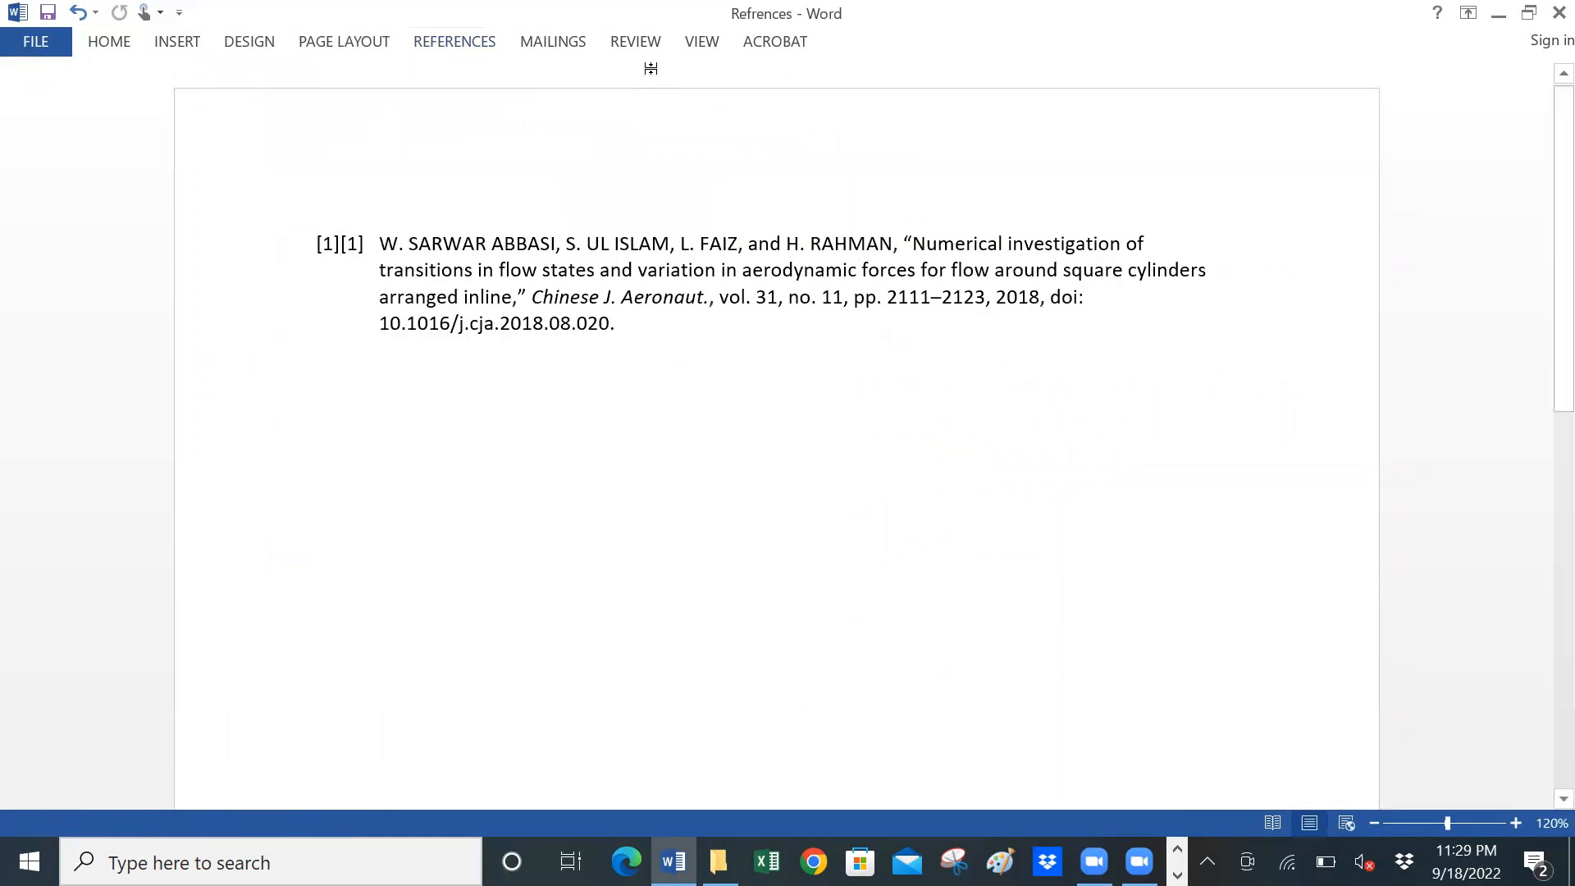
click(339, 246)
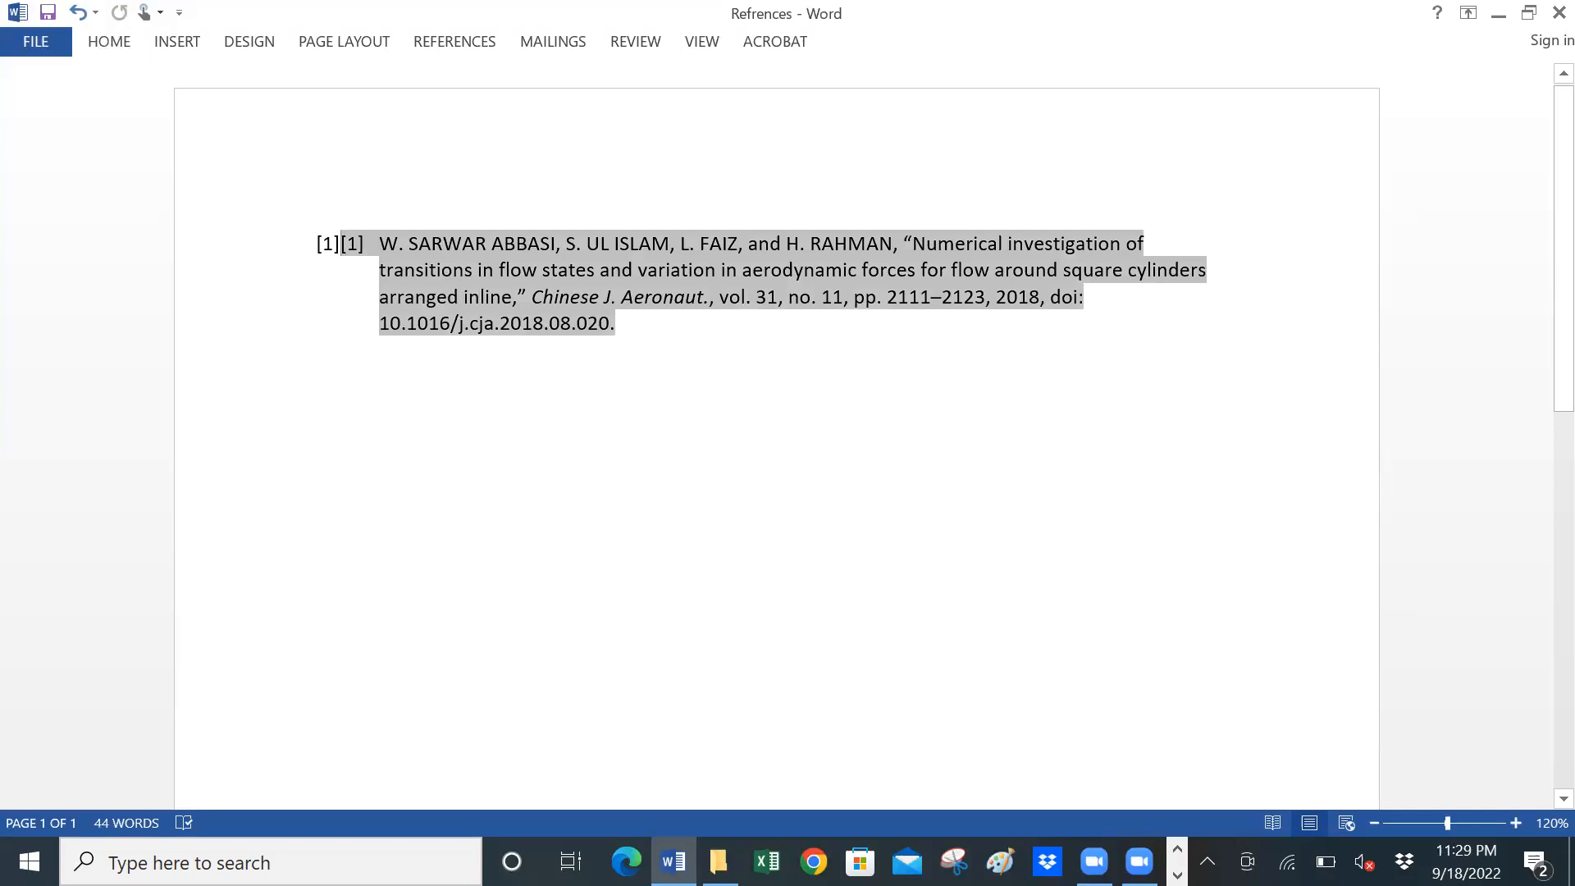
key(Return)
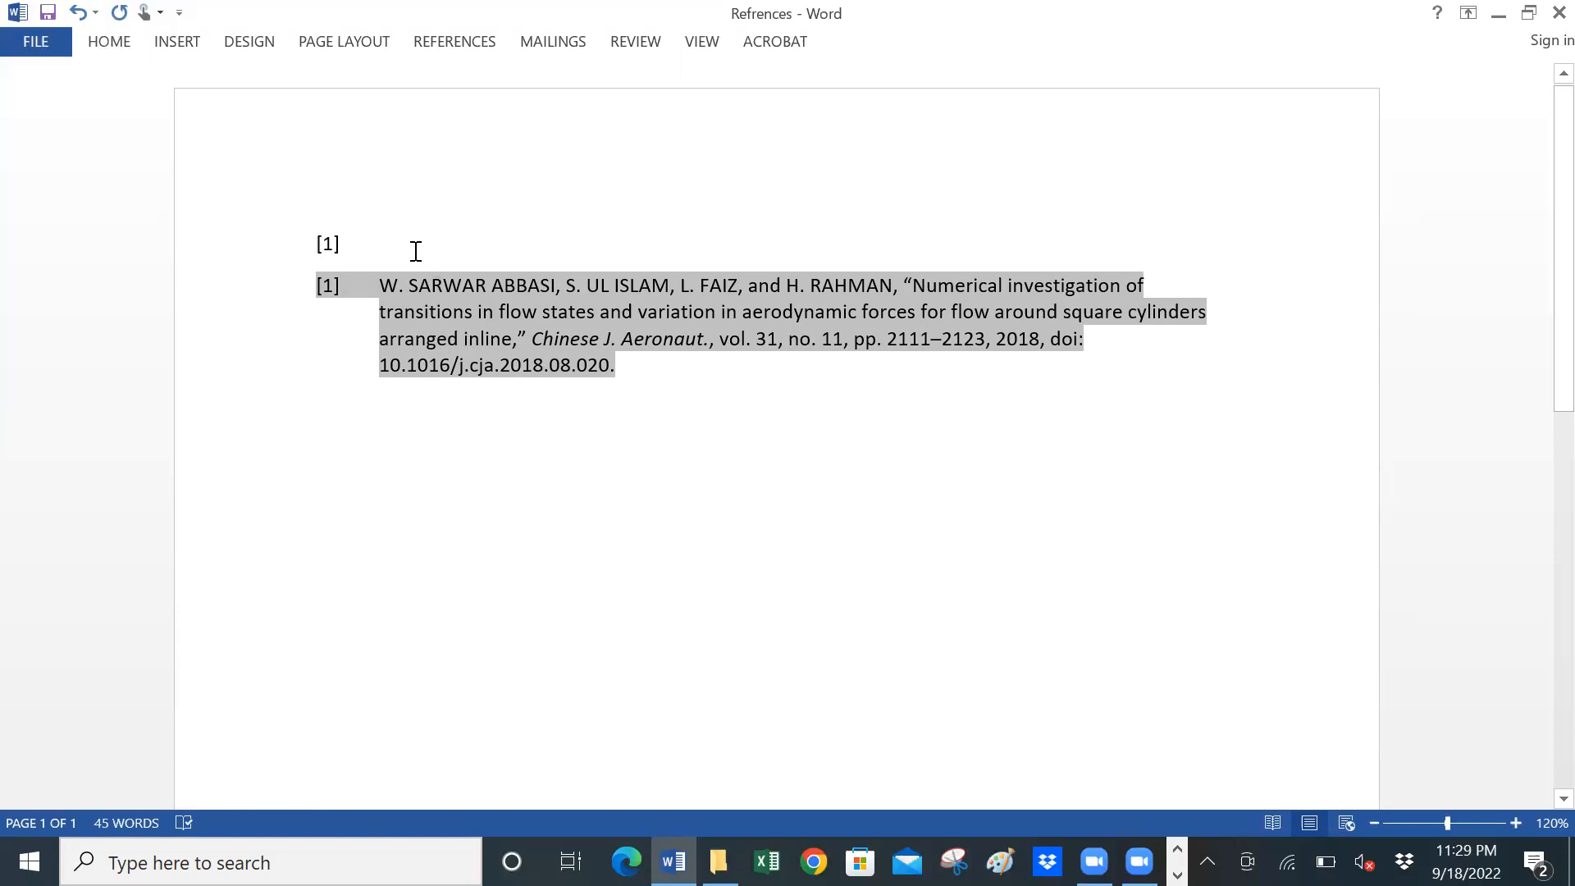
click(350, 245)
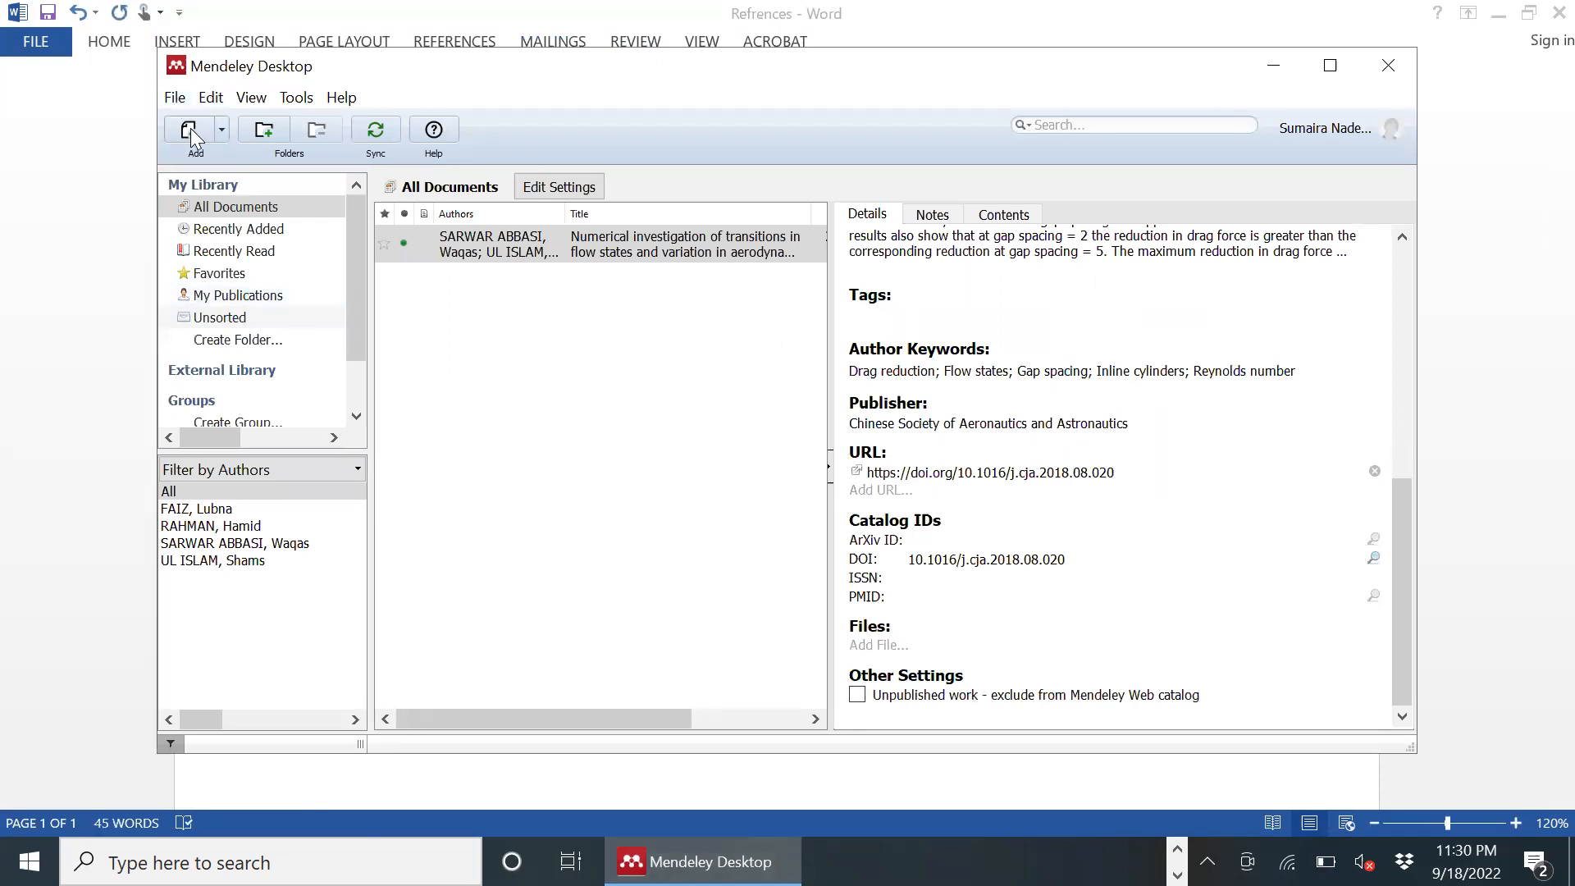
- Add the 2020 PDF on wake flow around tandem bodies from the Literature Review folder to the Mendeley library and select its entry
click(190, 130)
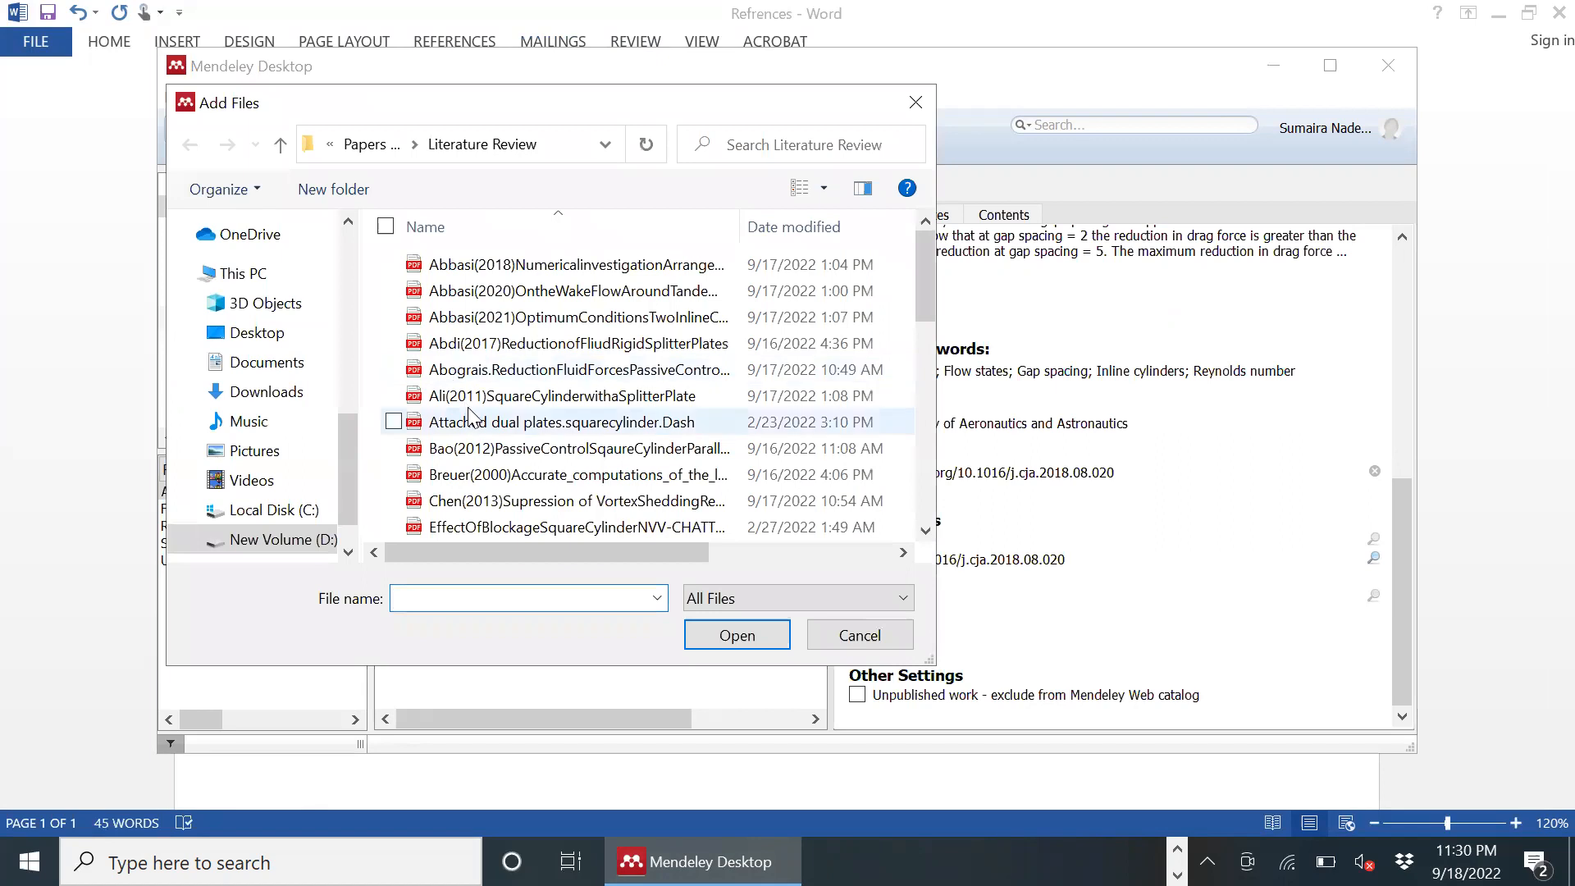
click(558, 292)
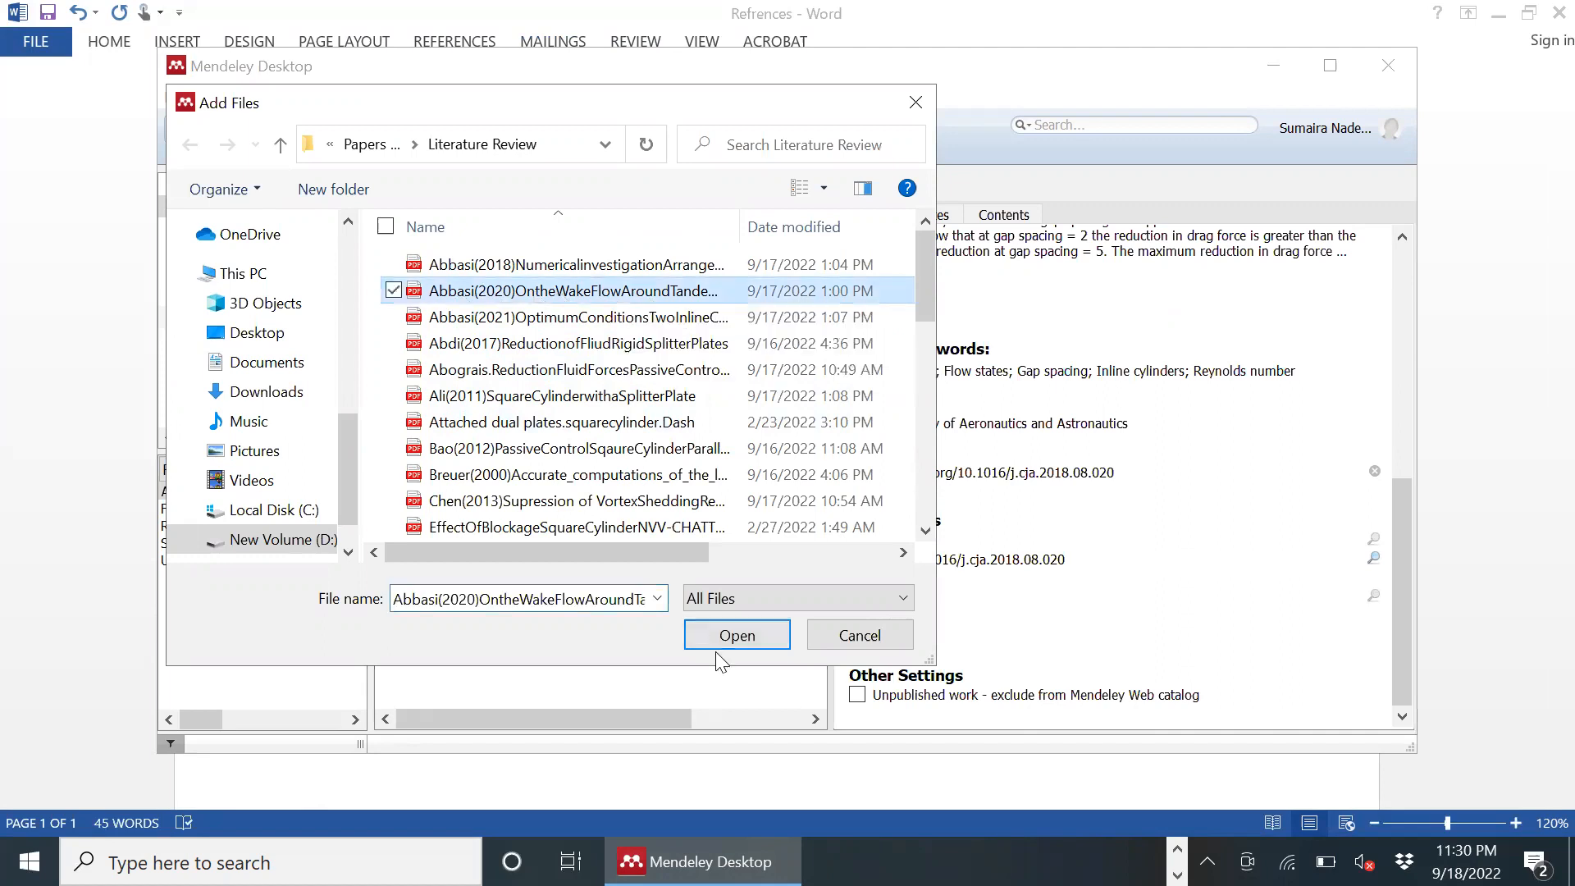
click(743, 635)
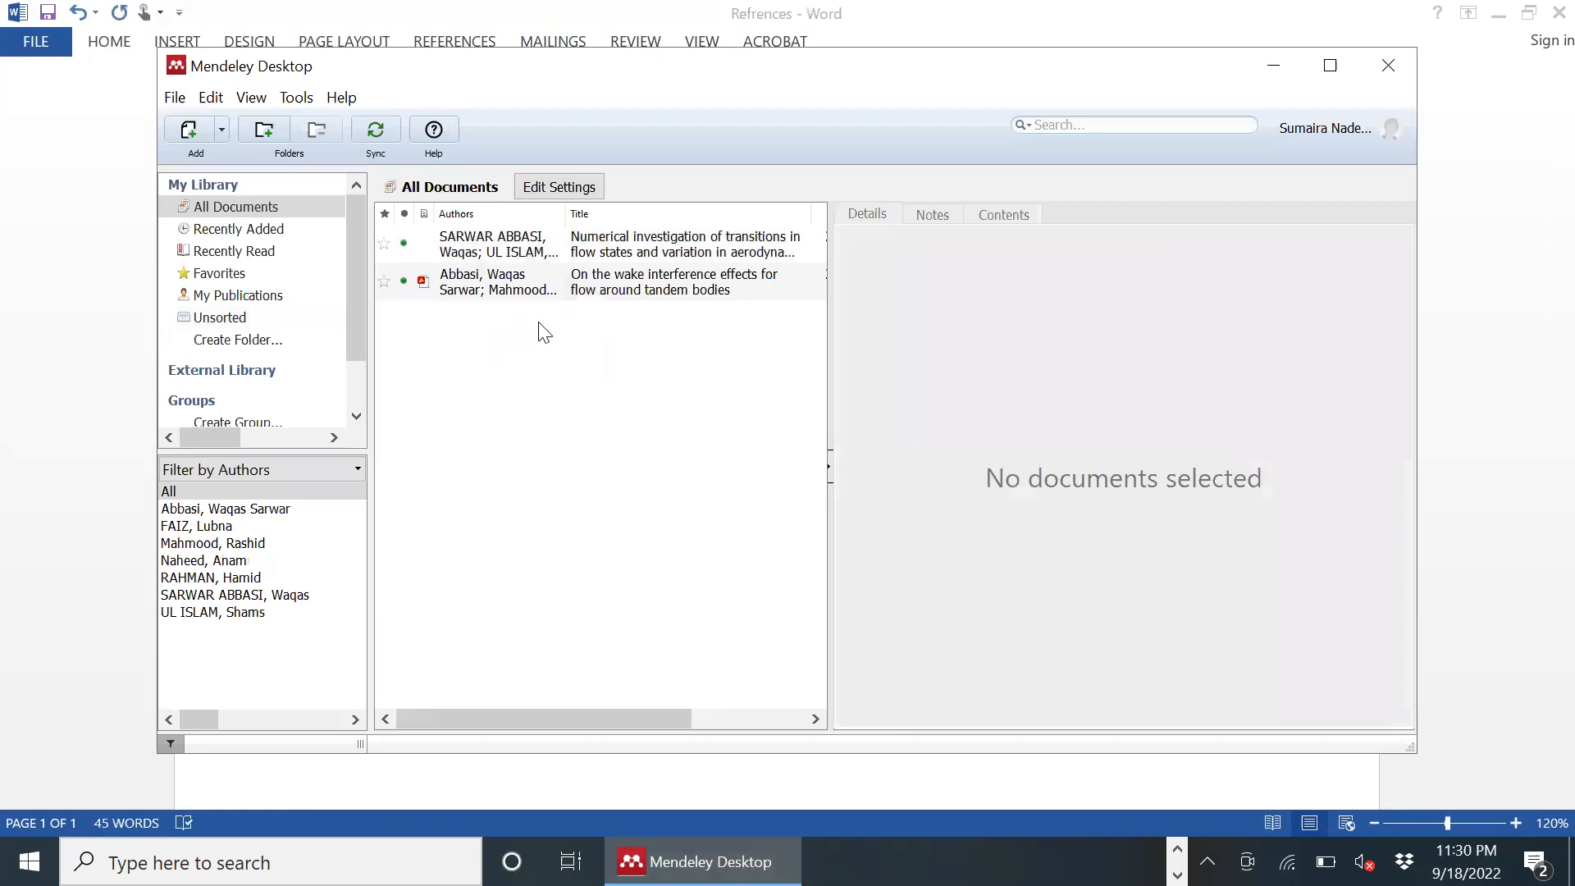
click(583, 296)
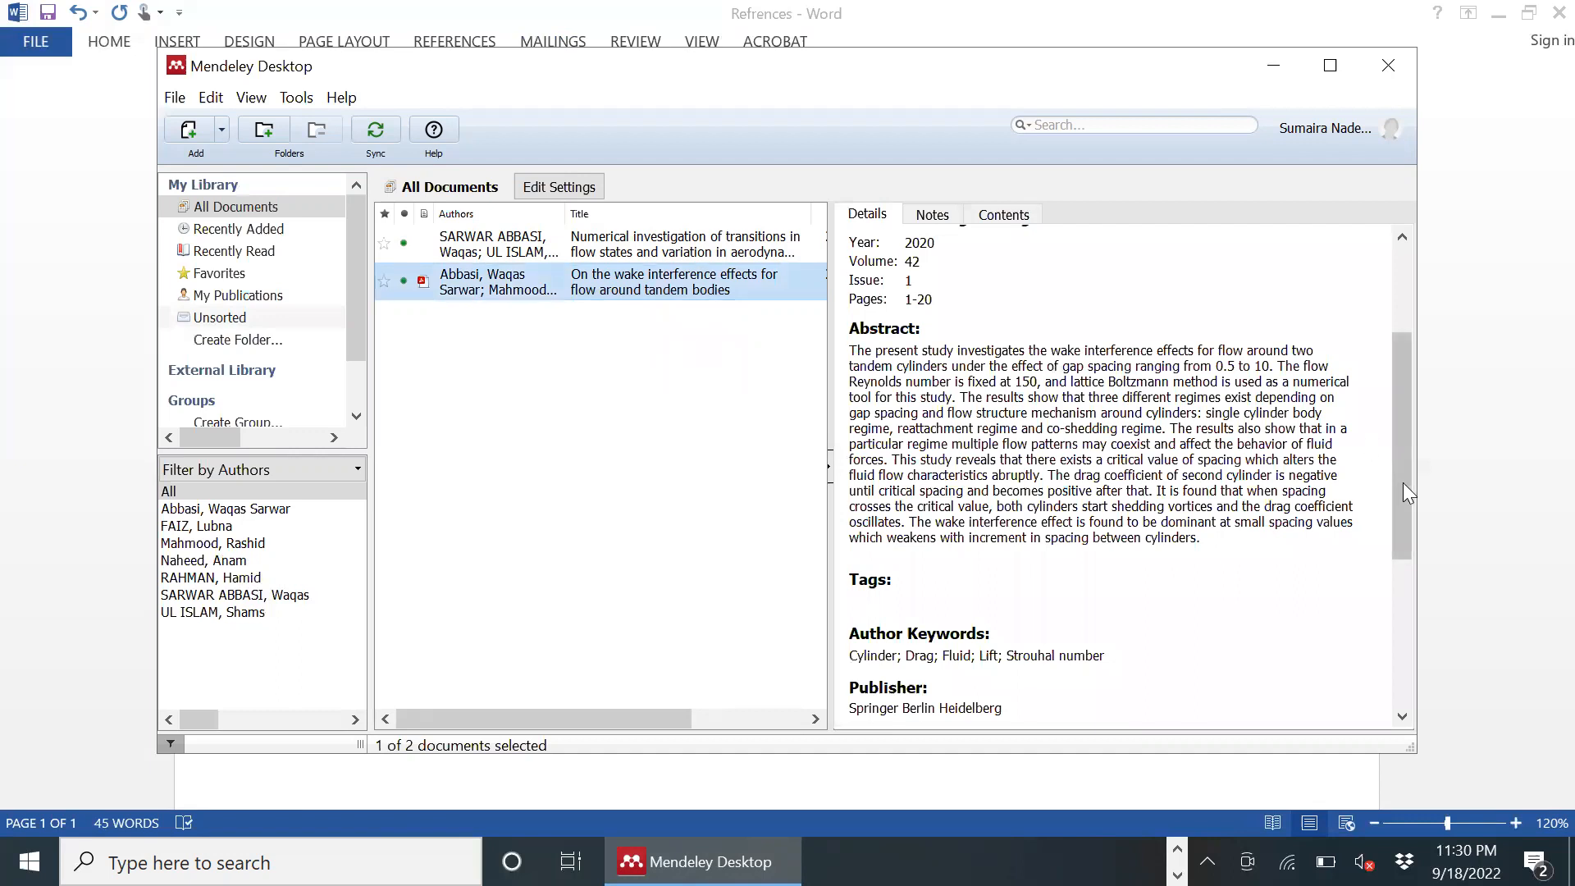
- Clear the ISSN and ISBN of the 2020 tandem bodies paper and remove its attached PDF file
drag(1402, 451, 1399, 672)
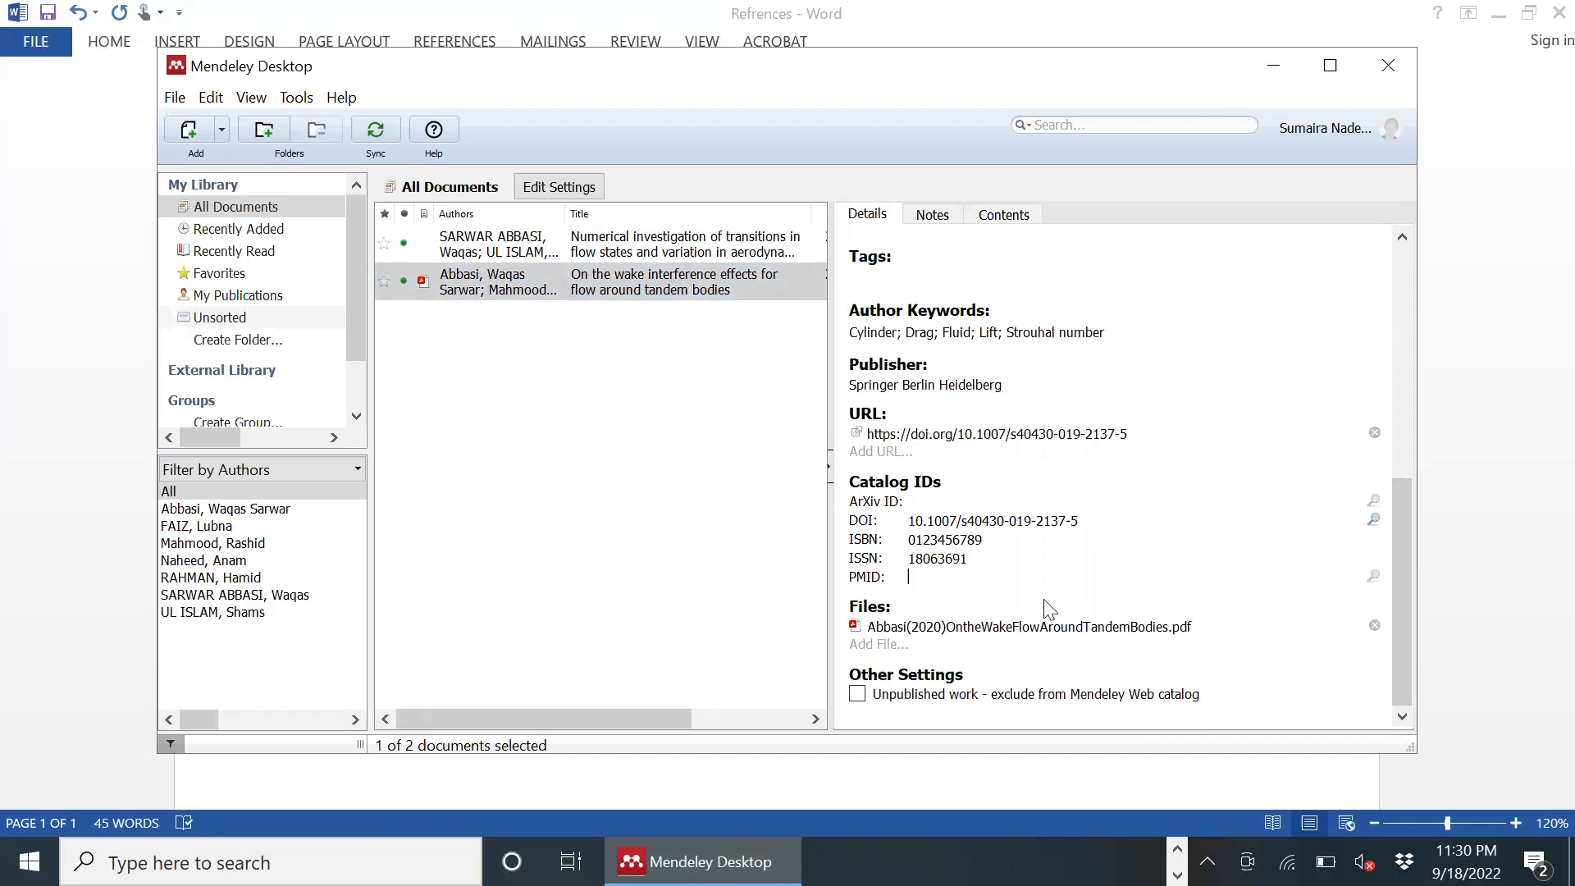
key(shift+Tab)
key(BackSpace)
key(BackSpace)
key(BackSpace)
key(BackSpace)
key(BackSpace)
key(BackSpace)
key(BackSpace)
key(BackSpace)
key(shift+Tab)
key(BackSpace)
key(BackSpace)
key(BackSpace)
key(BackSpace)
key(BackSpace)
key(BackSpace)
key(BackSpace)
key(BackSpace)
key(BackSpace)
key(BackSpace)
click(1376, 626)
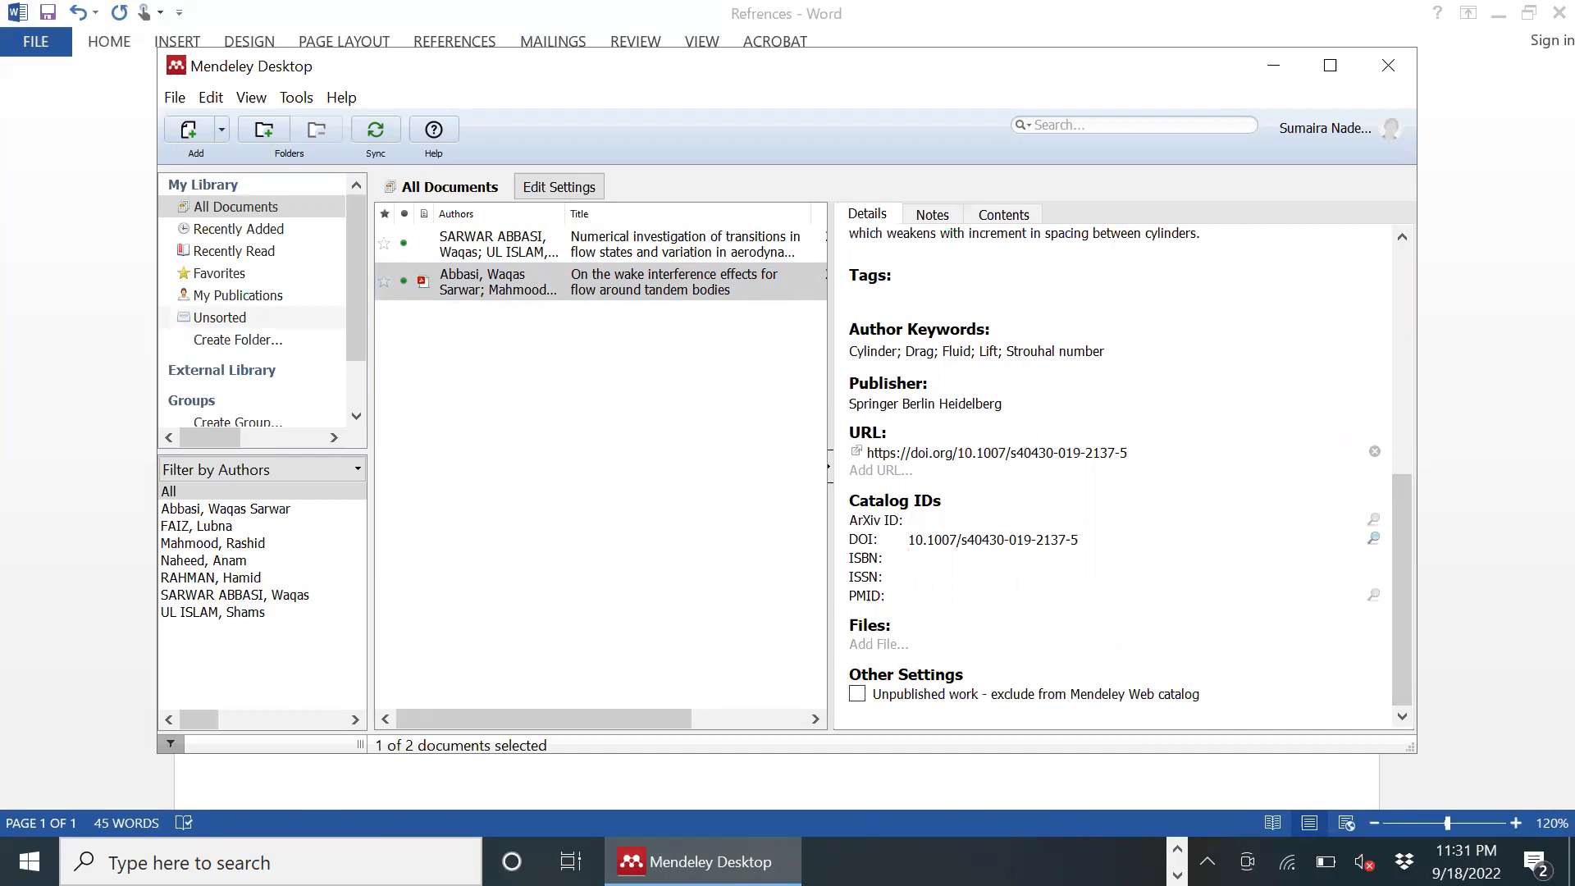
- Switch back to the Refrences Word document and cite the 2020 tandem bodies paper from Mendeley after [1]
click(1178, 850)
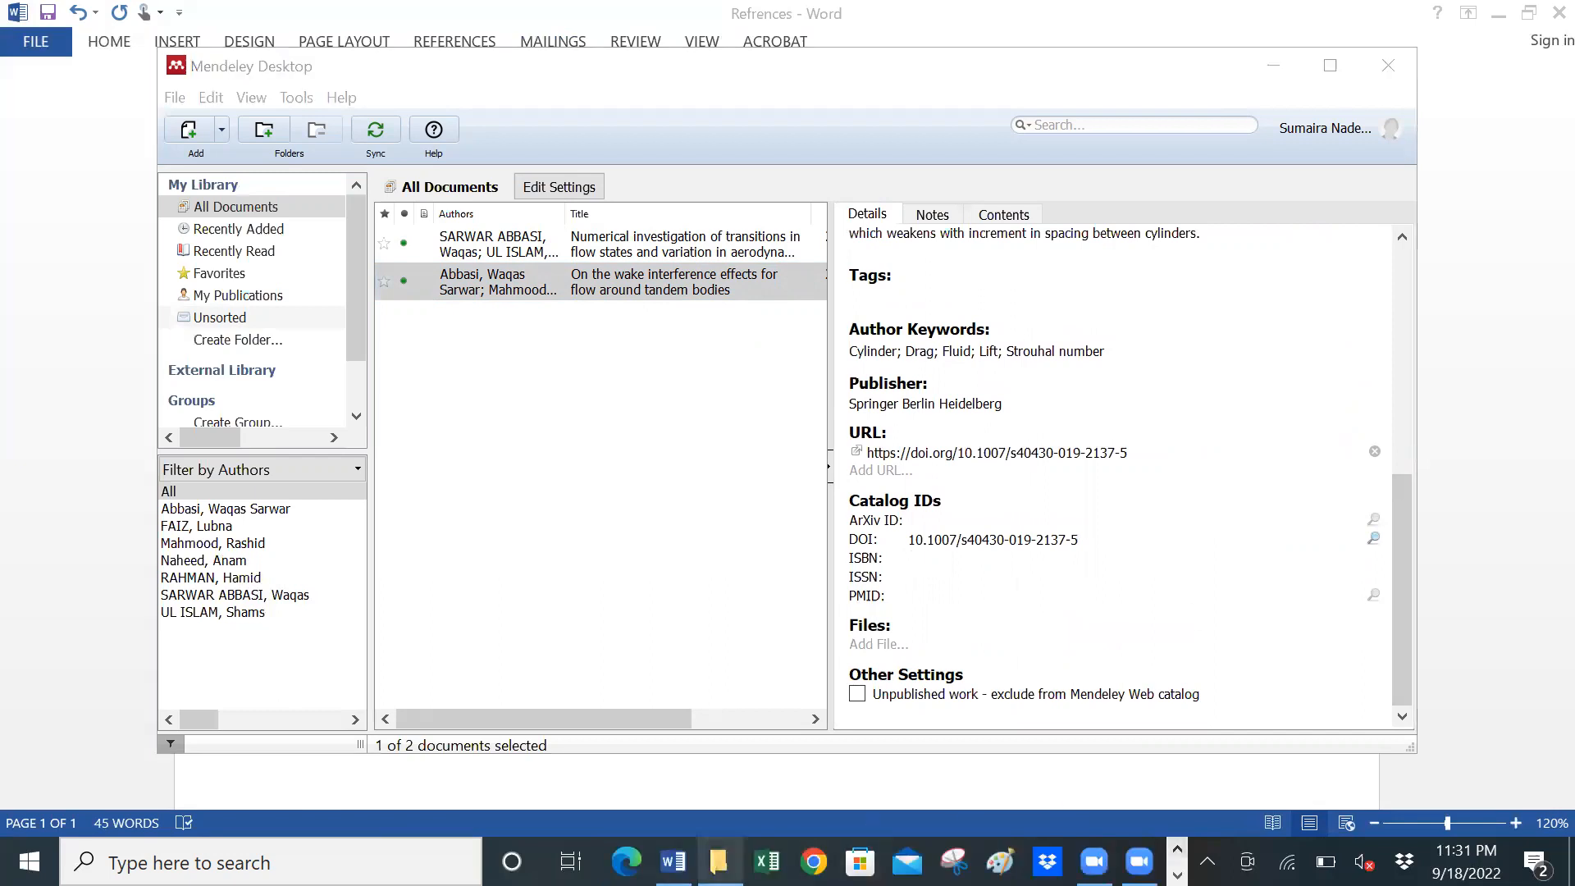
click(673, 861)
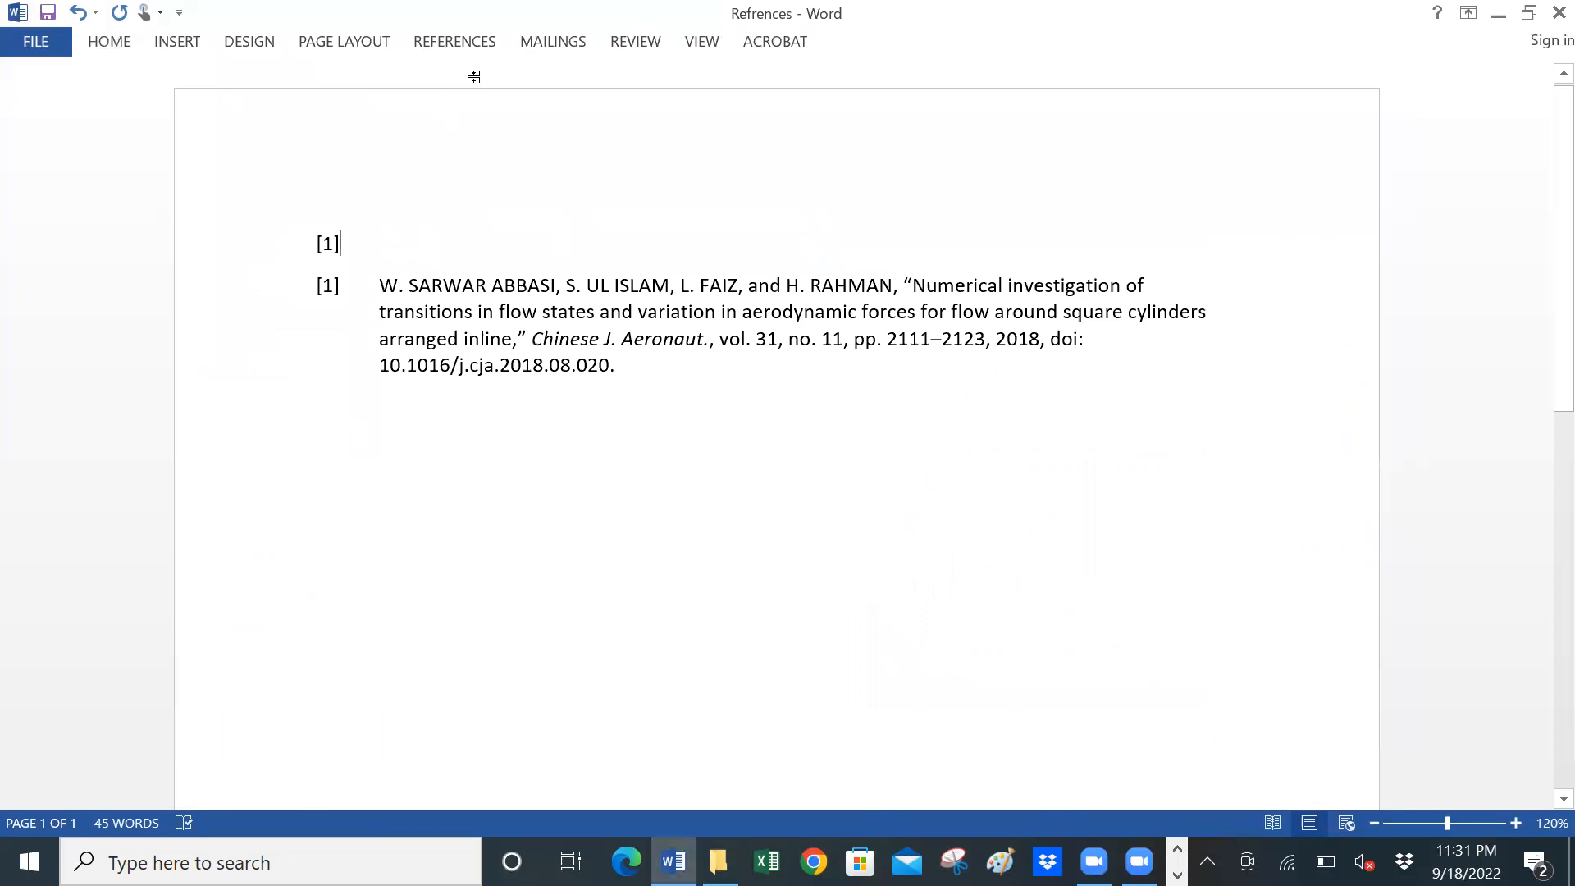
click(461, 41)
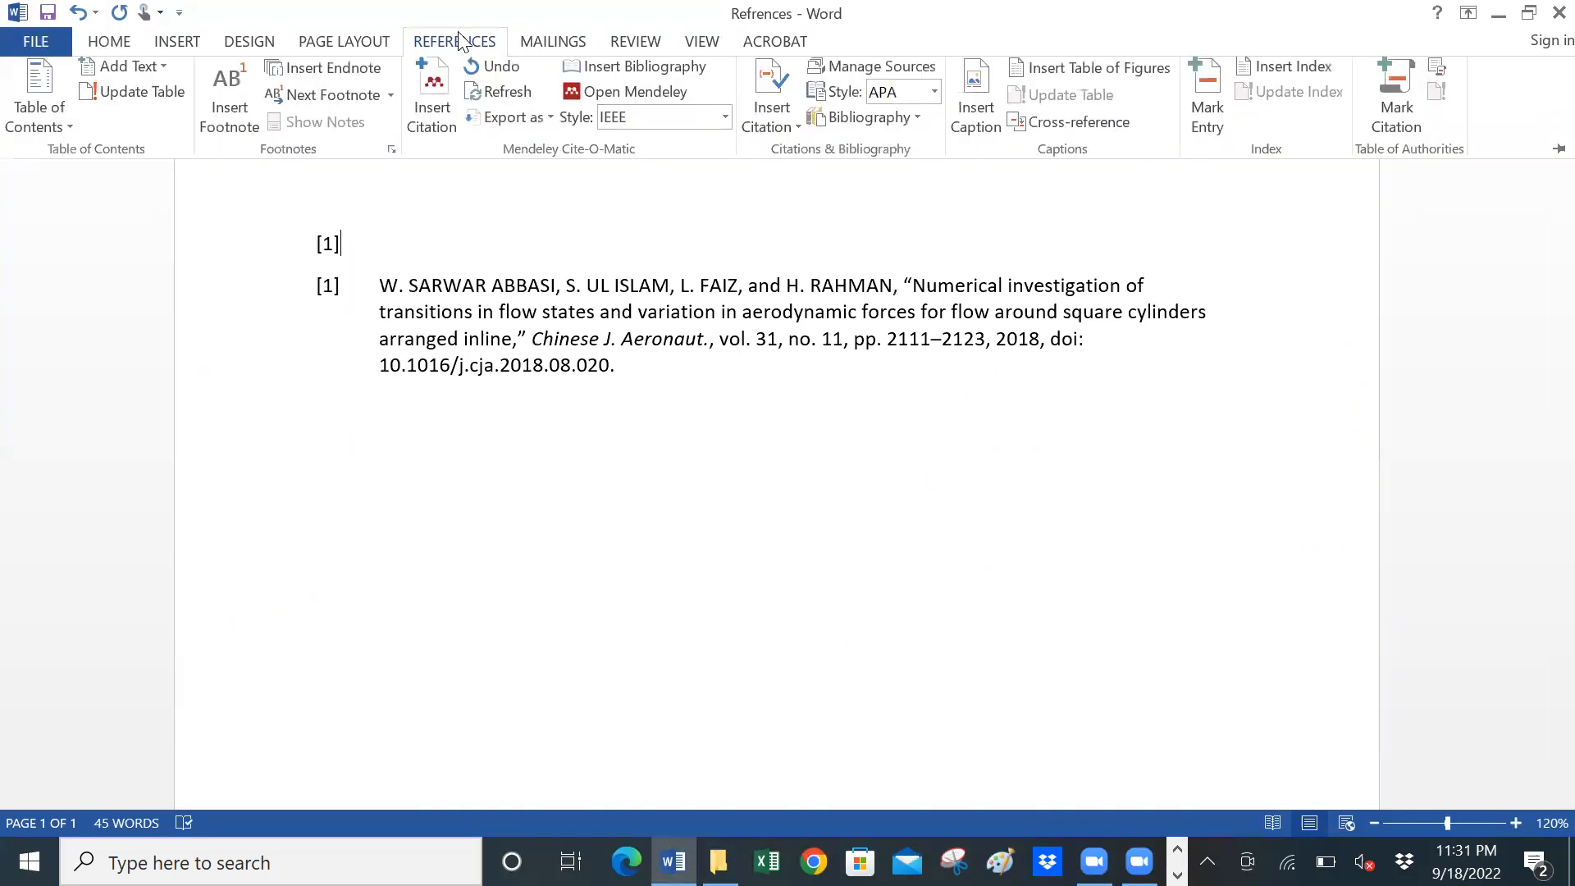
click(432, 112)
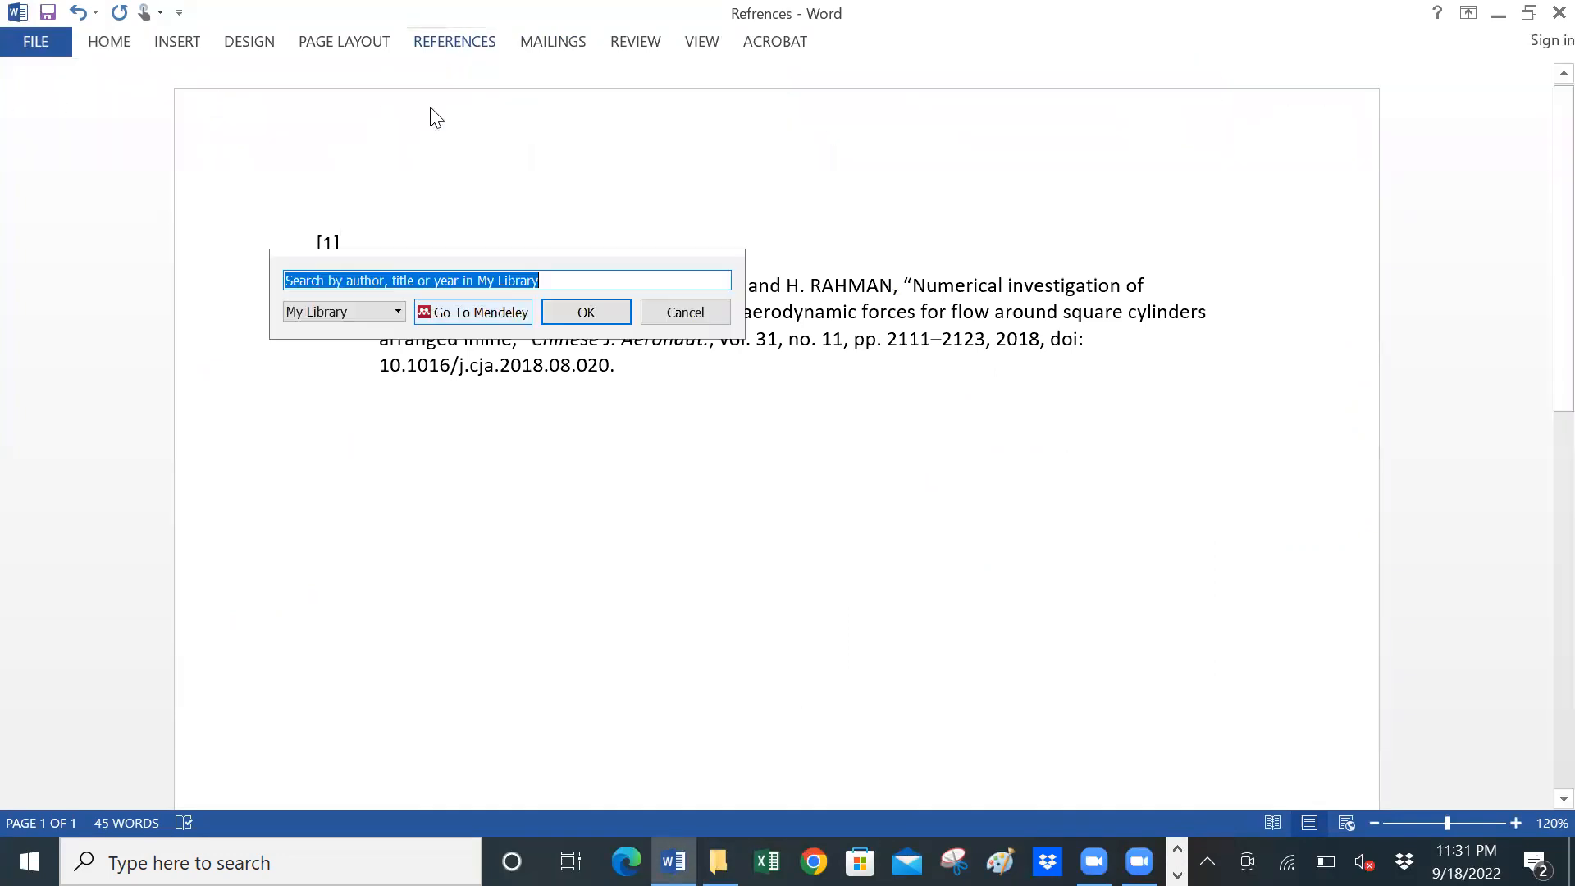
click(465, 312)
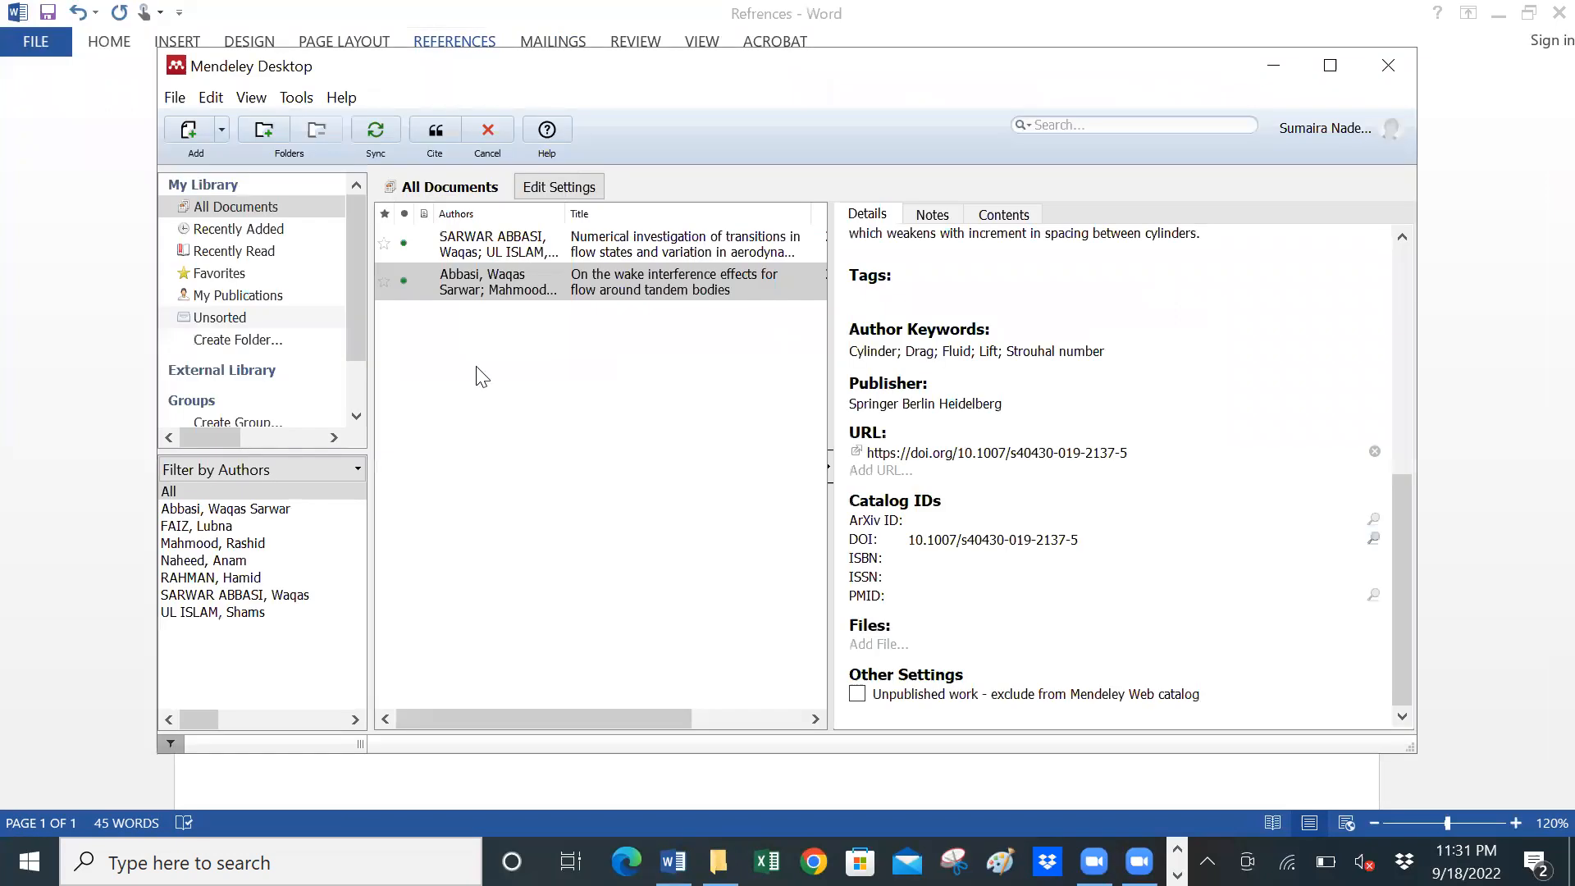
click(435, 128)
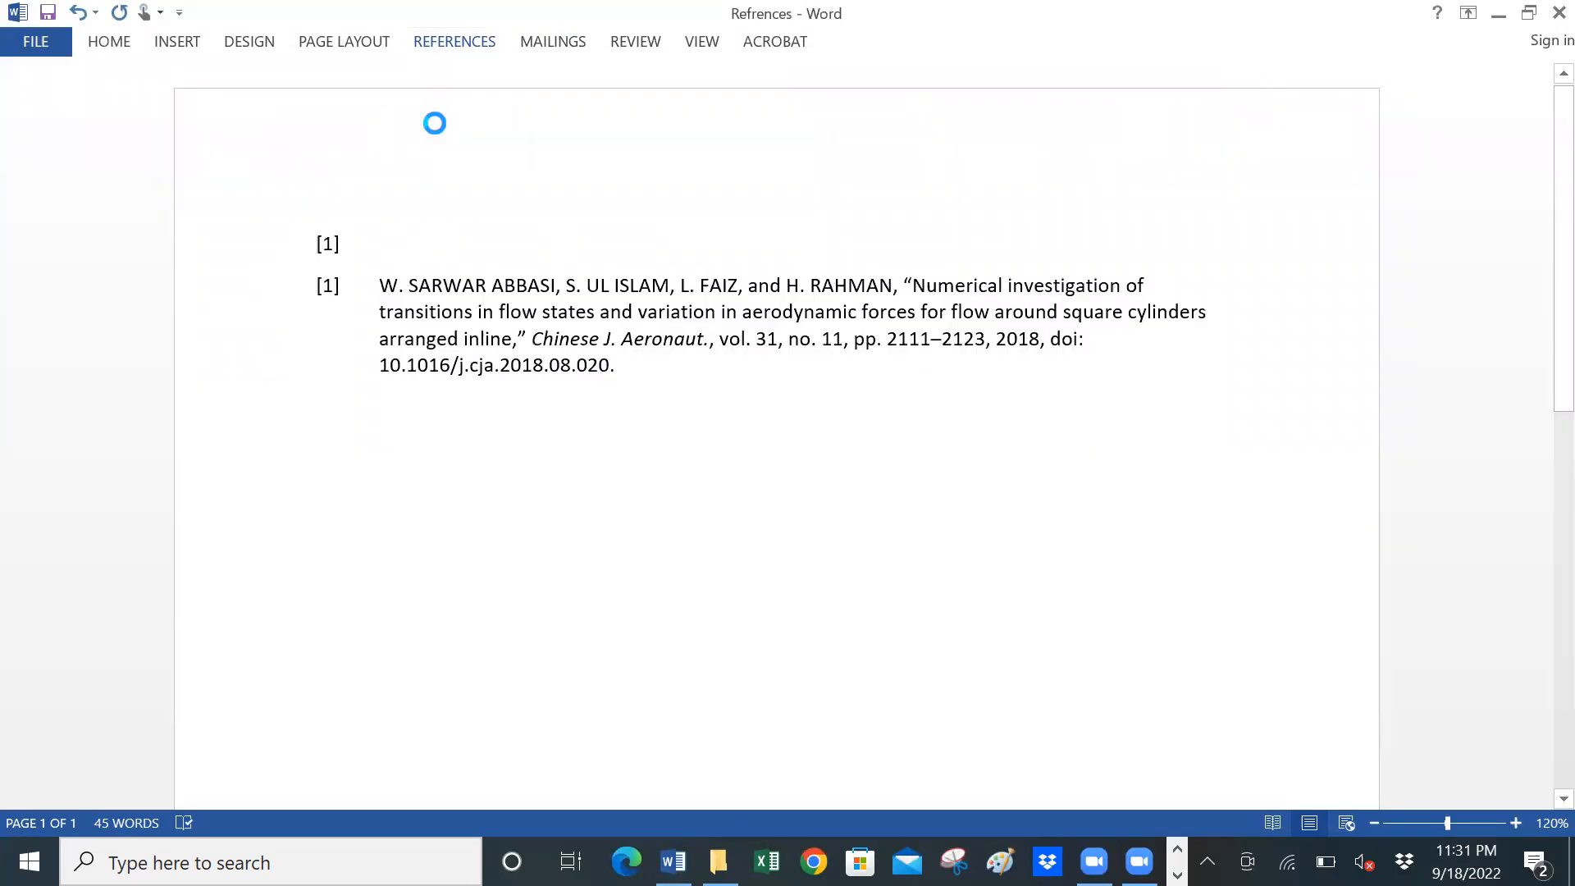
click(460, 43)
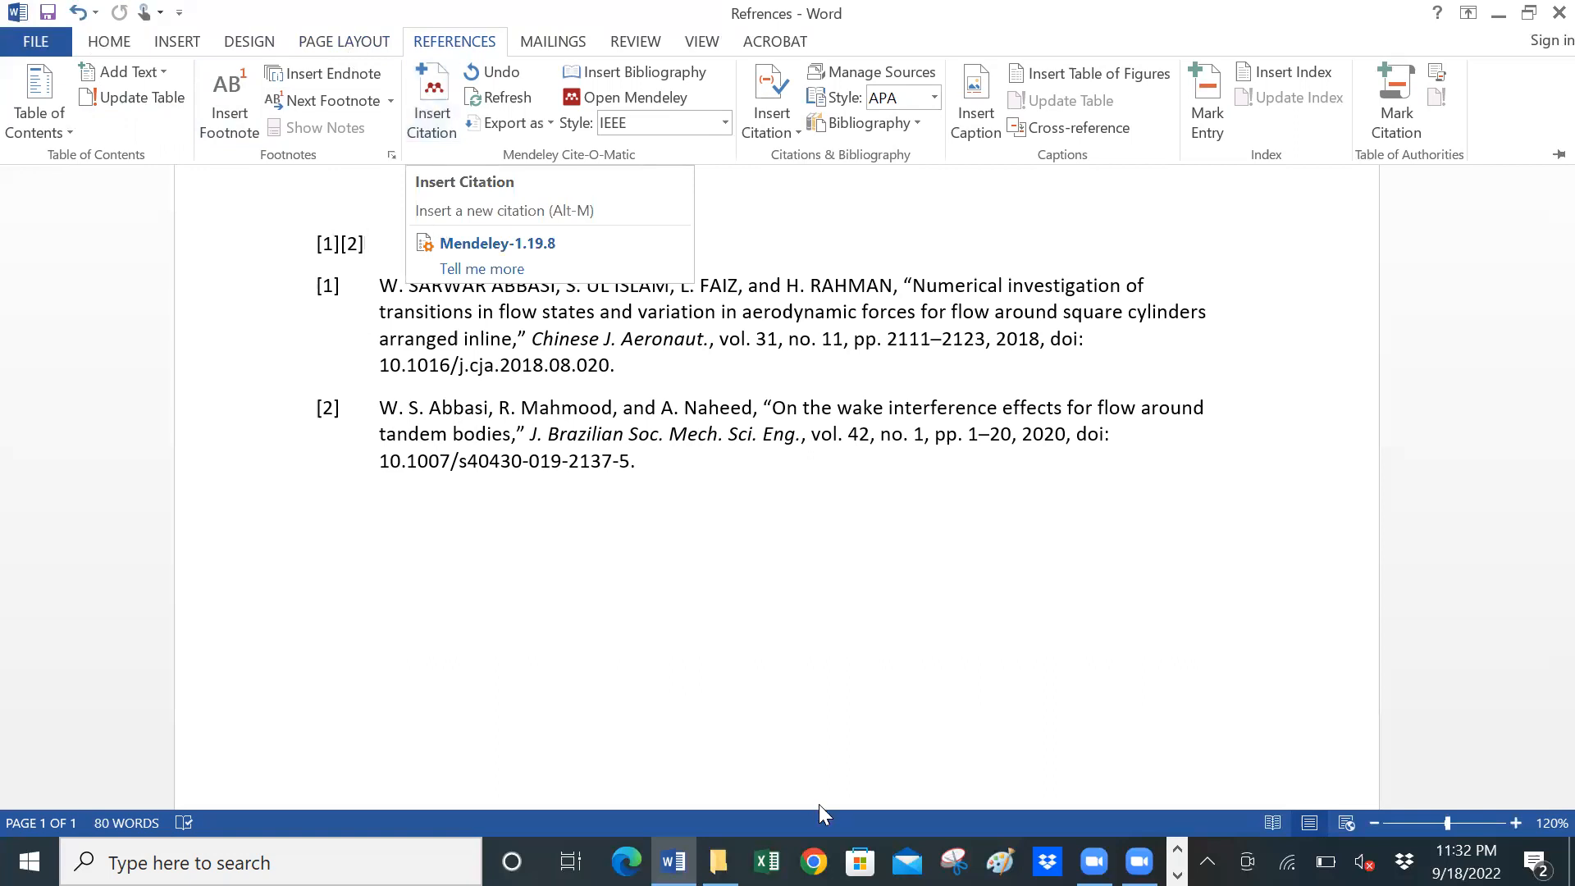
- Add the nine Literature Review PDFs from the 2021 optimum conditions paper through the EffectOfBlockage paper to the Mendeley library
click(1177, 876)
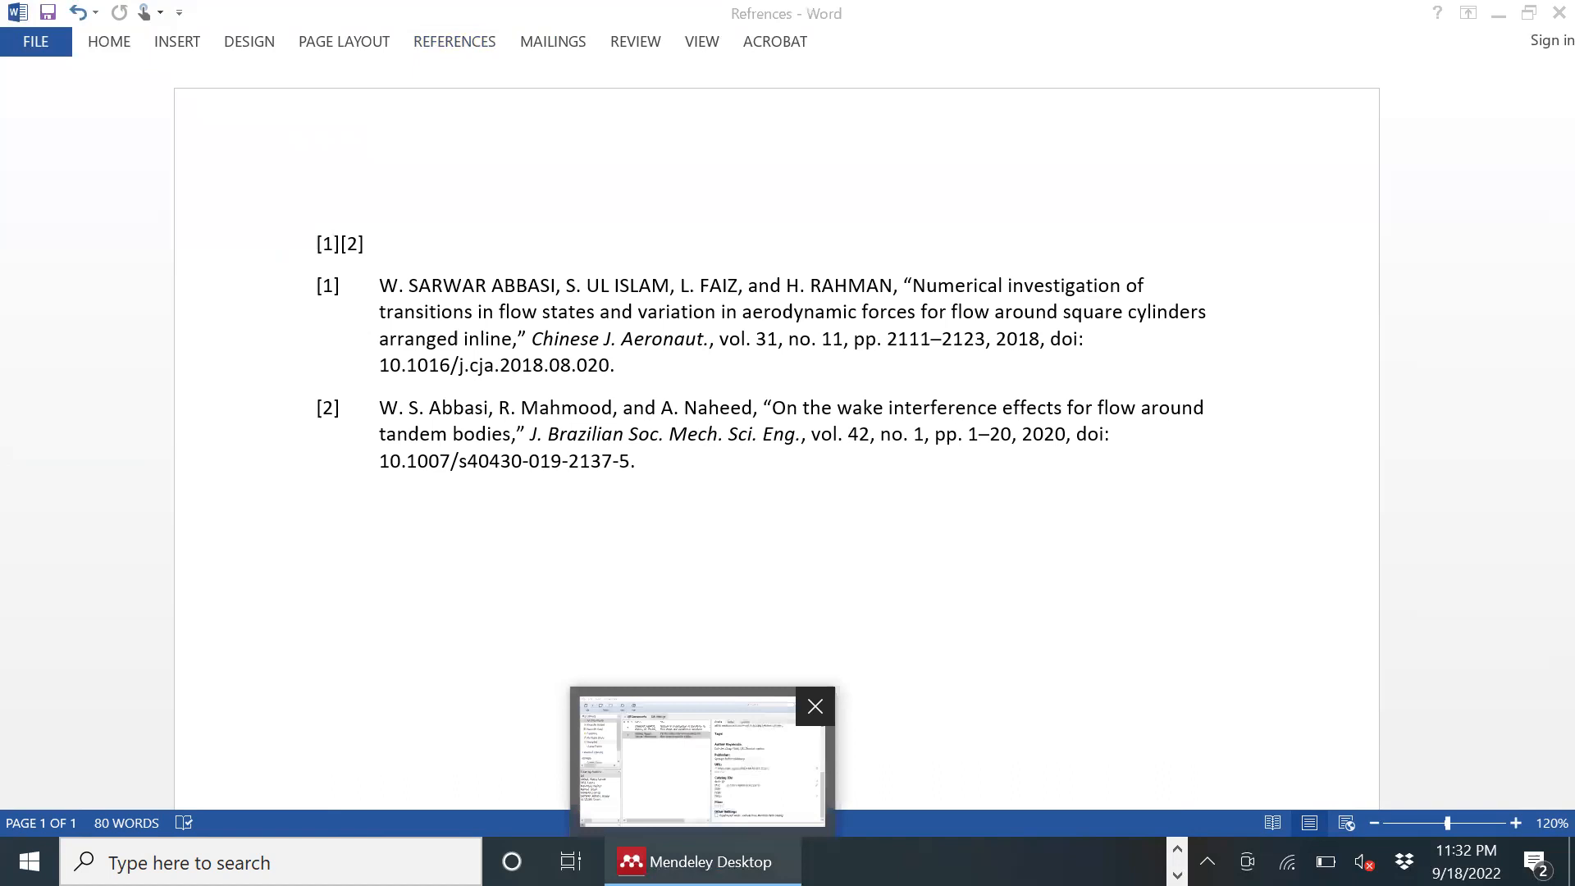
click(703, 862)
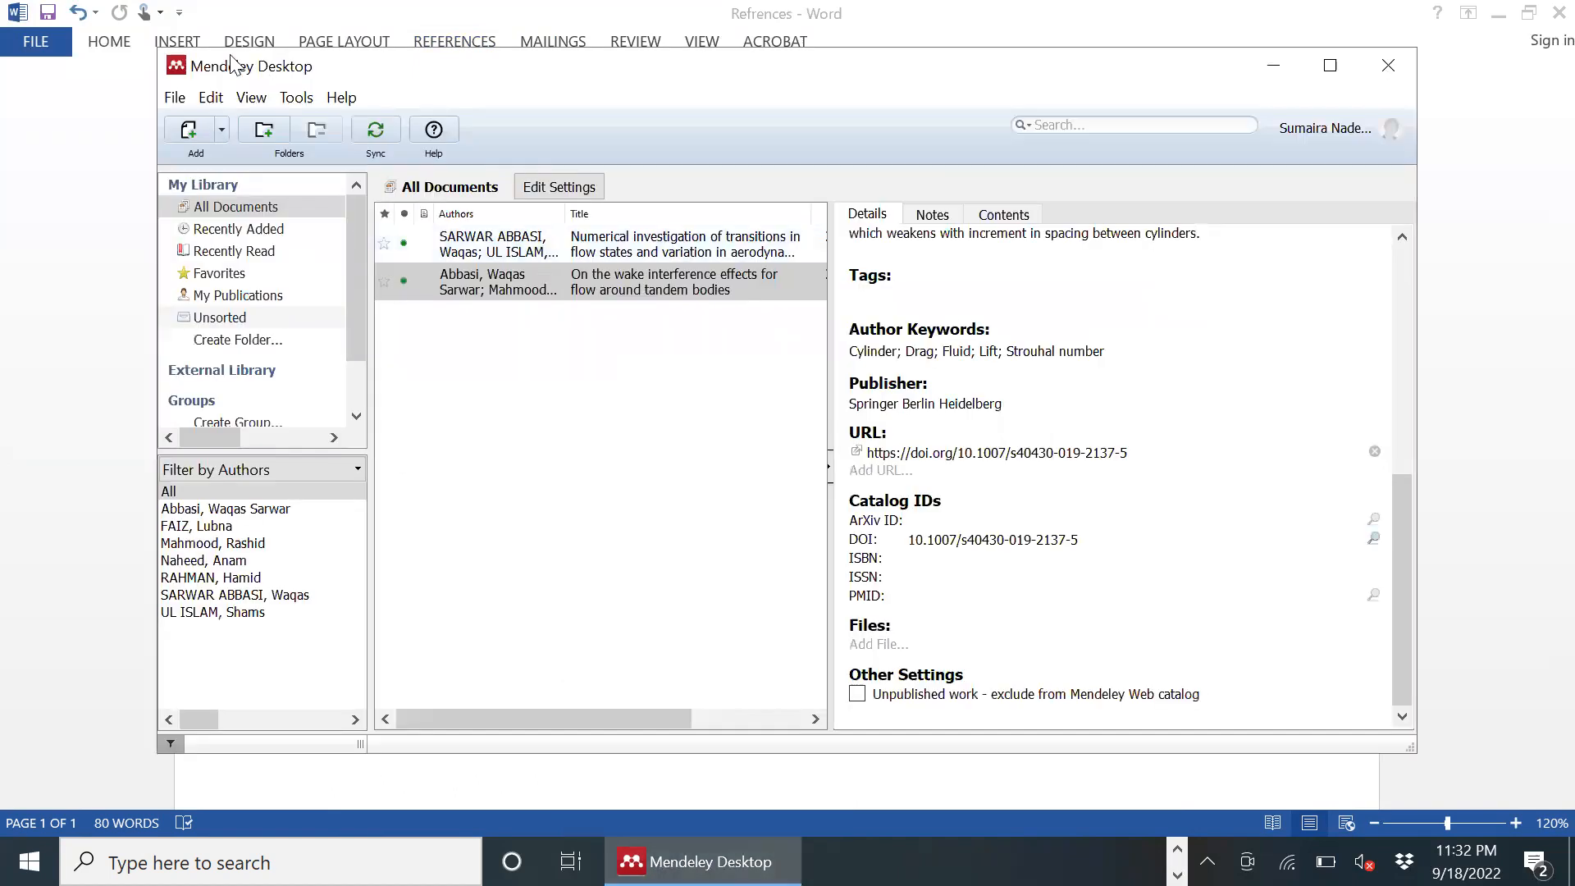
click(194, 133)
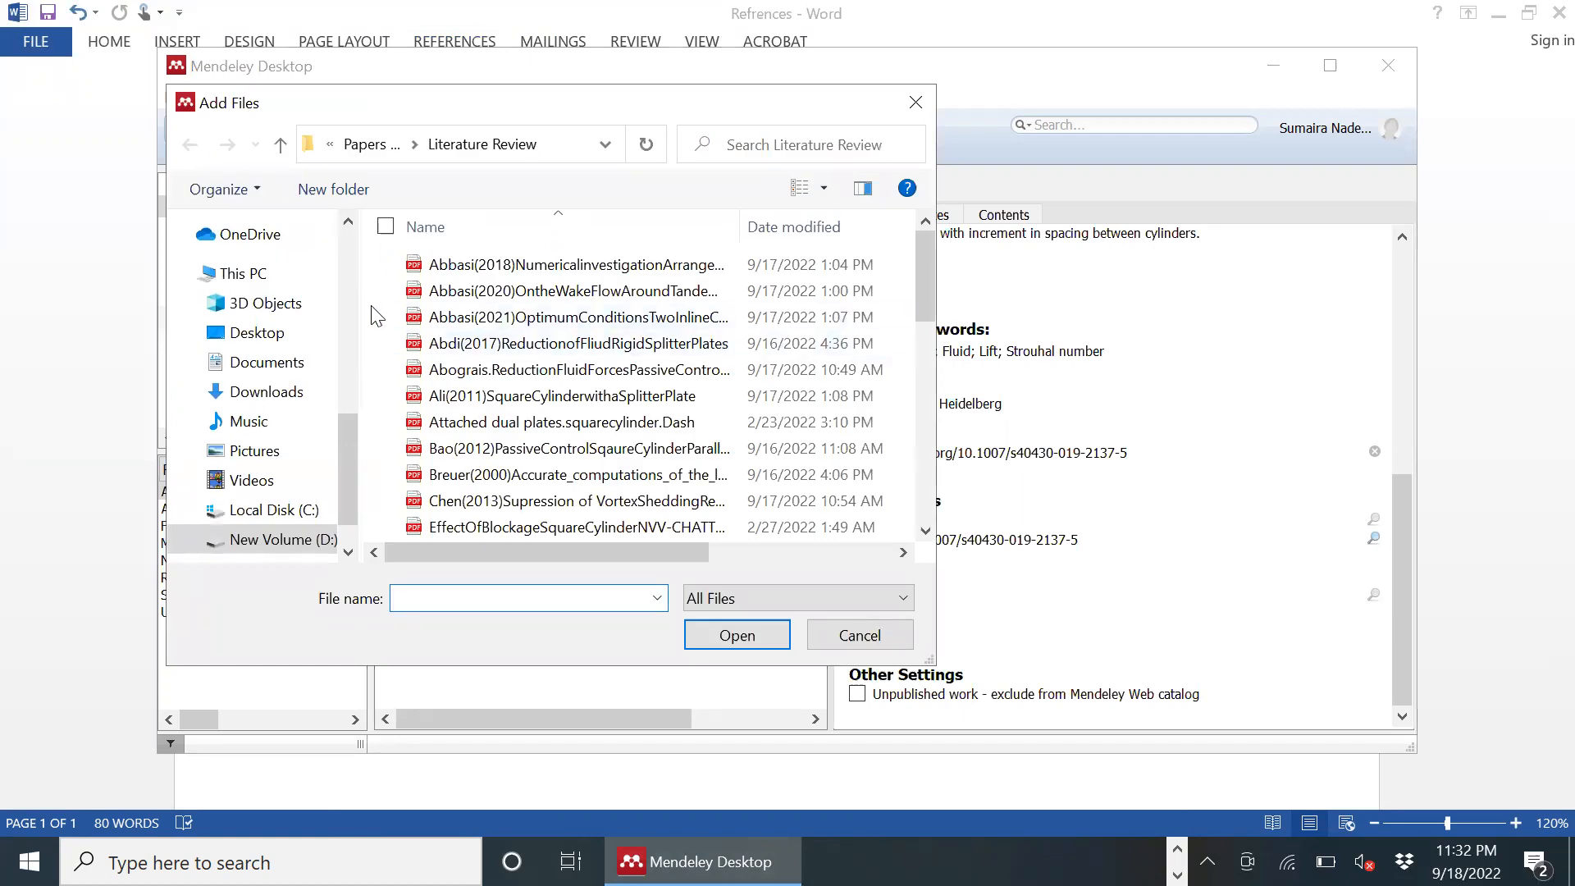
drag(374, 316, 443, 472)
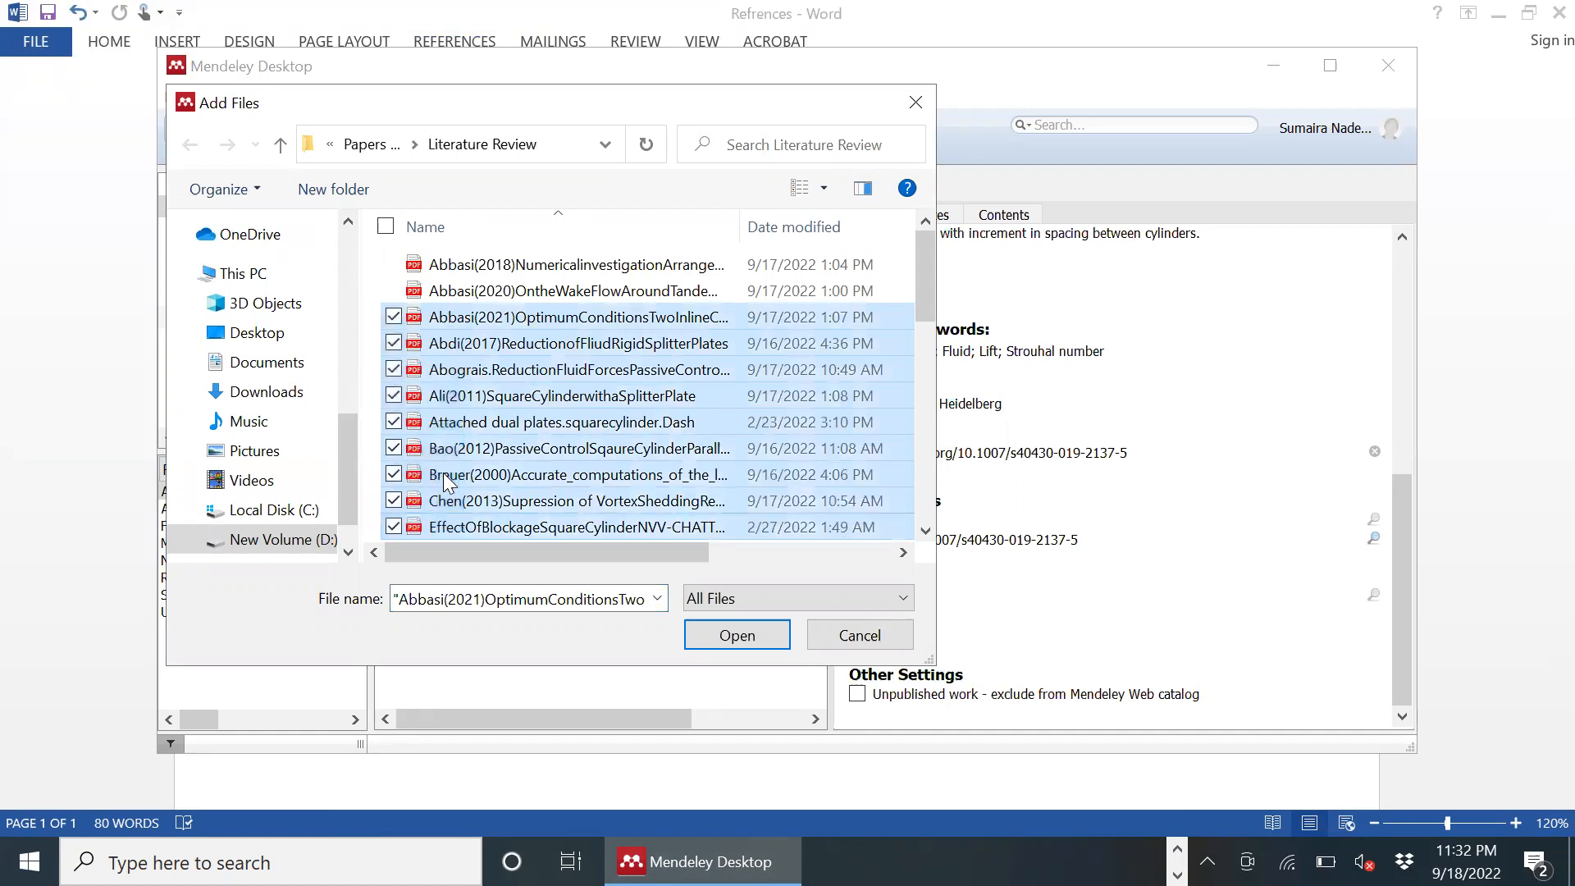
click(736, 636)
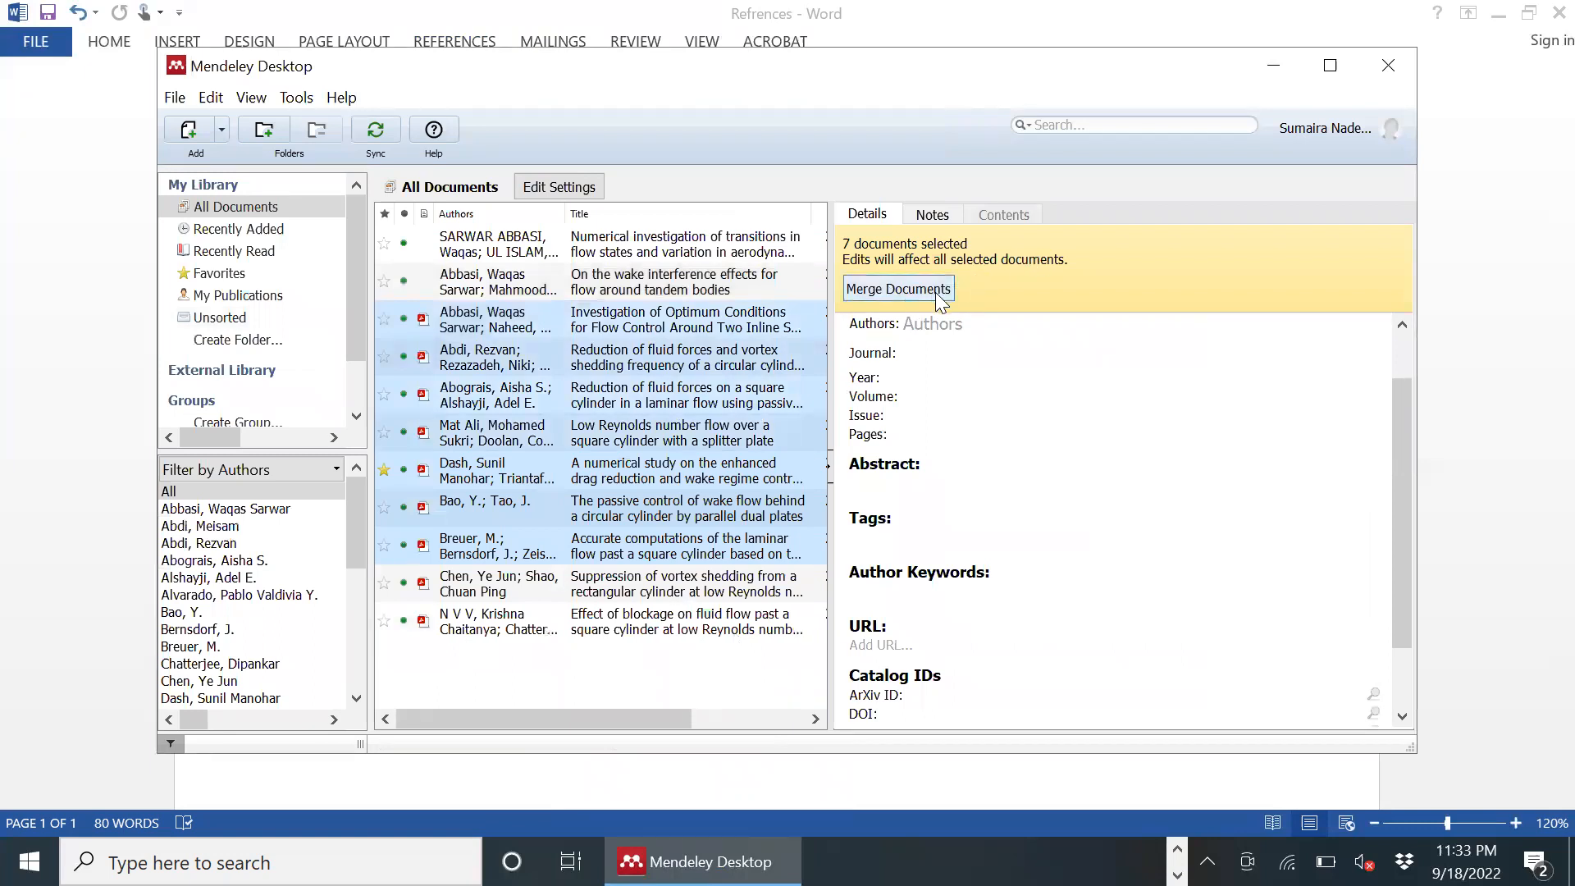
click(1400, 547)
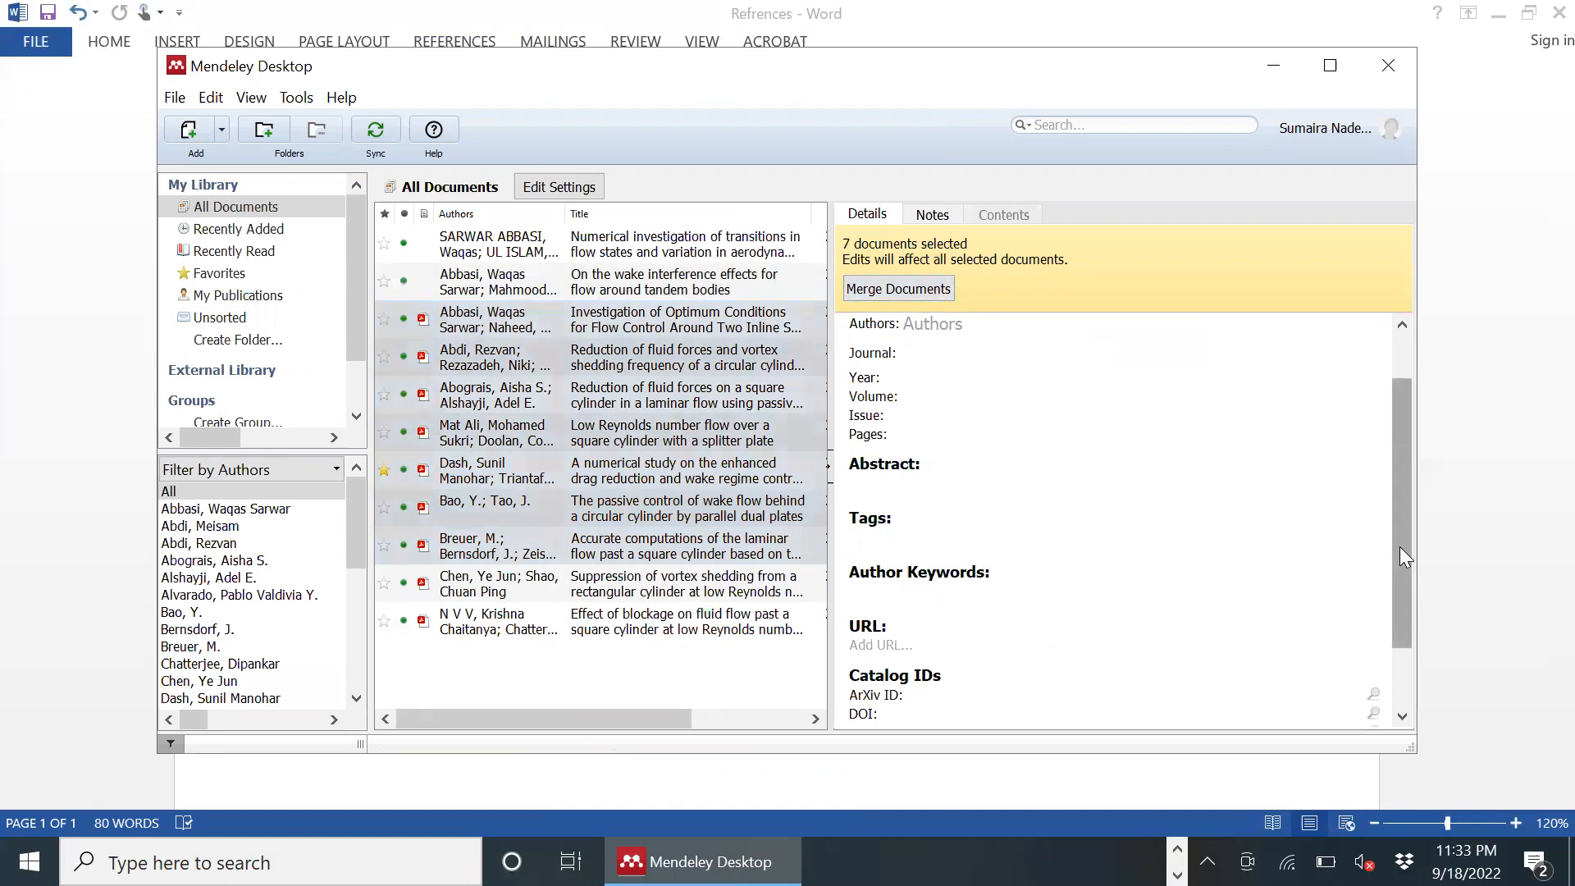
right_click(1405, 614)
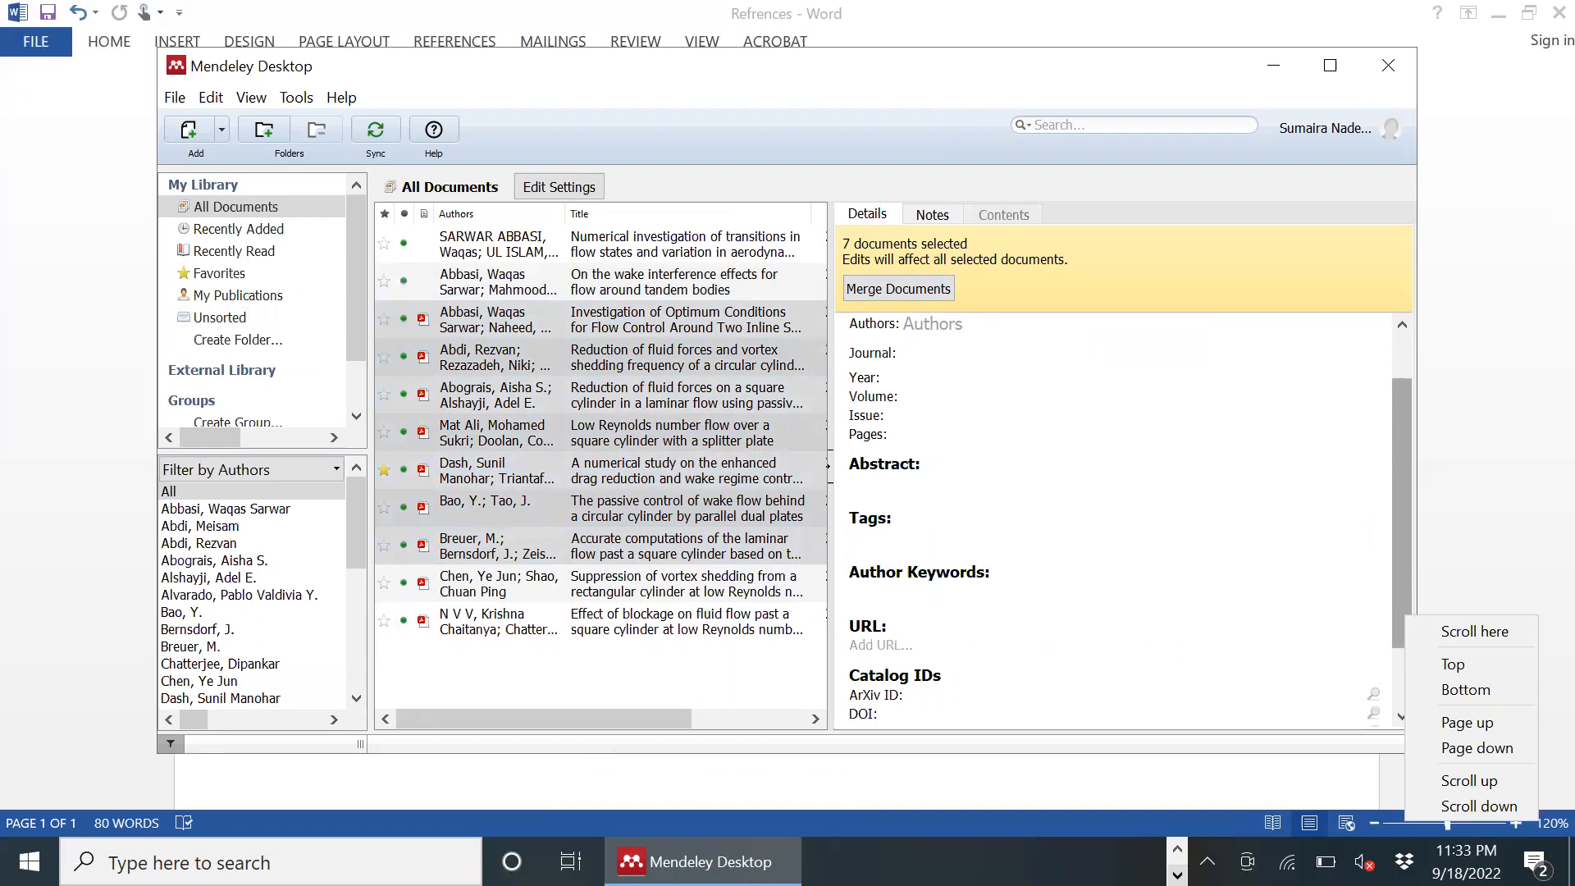
- Switch back to the Refrences Word document and cite the seven papers selected in Mendeley after [2]
click(1178, 875)
click(1177, 850)
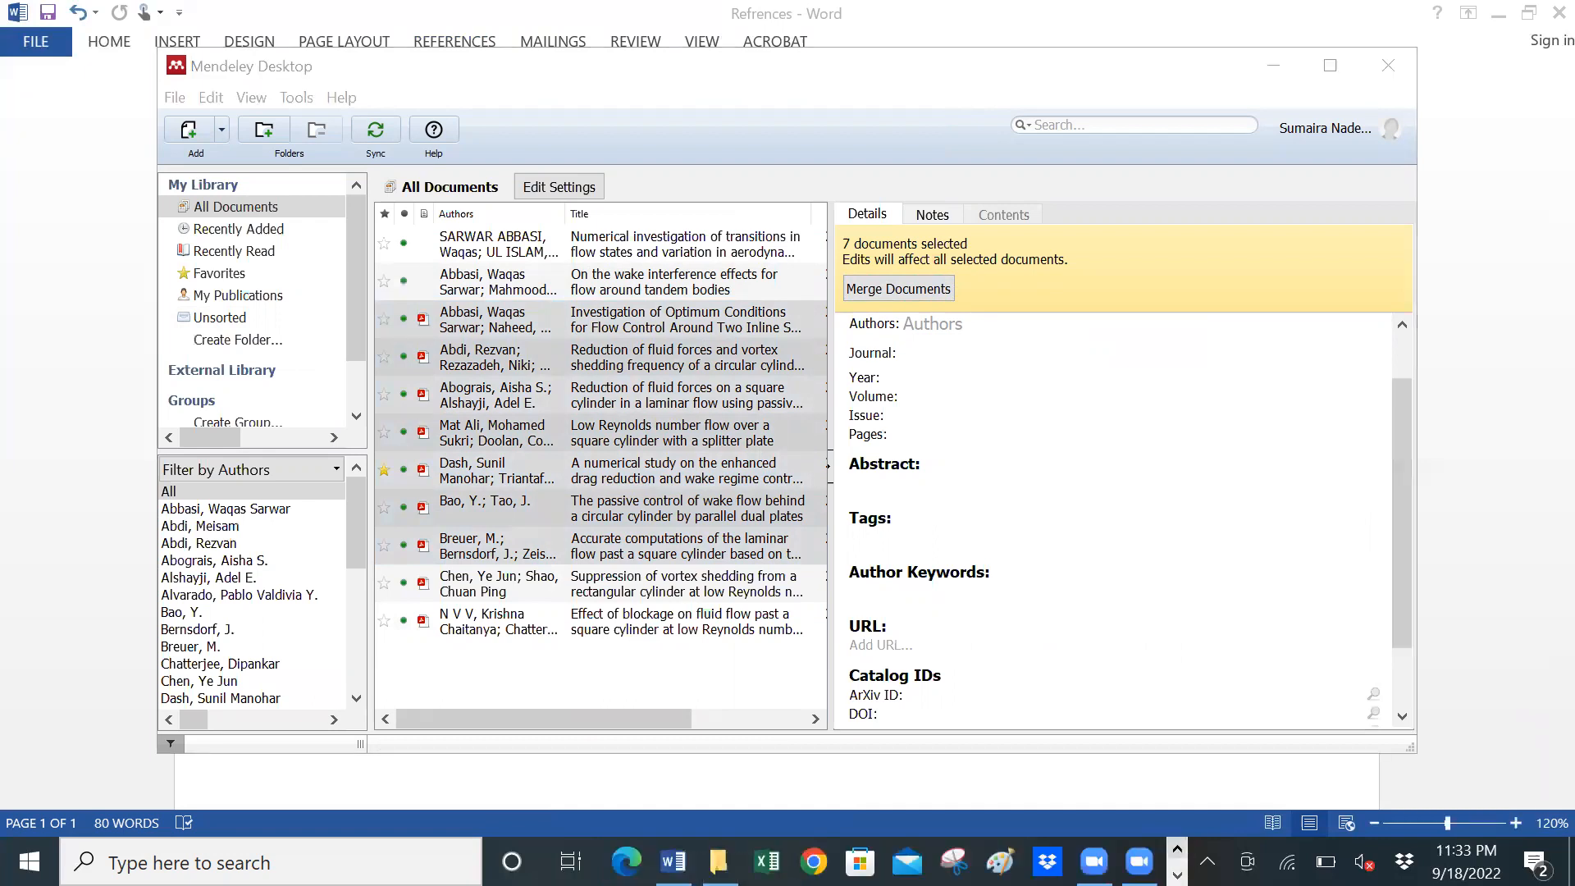
click(673, 861)
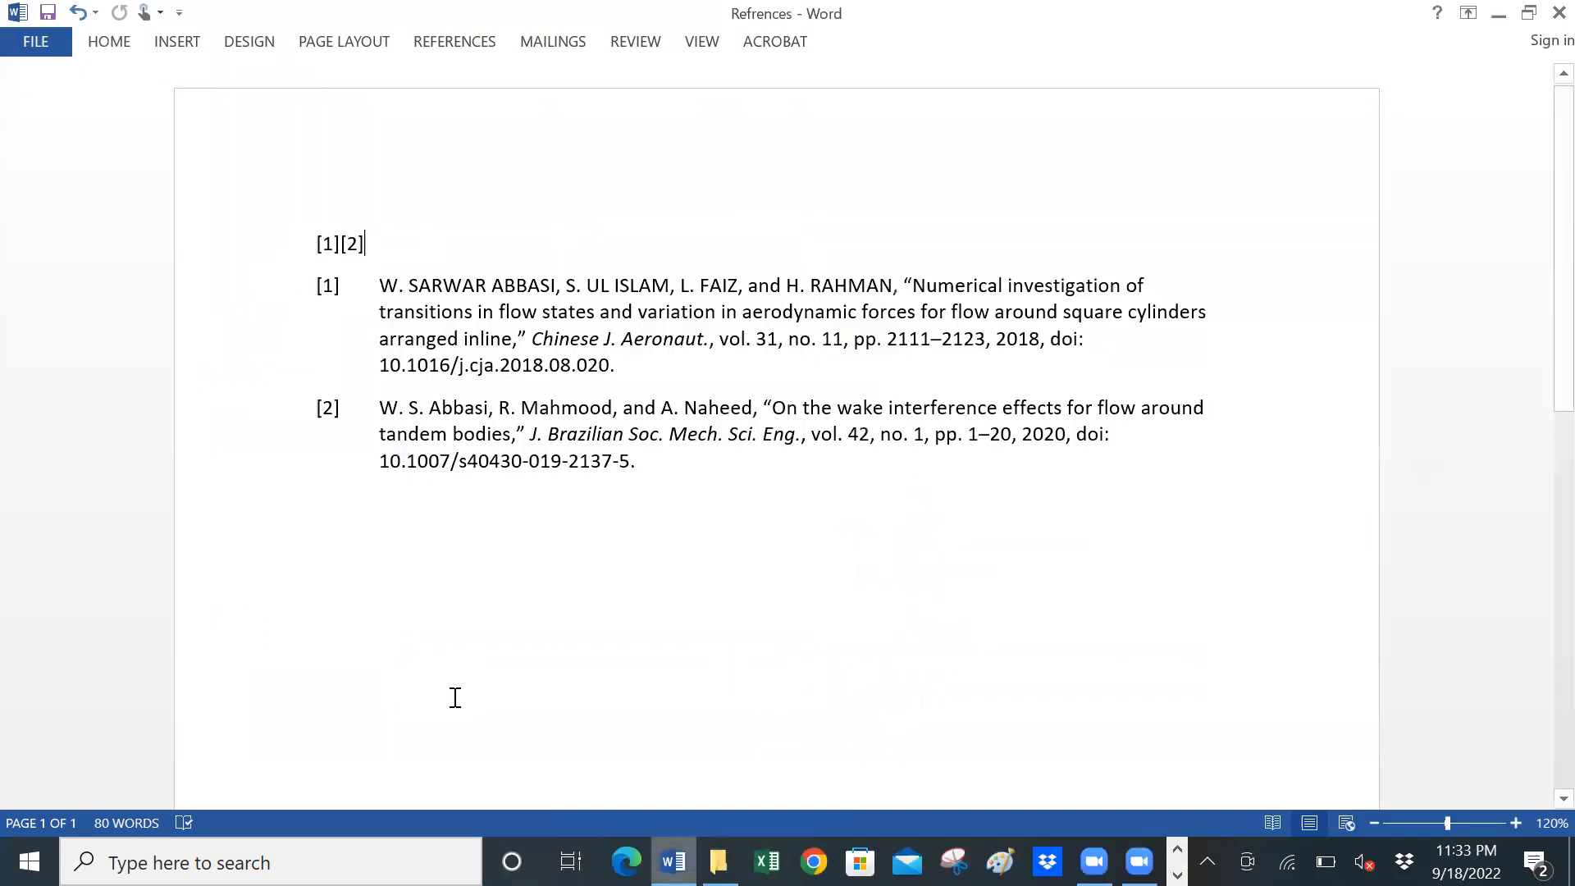
click(456, 42)
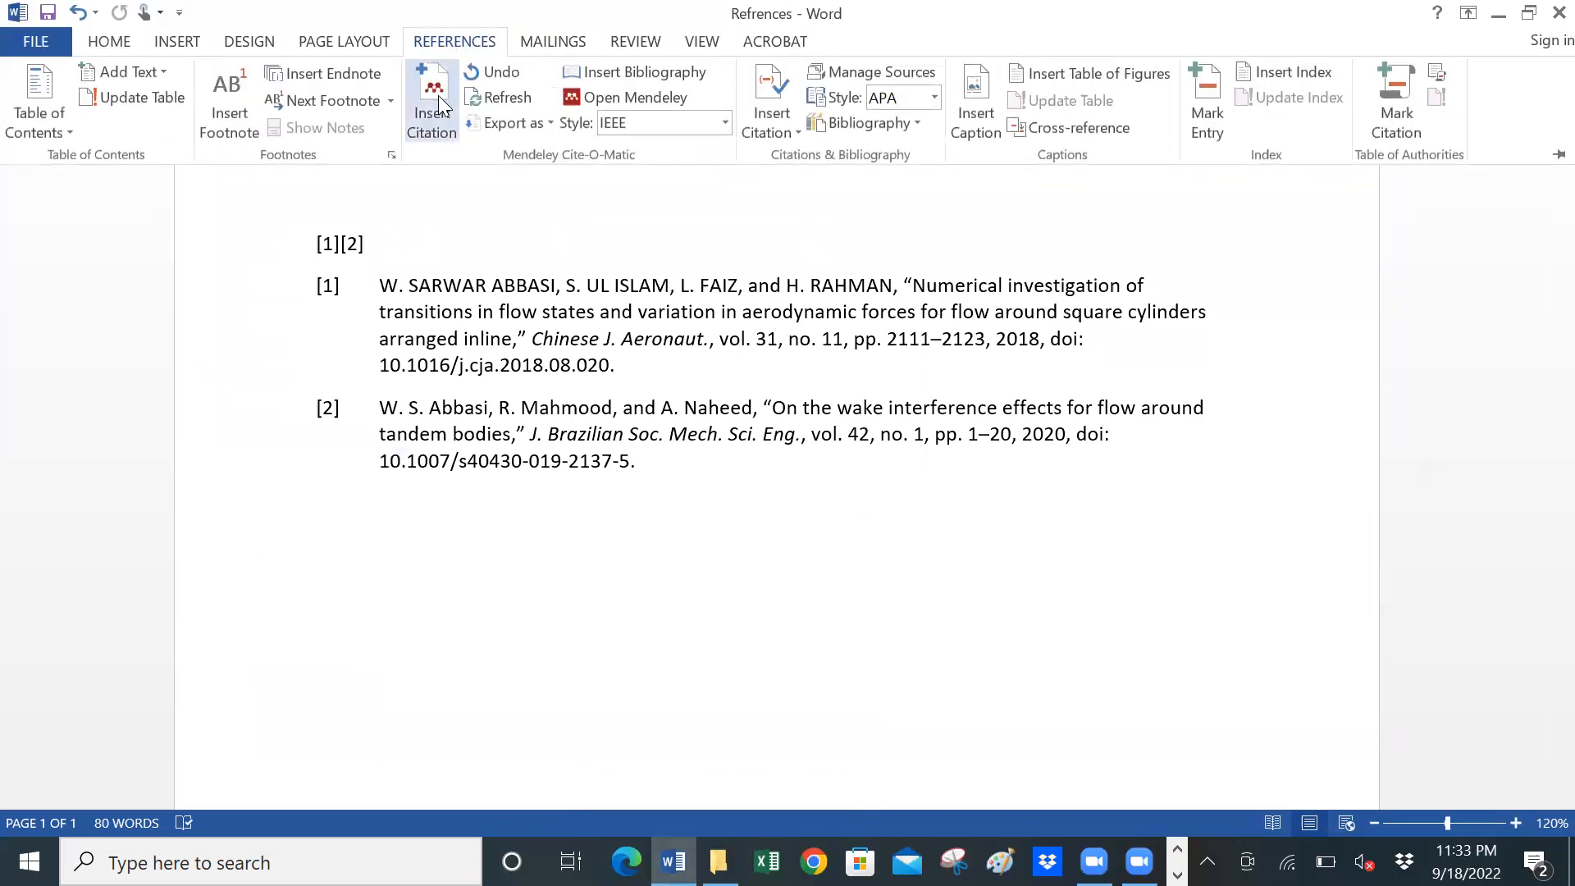
click(438, 95)
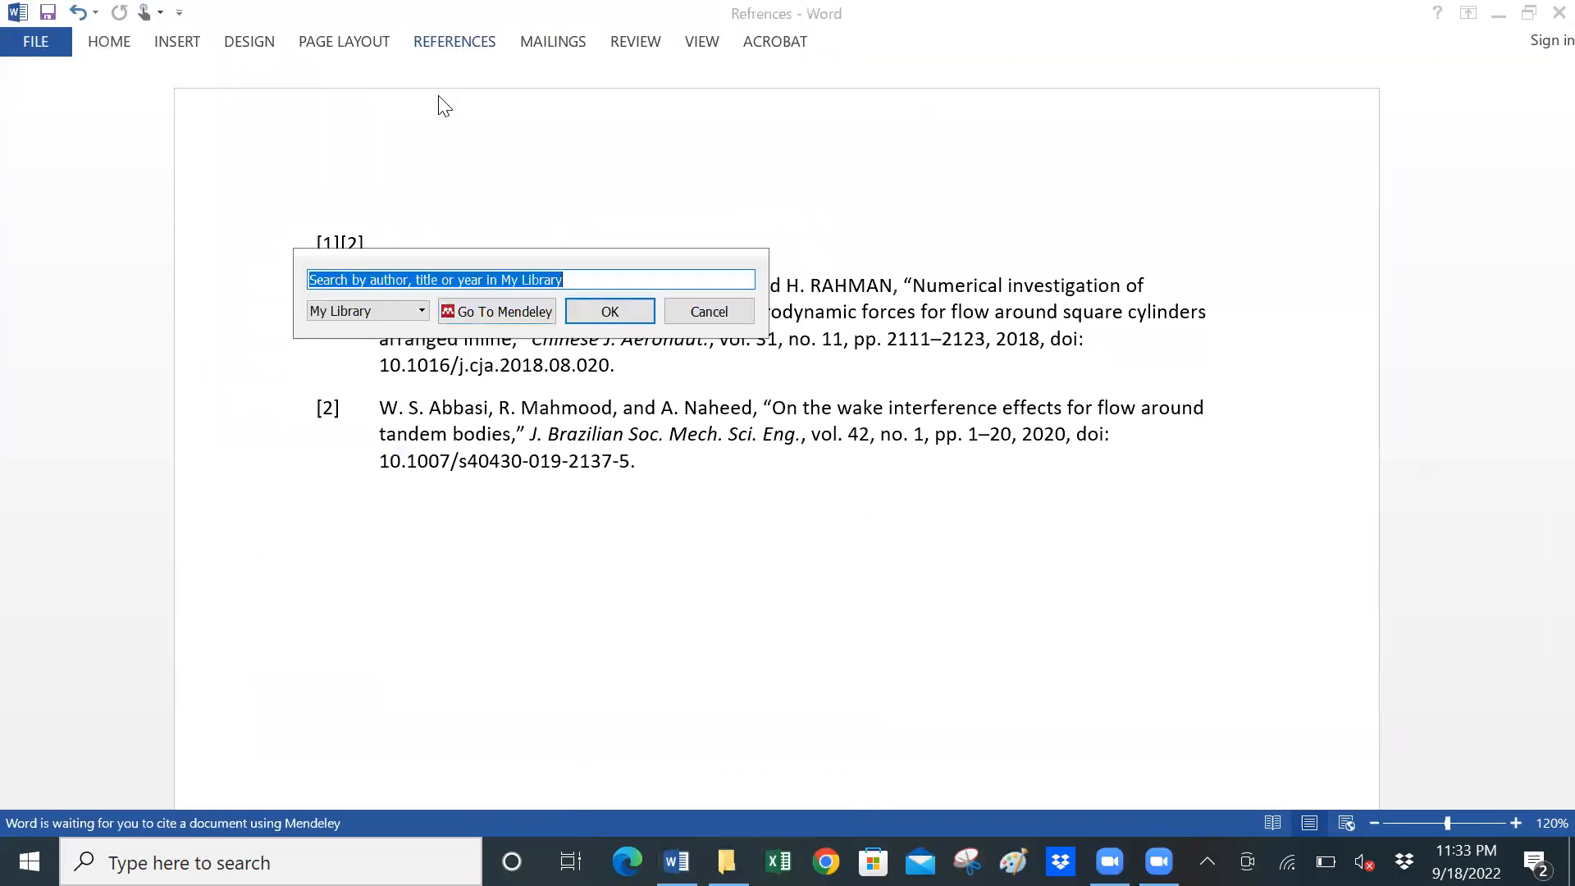
click(502, 312)
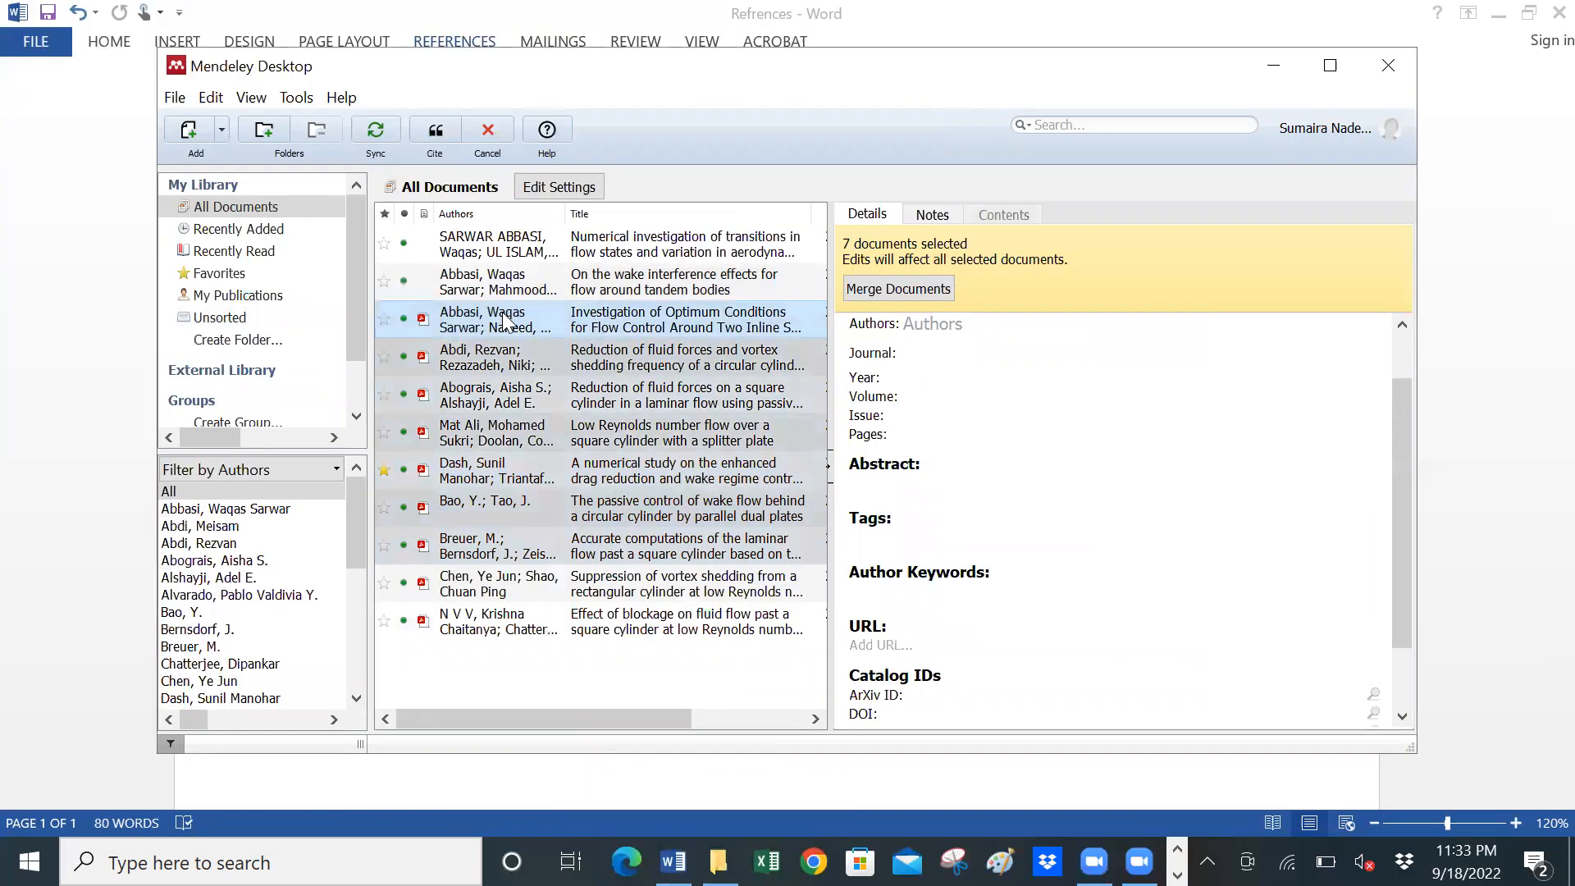
click(437, 130)
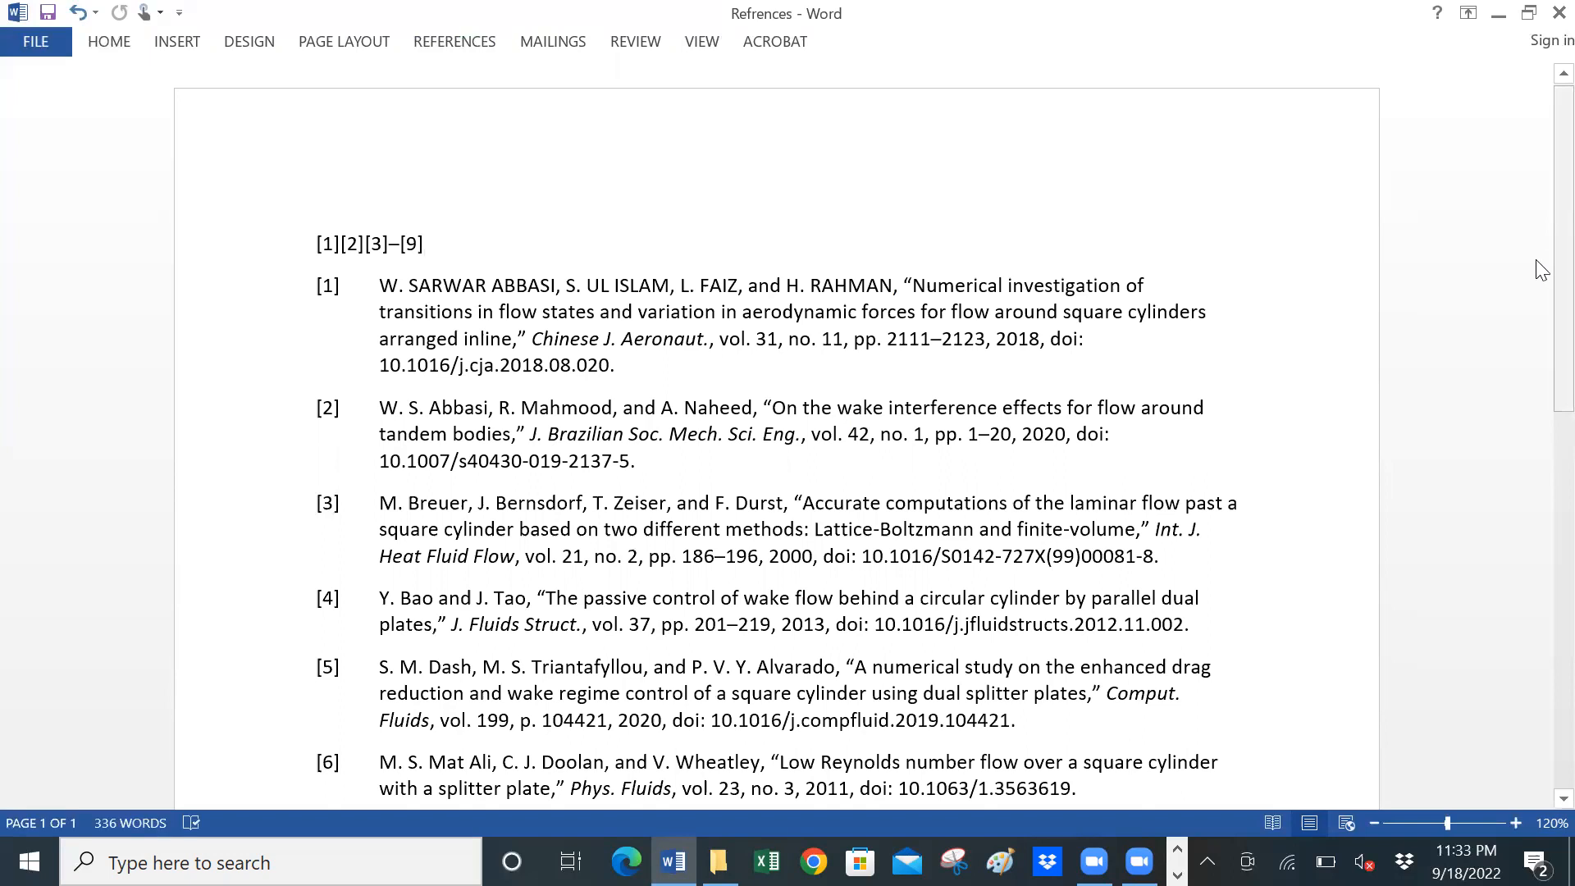
- Review the bibliography in the Refrences document from entry [1] through entry [9]
right_click(1543, 322)
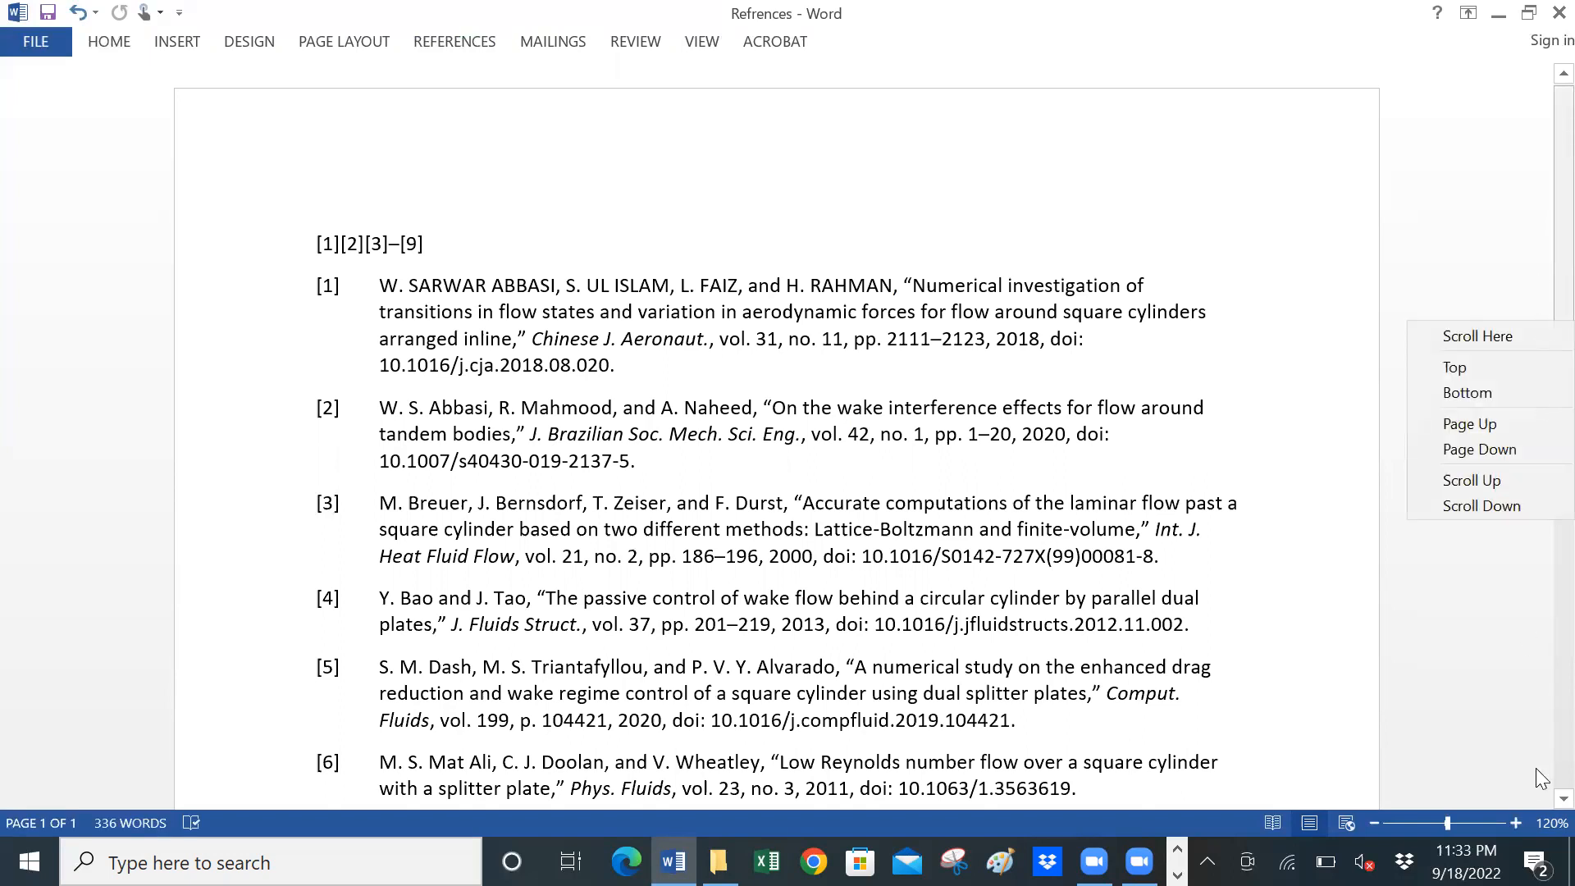
click(1562, 798)
click(1562, 798)
scroll(1539, 798, down, 3)
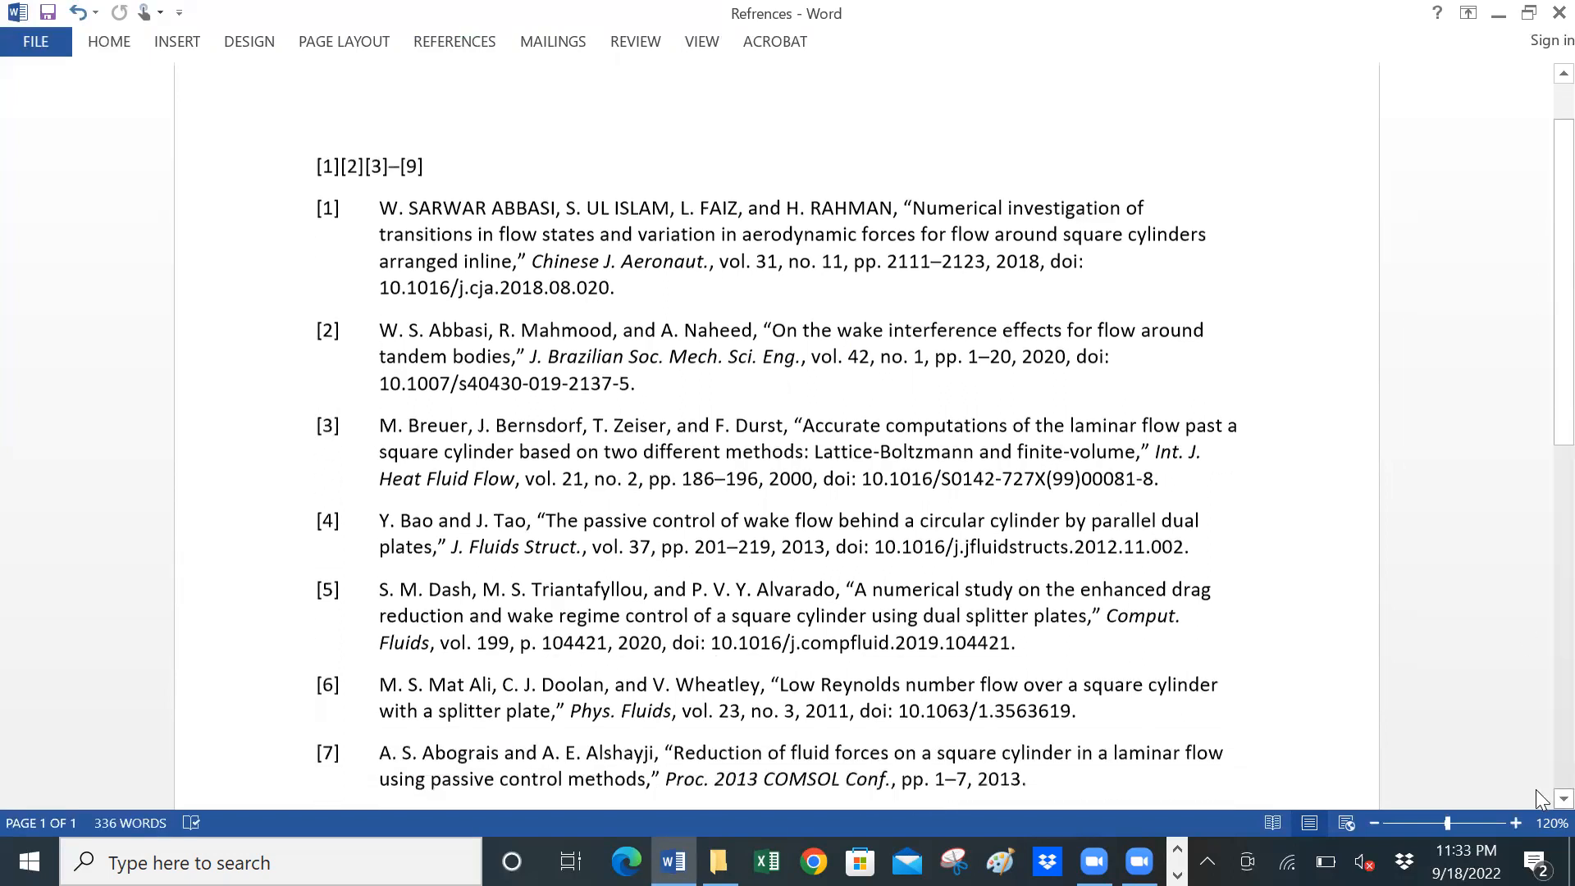
scroll(1539, 800, down, 3)
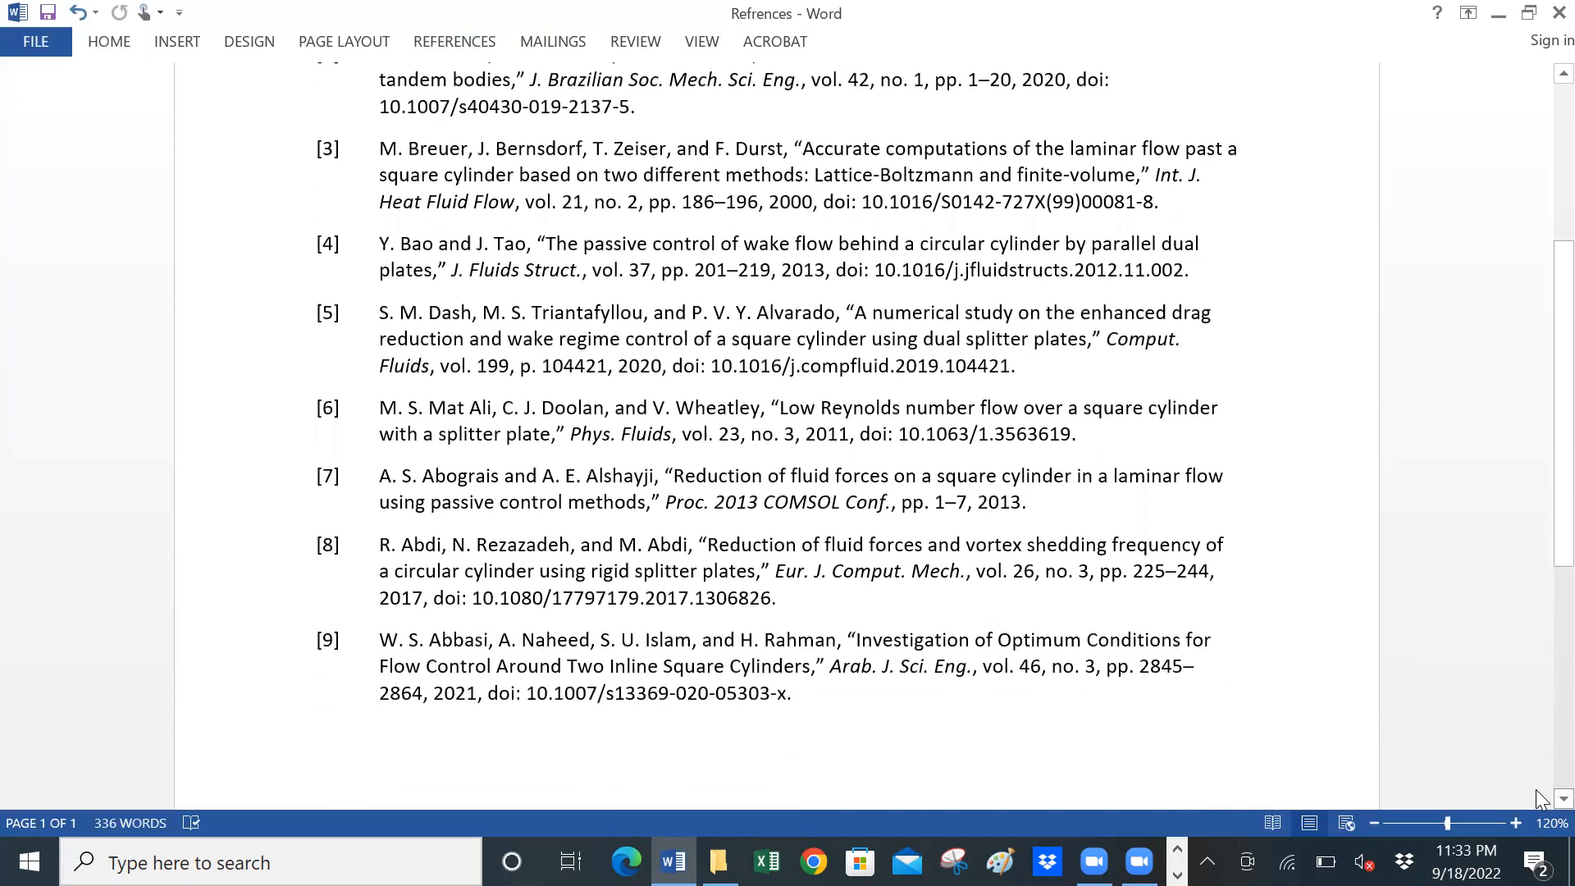
scroll(1539, 800, down, 1)
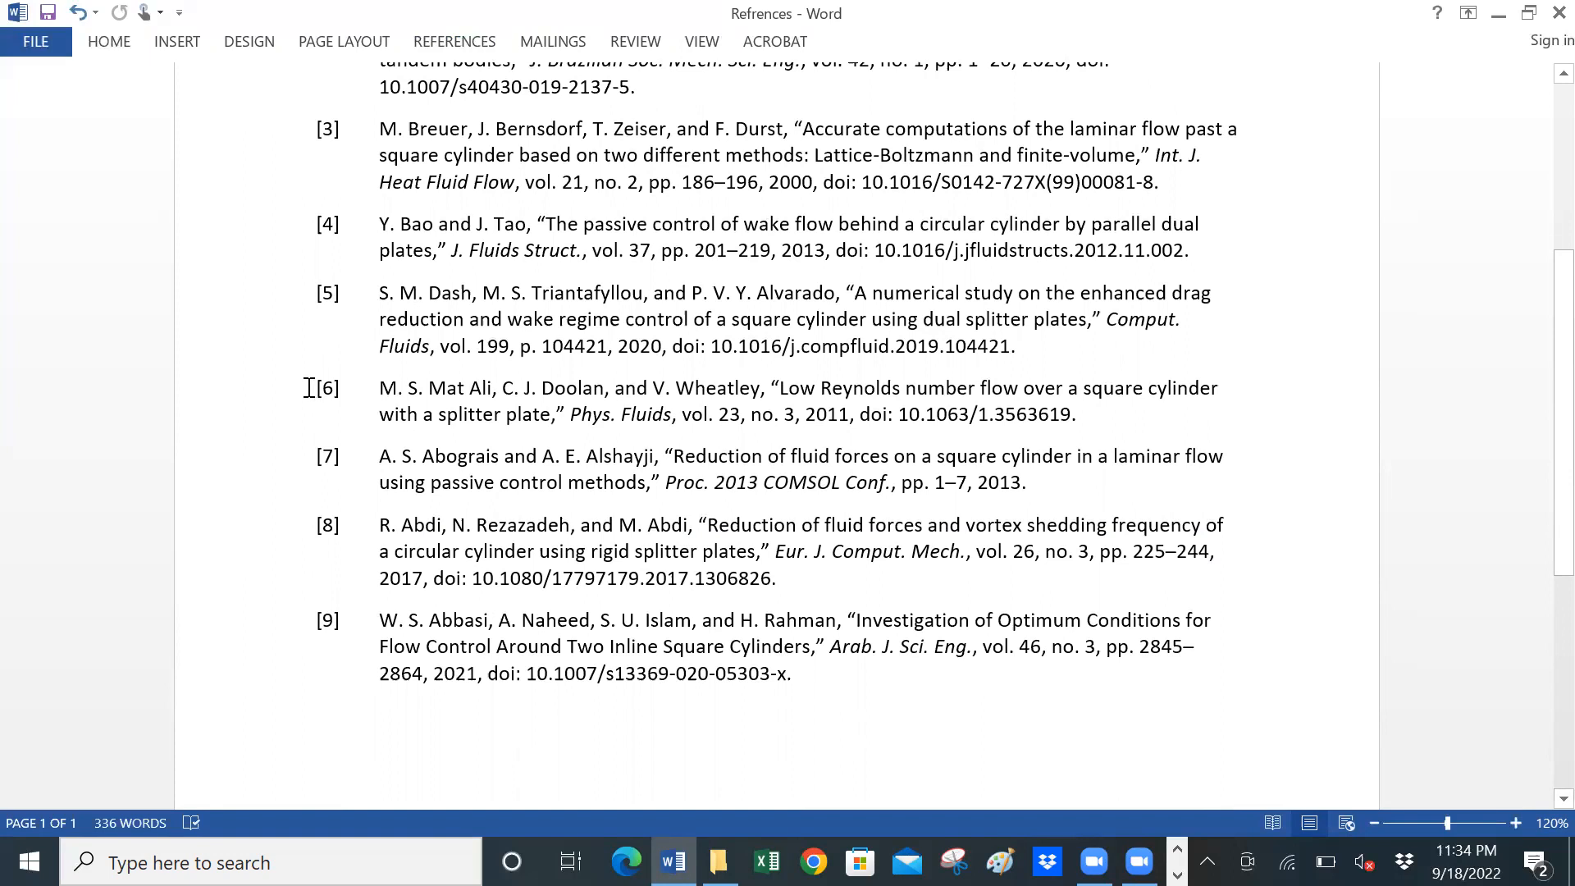
key(ctrl+a)
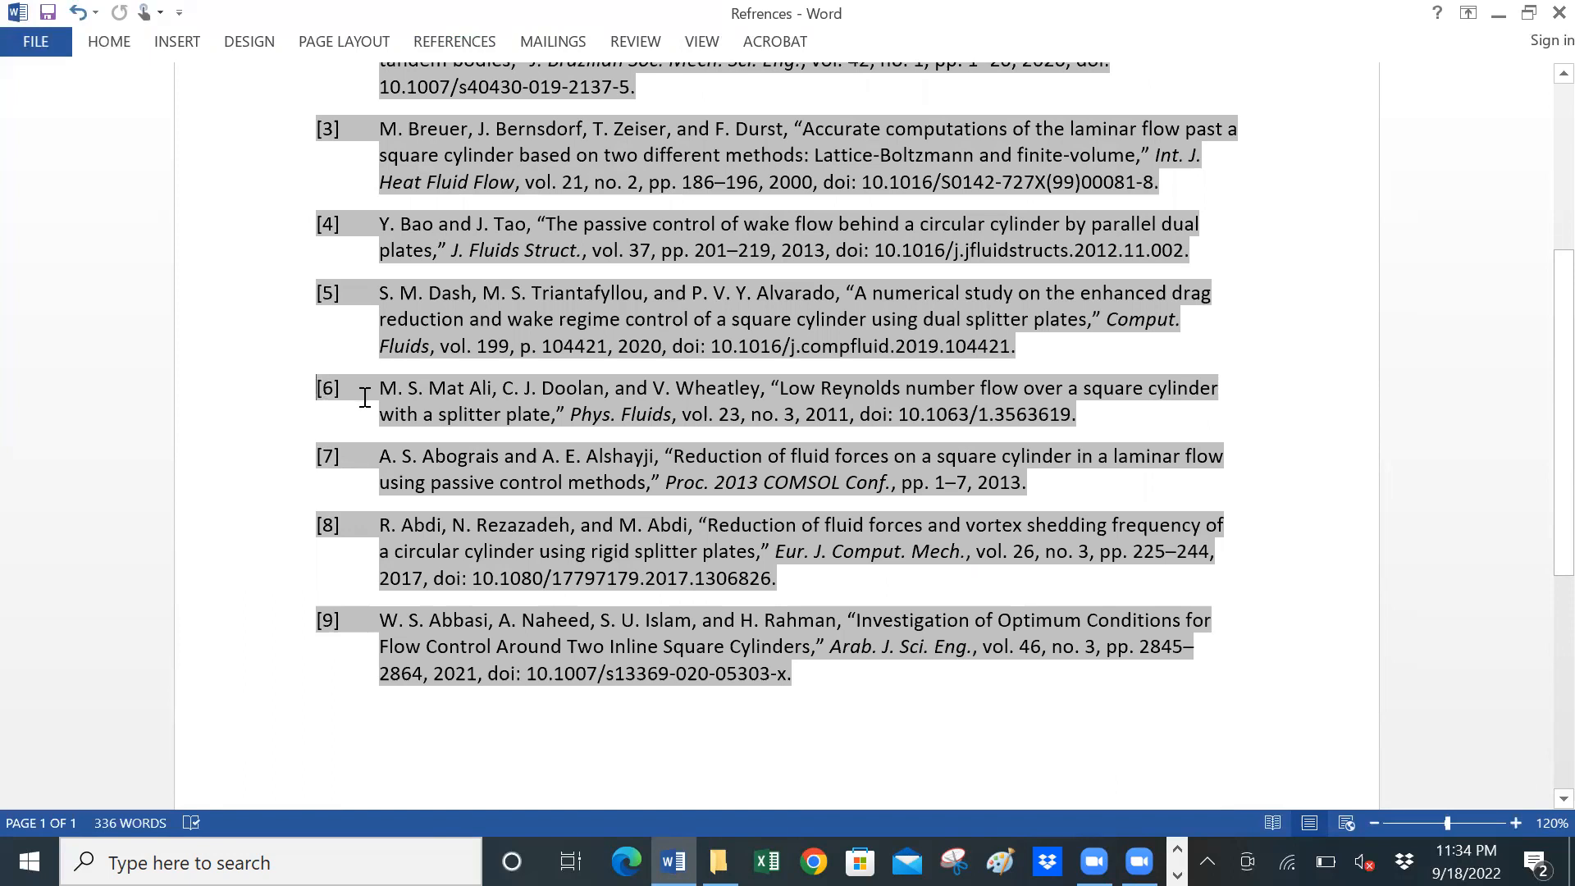
right_click(395, 406)
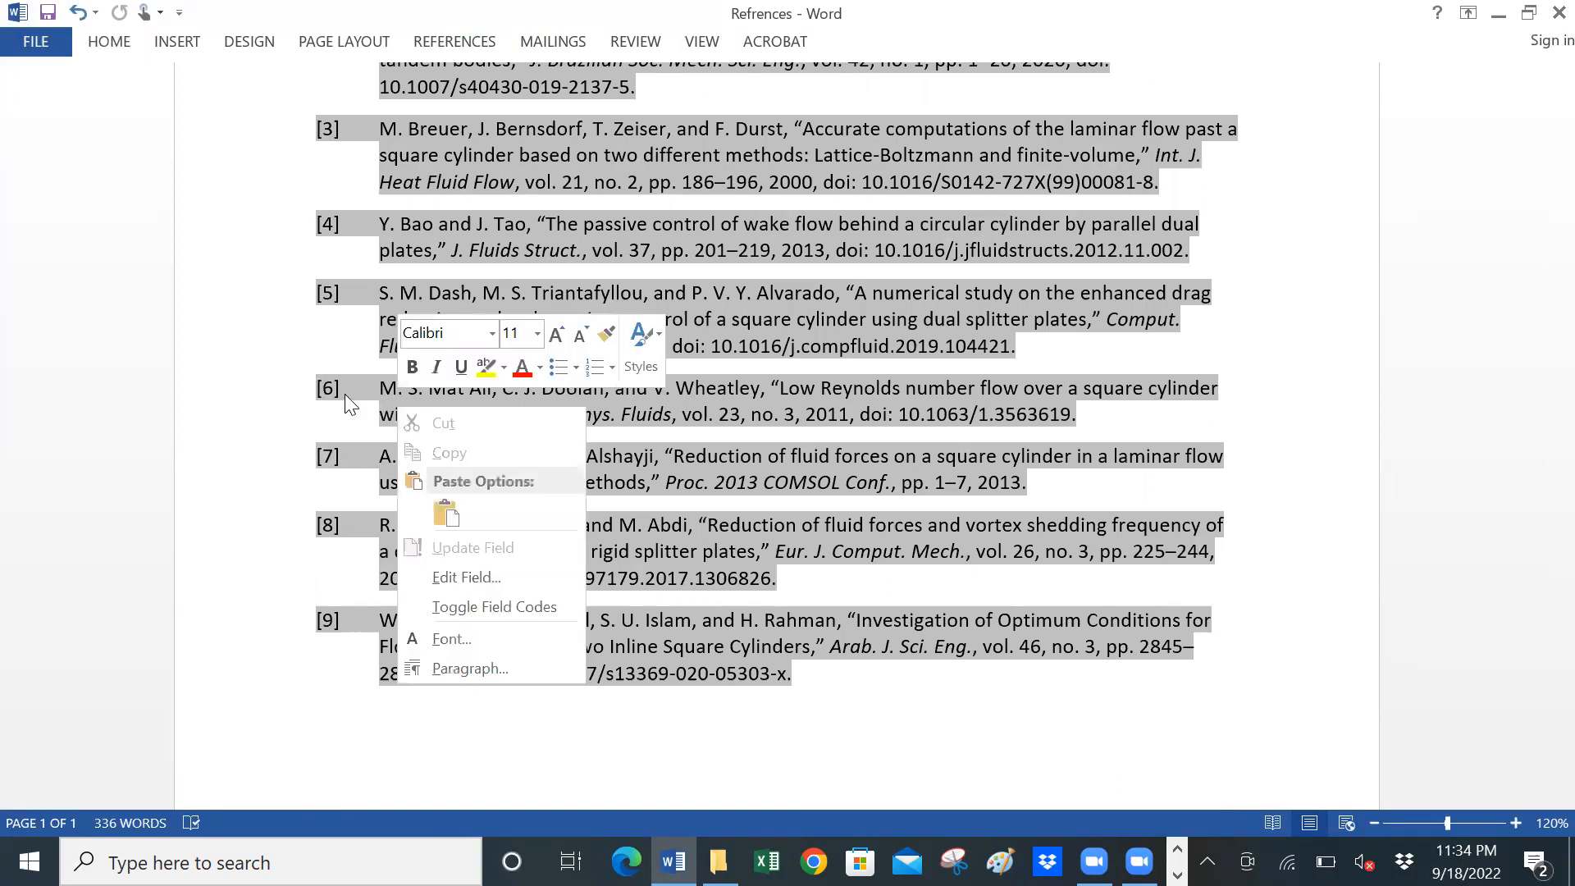
key(Escape)
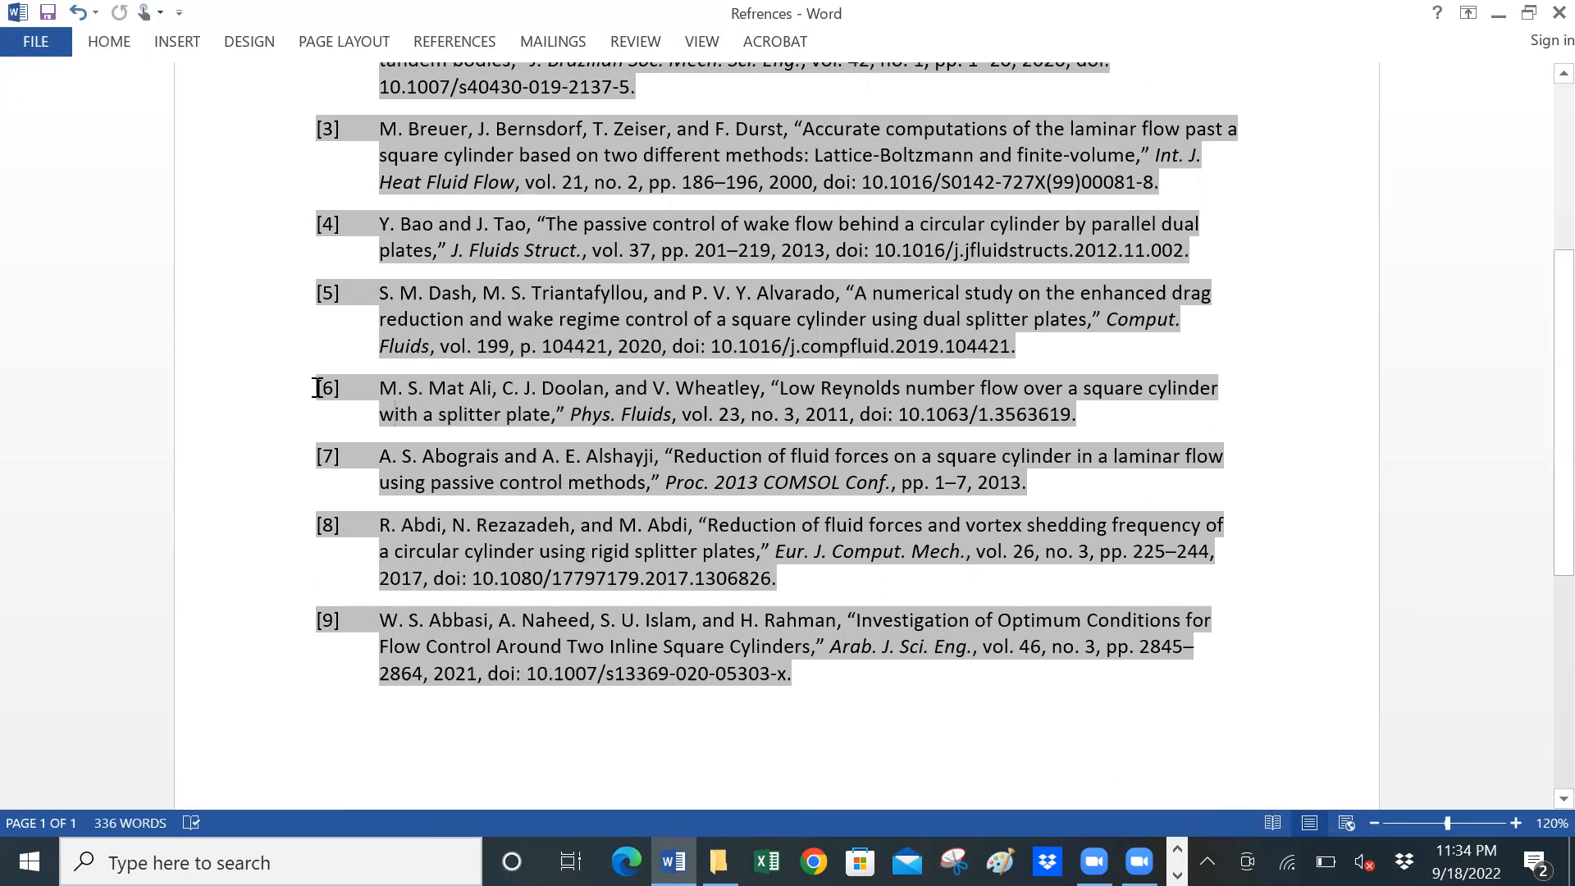
right_click(358, 404)
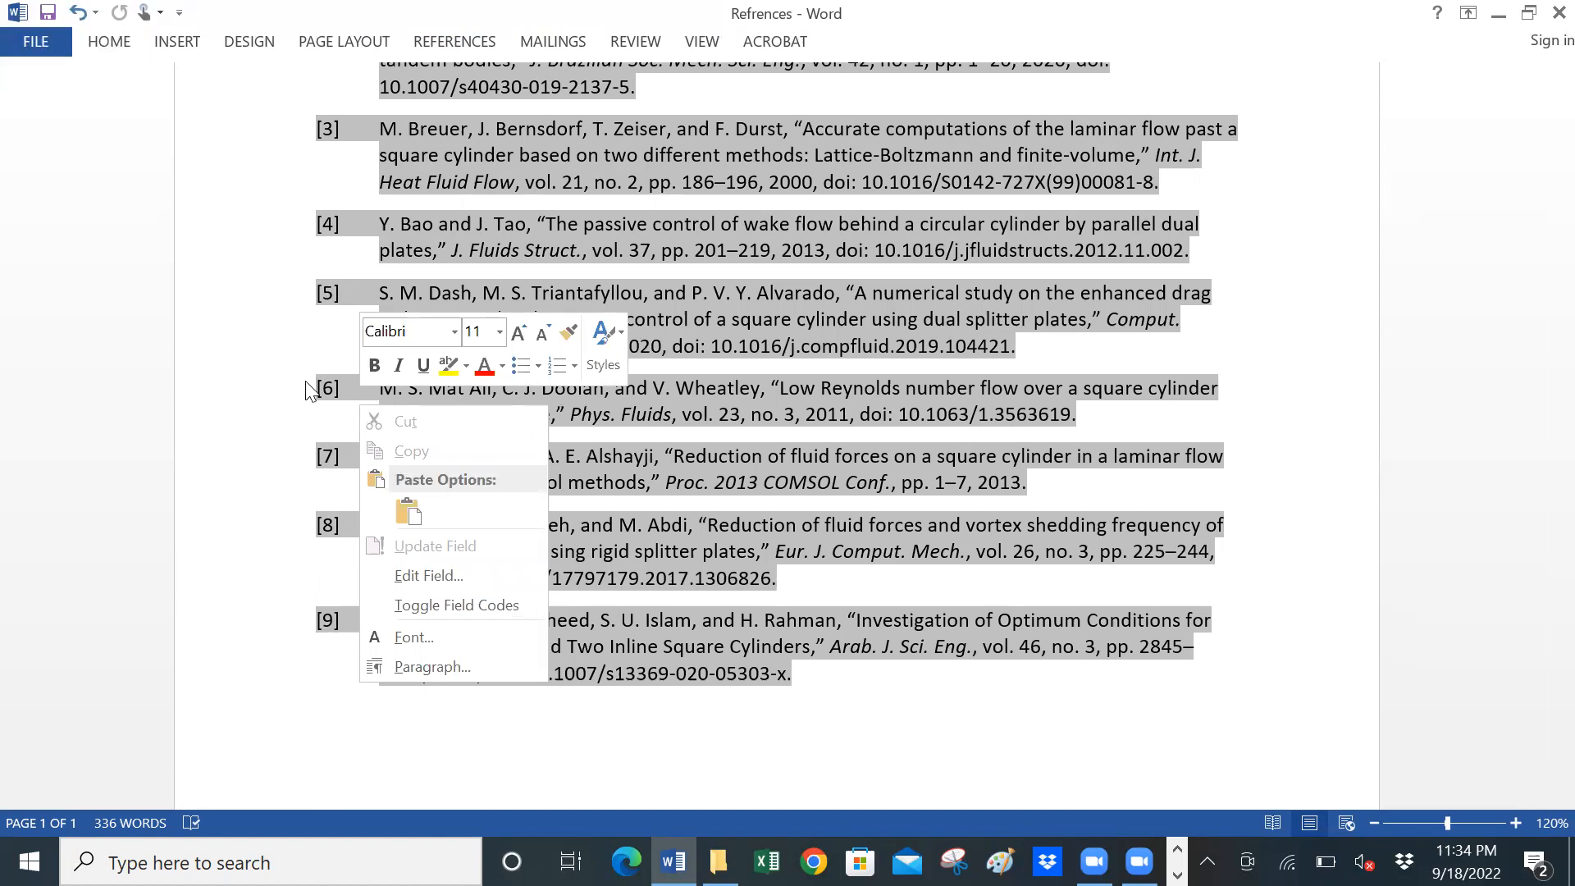
key(Escape)
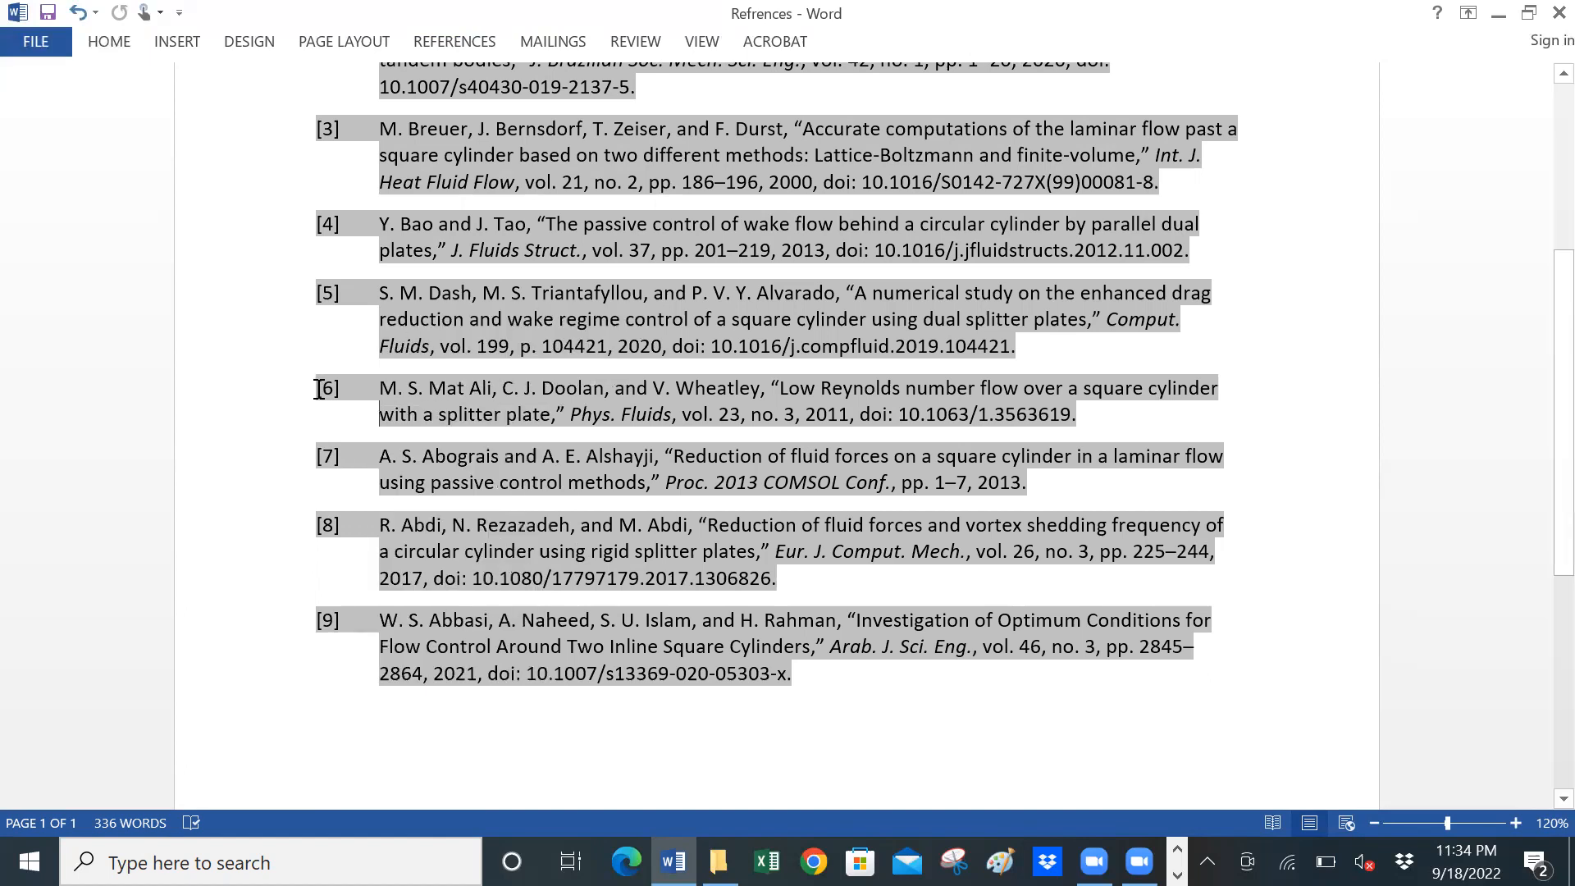
- Move bibliography entry [6], on low Reynolds number flow over a square cylinder with a splitter plate, to a new line after entry [9]
drag(318, 389, 1078, 413)
key(ctrl+c)
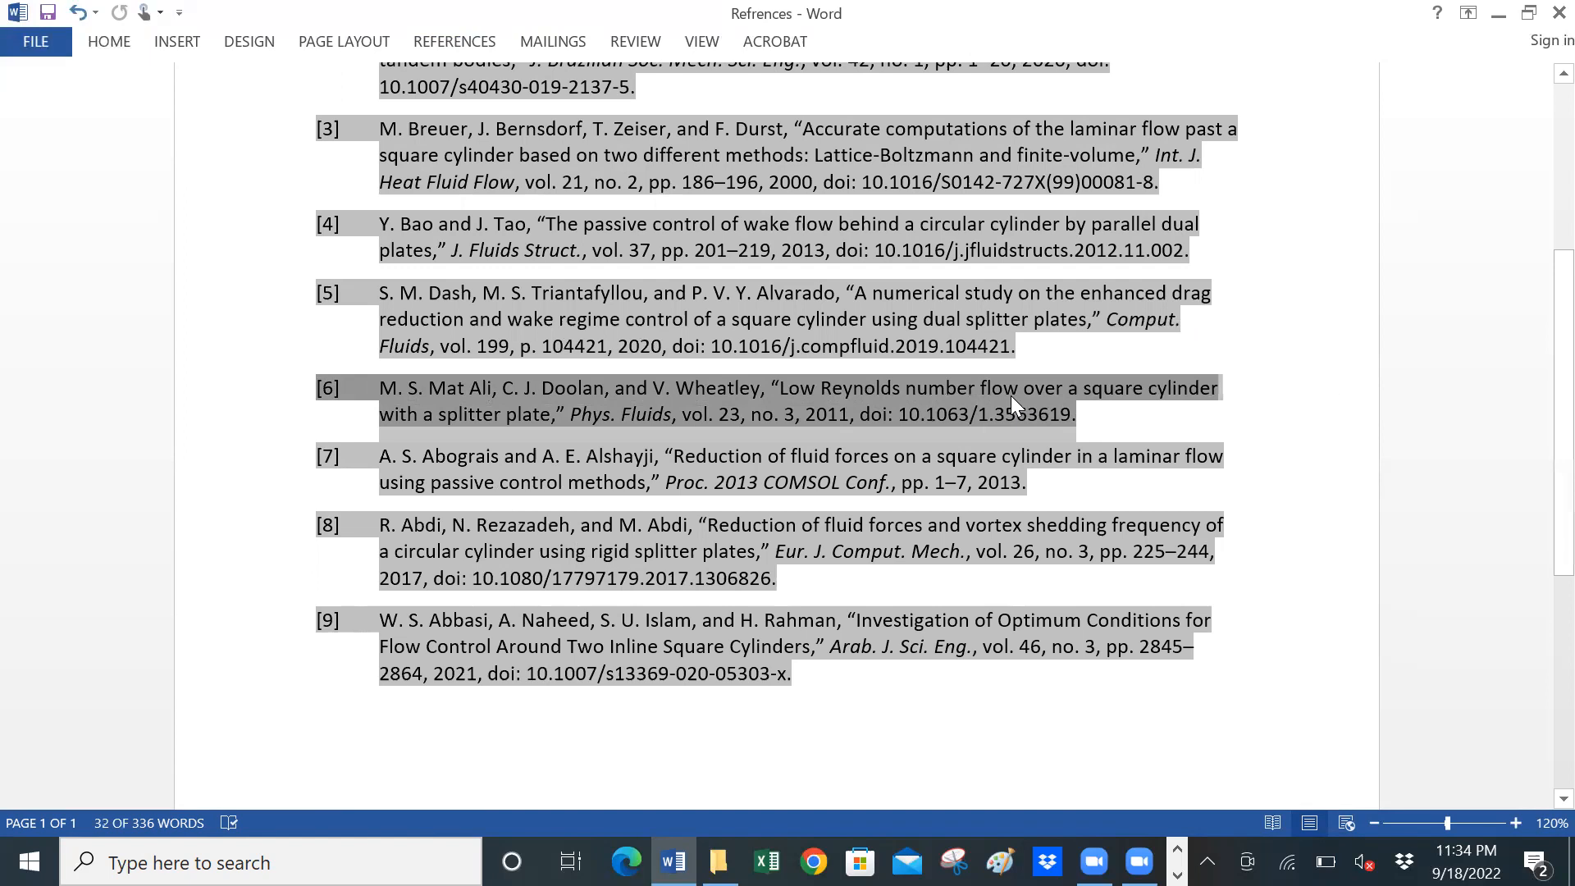
right_click(1010, 395)
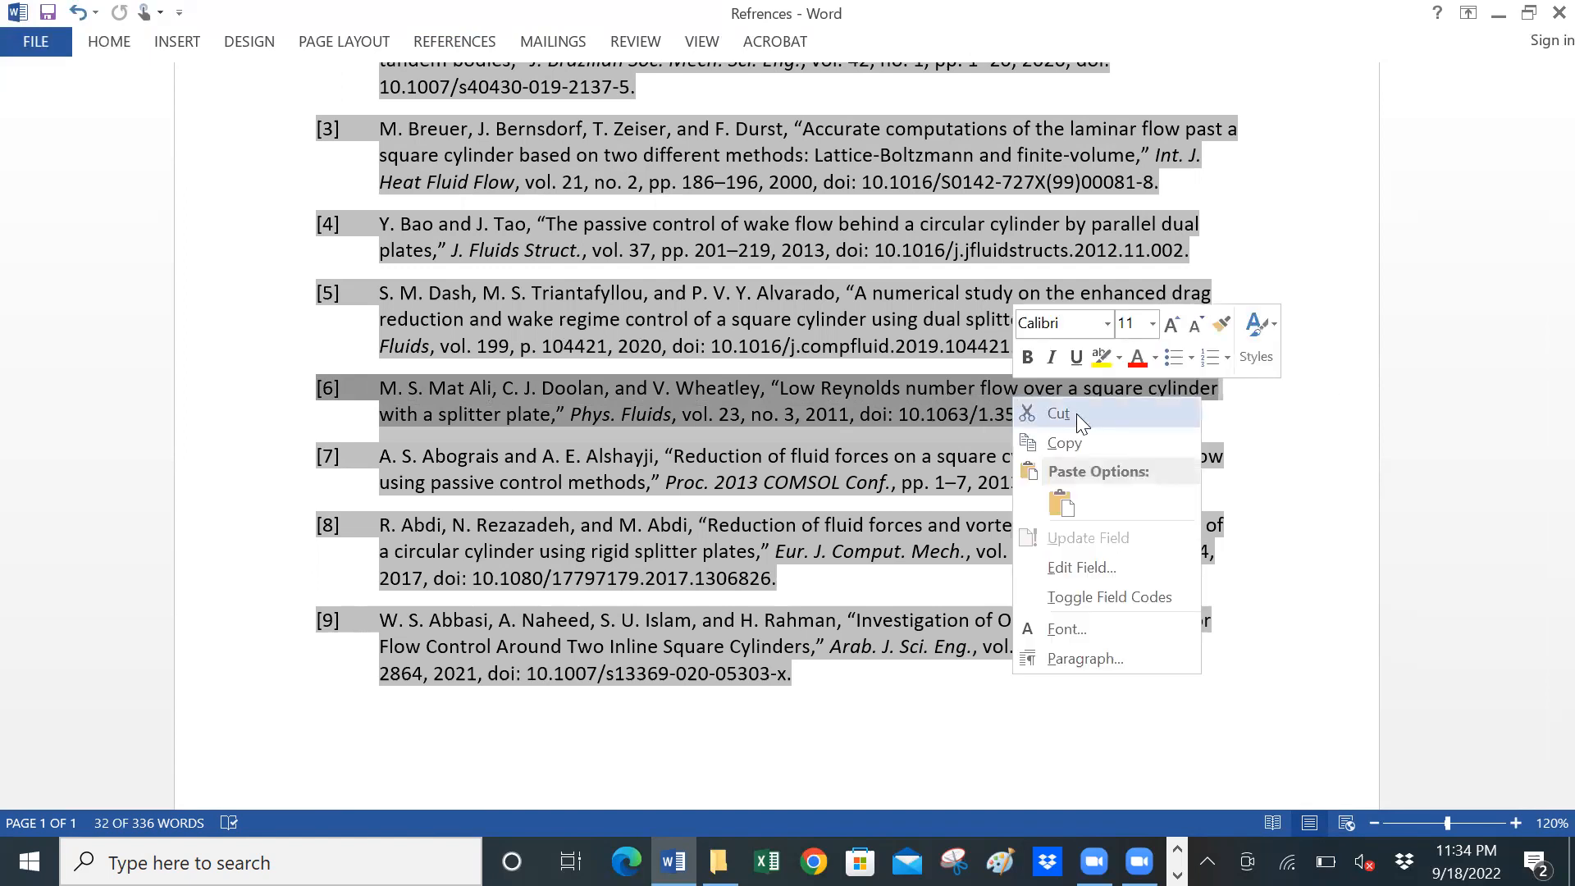
click(1058, 414)
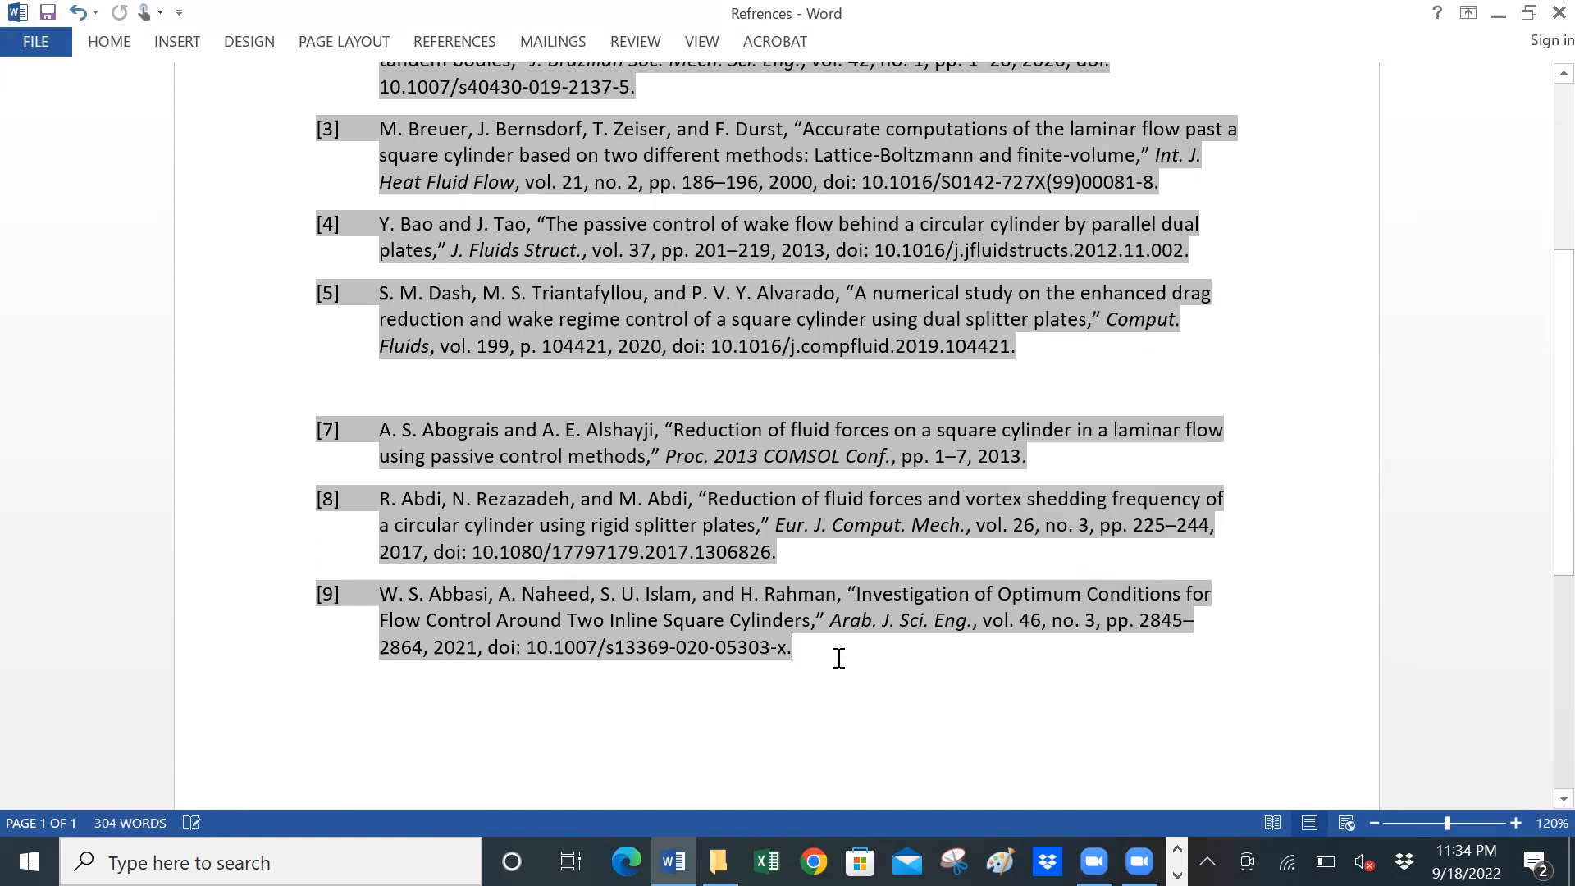
key(Return)
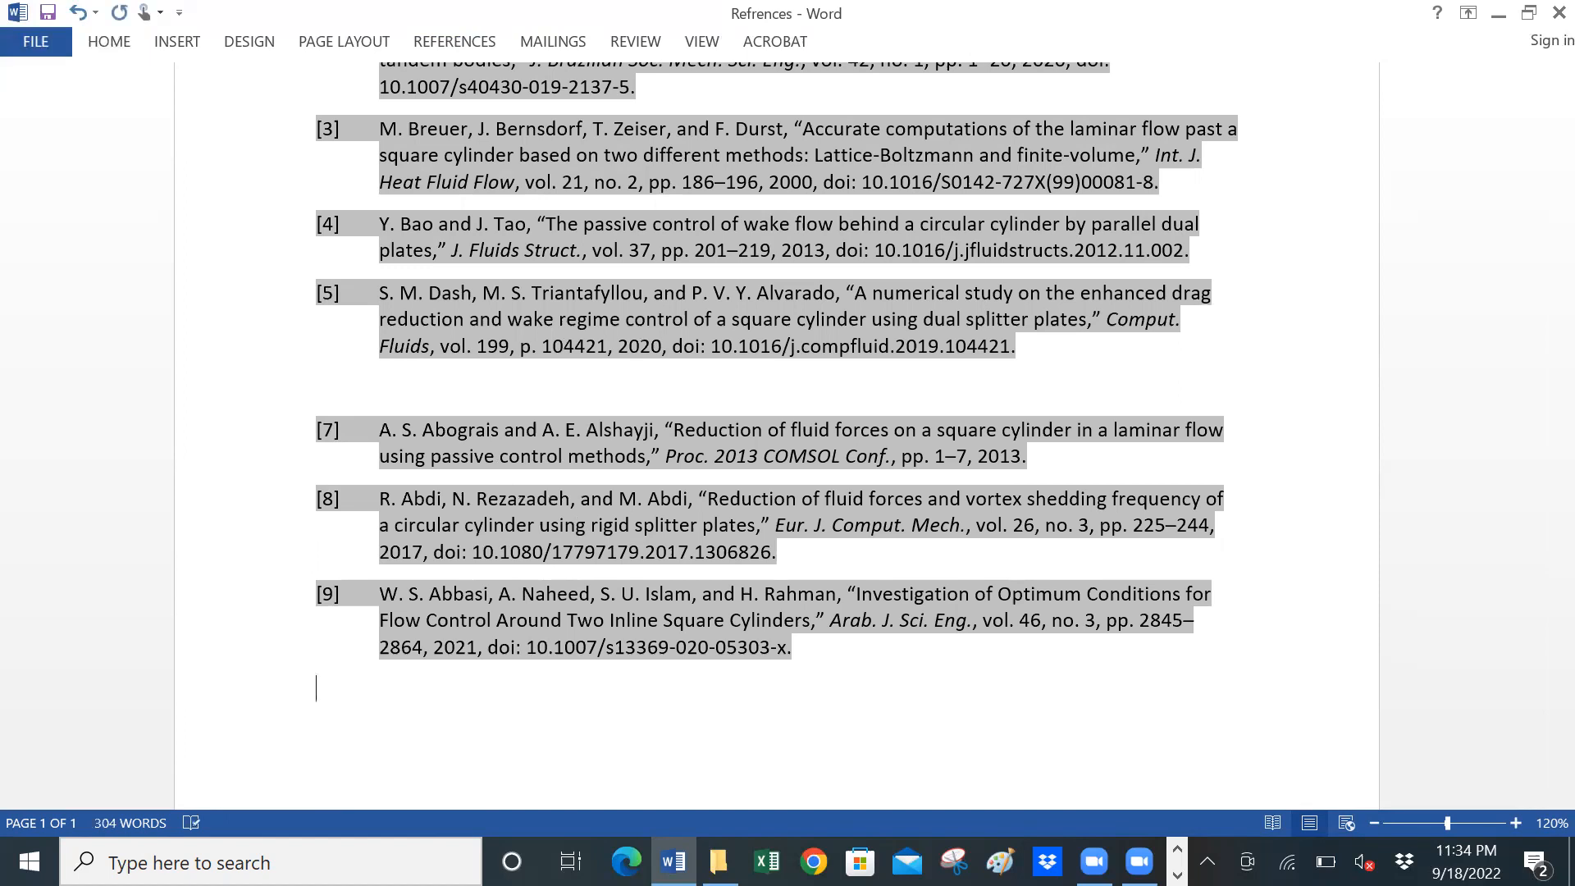
key(ctrl+v)
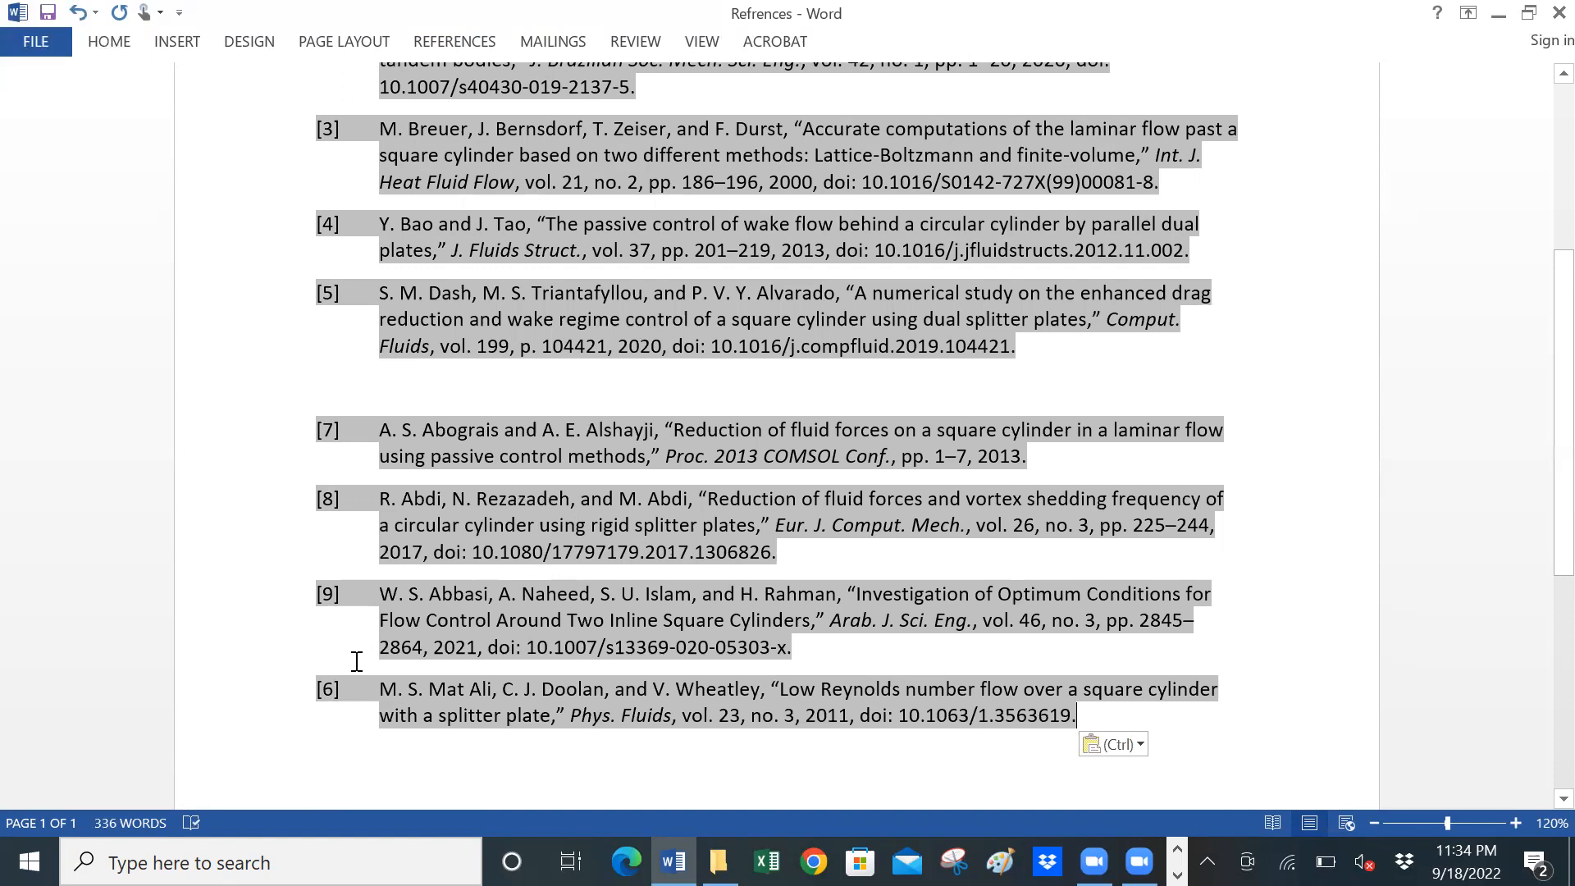
- Renumber the moved splitter plate entry at the end of the bibliography as [9]
click(331, 692)
key(BackSpace)
text(9)
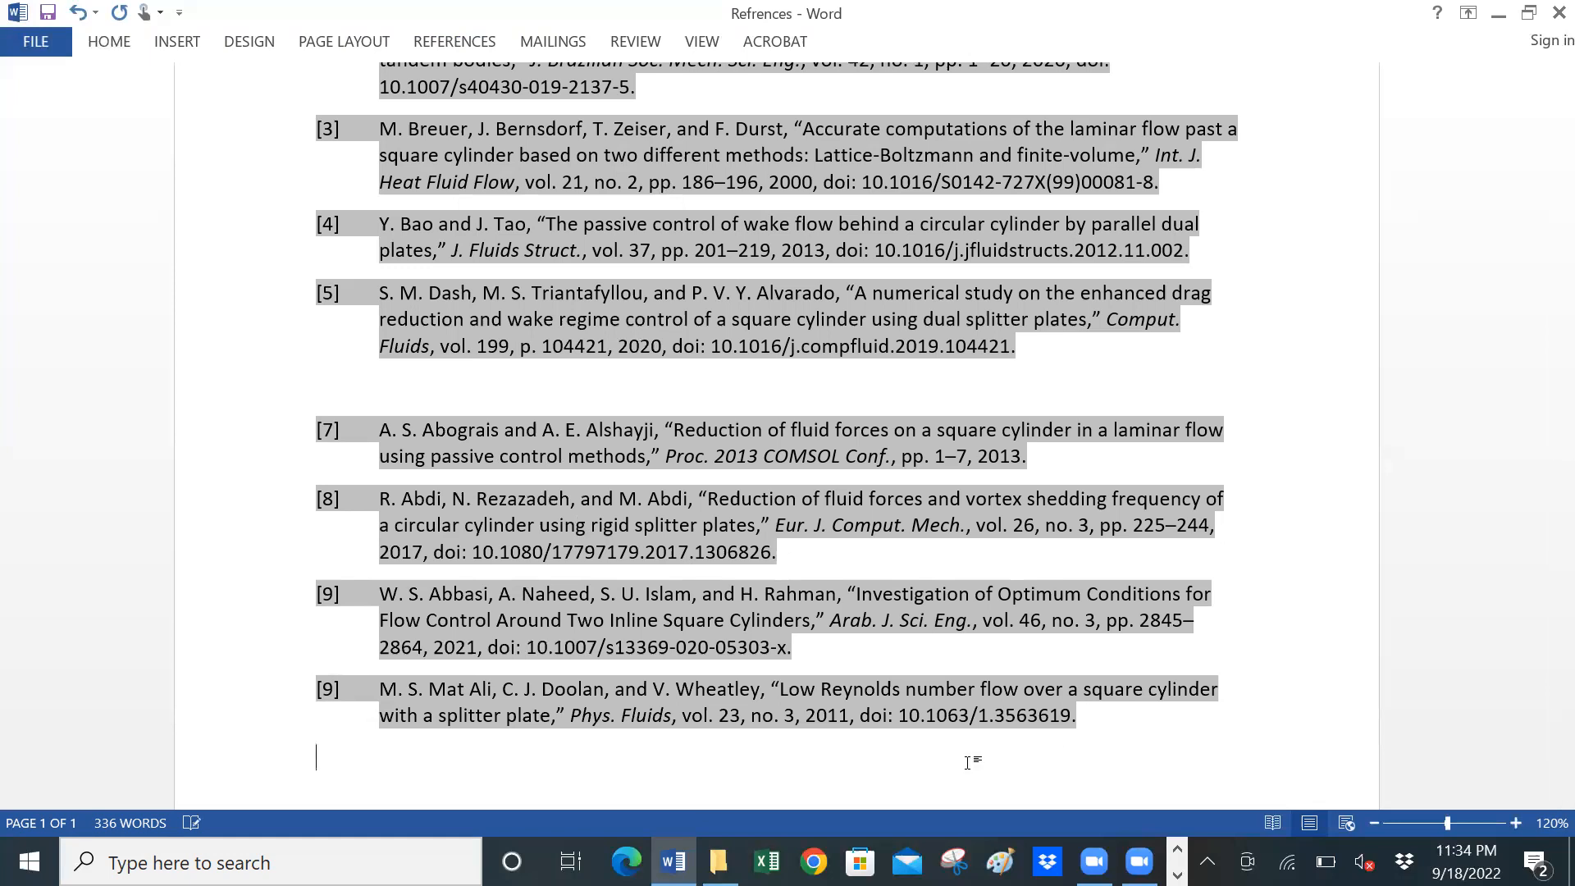
click(916, 430)
triple_click(1134, 339)
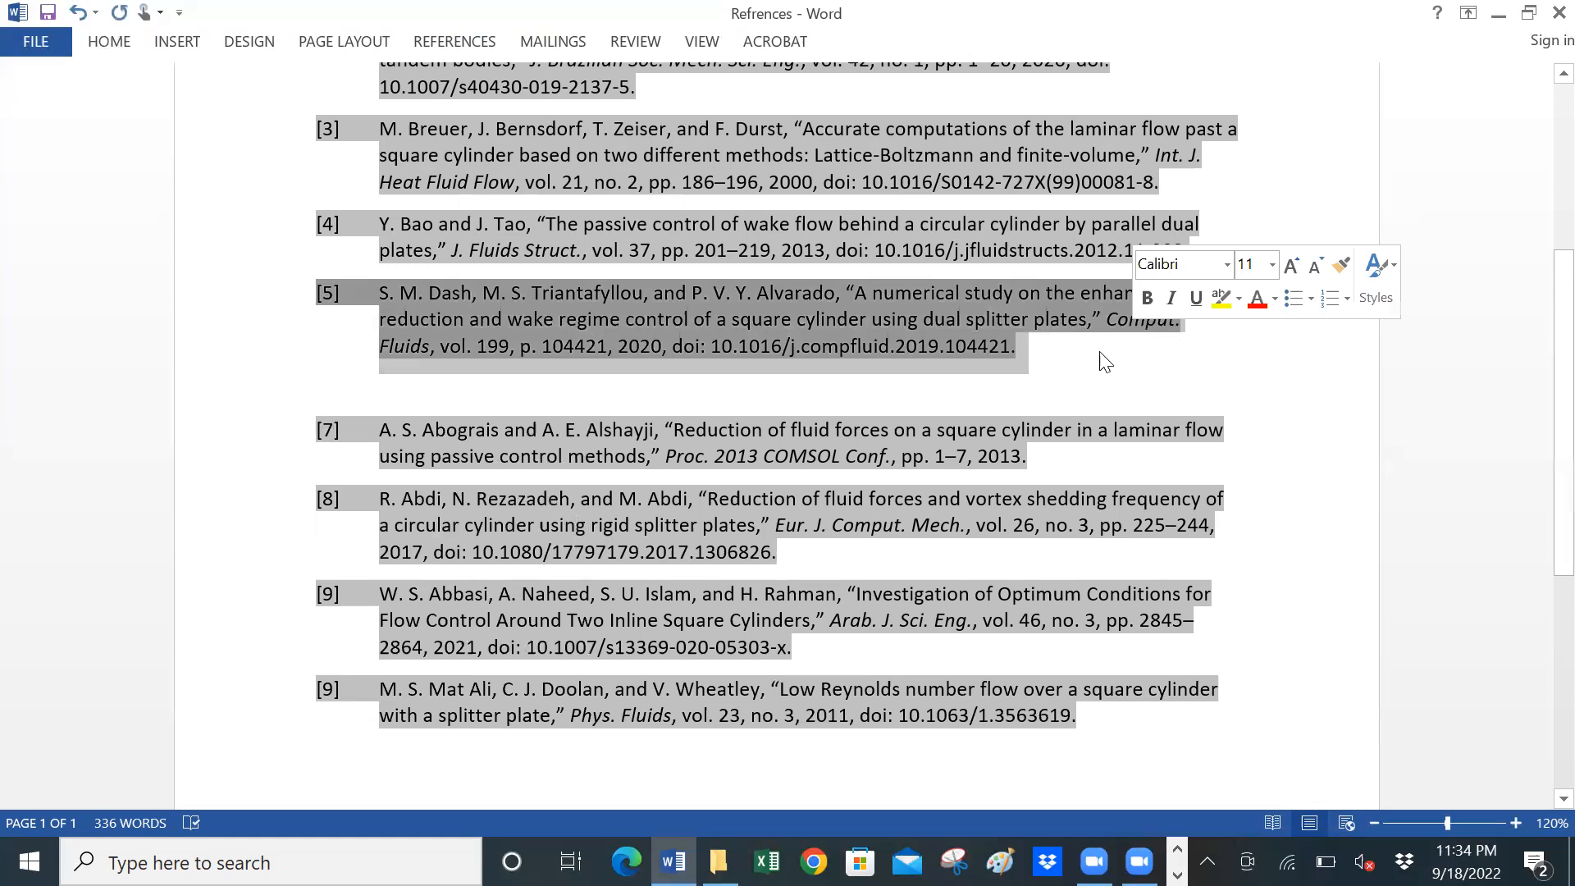
click(1069, 364)
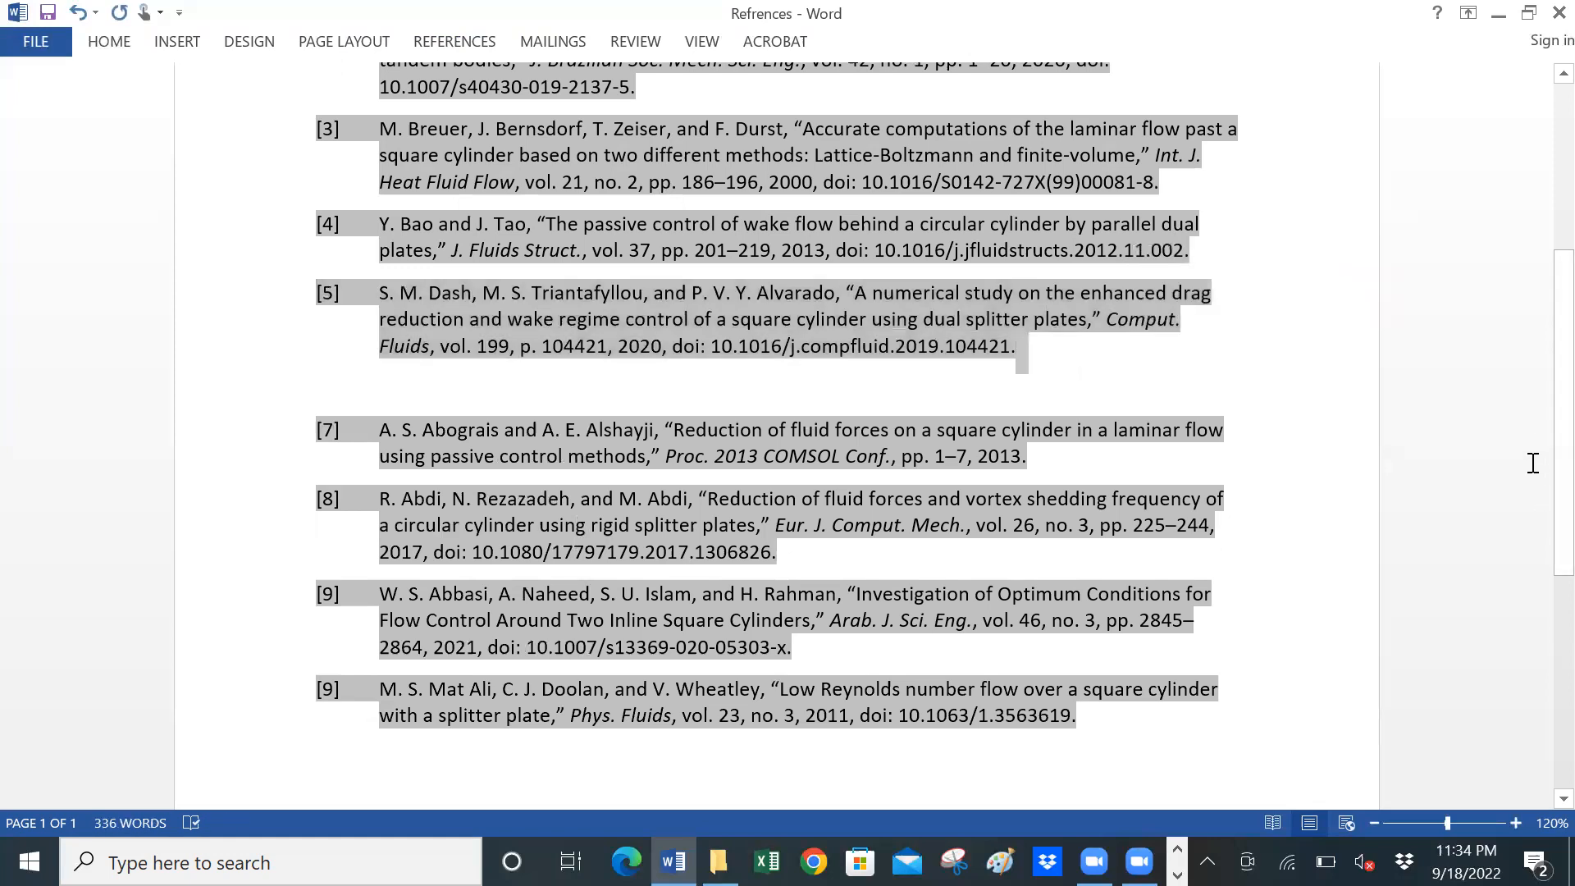
scroll(1538, 361, up, 1)
scroll(1537, 361, up, 2)
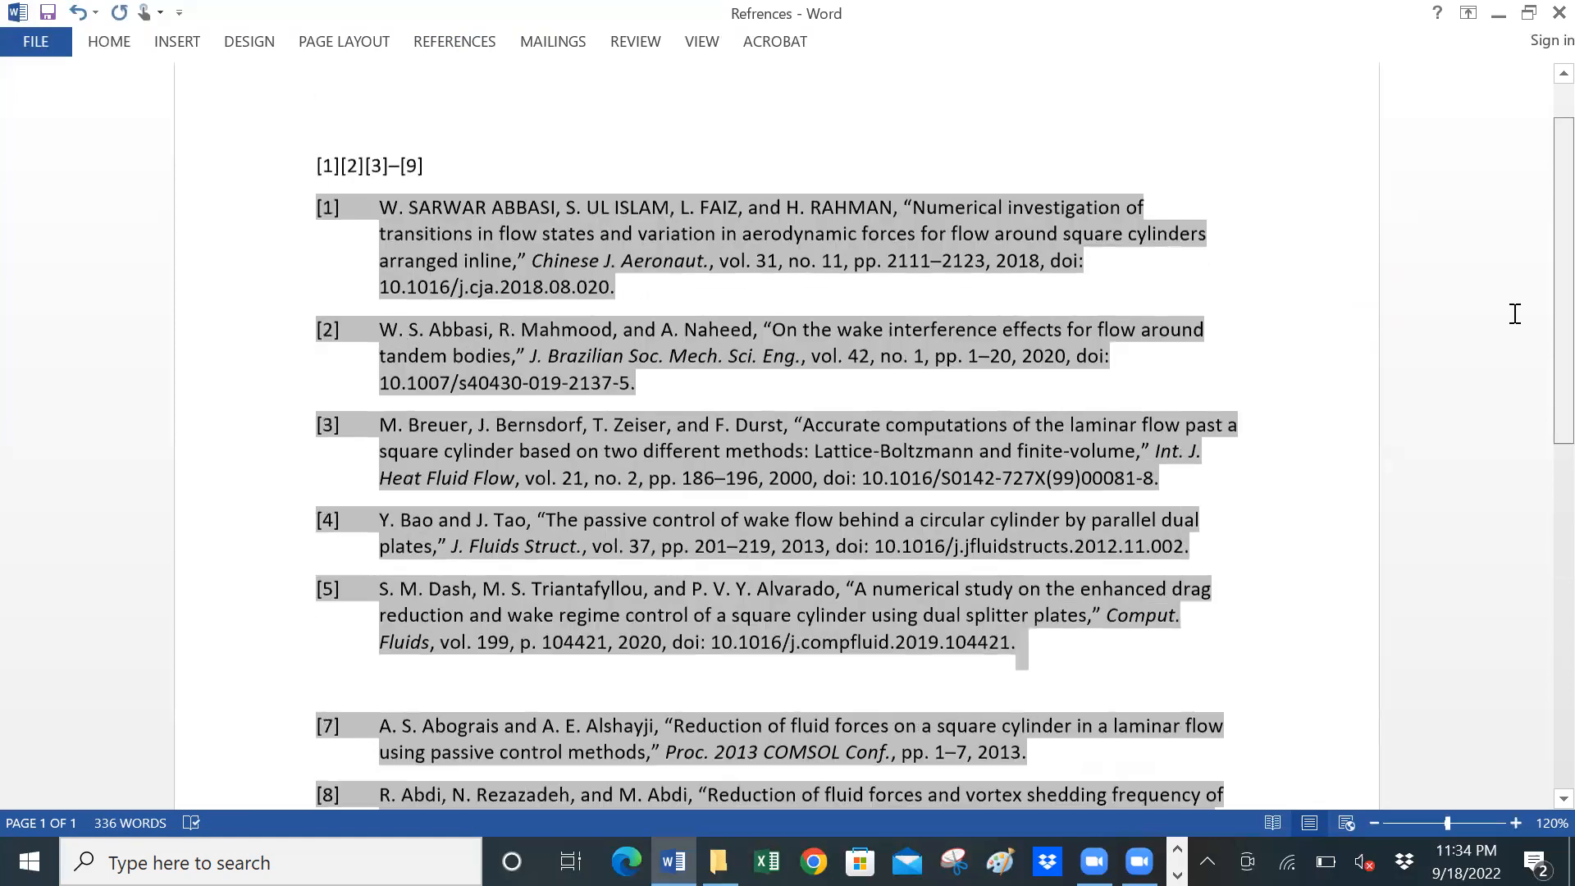
double_click(780, 148)
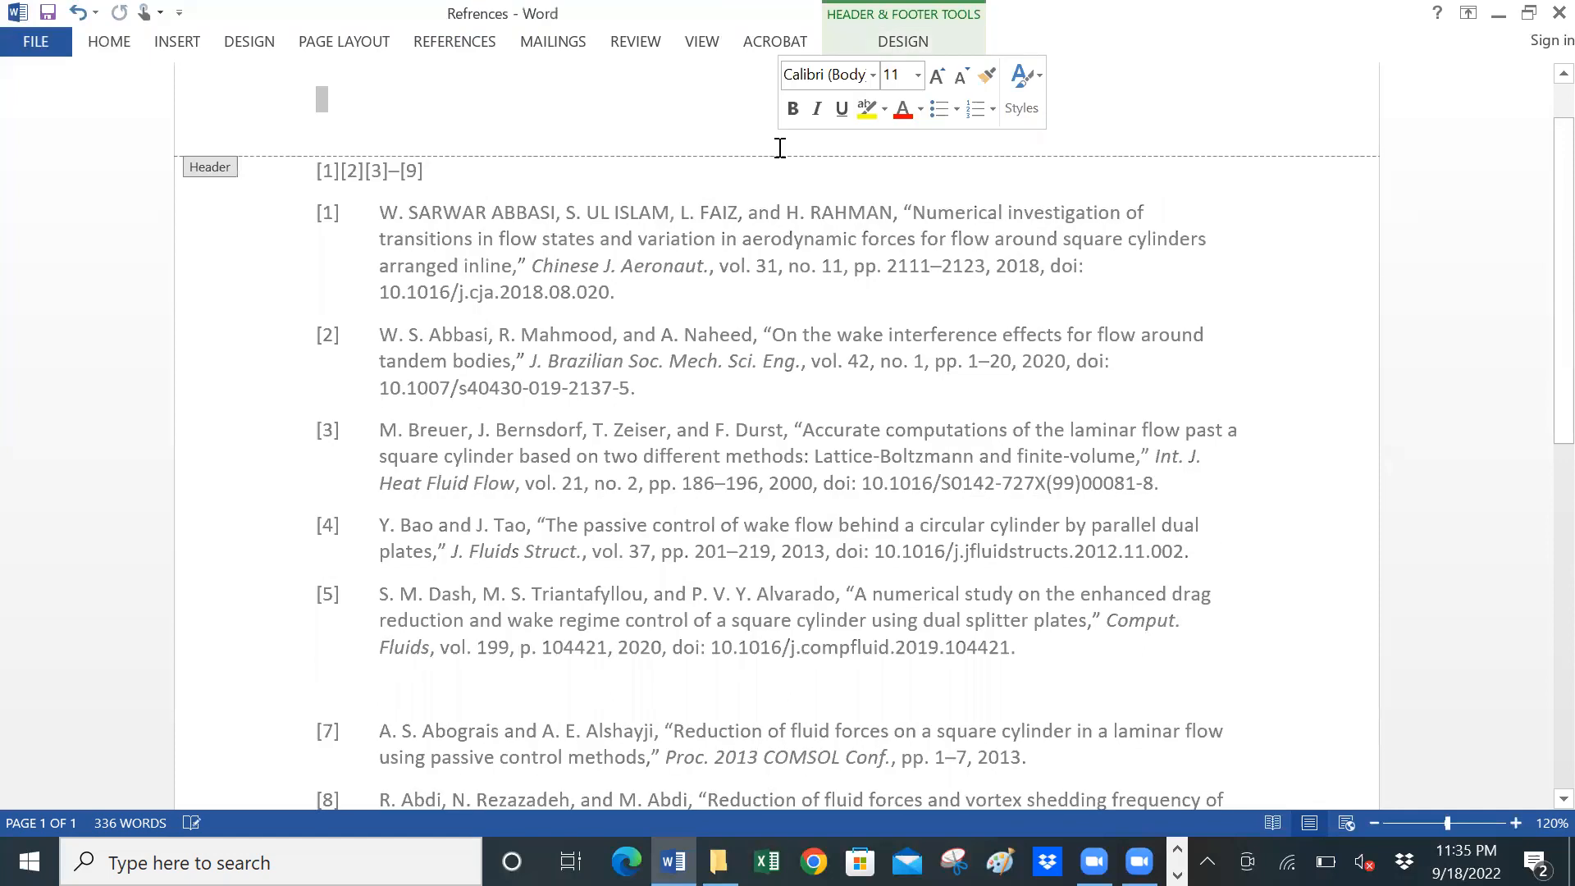
double_click(811, 257)
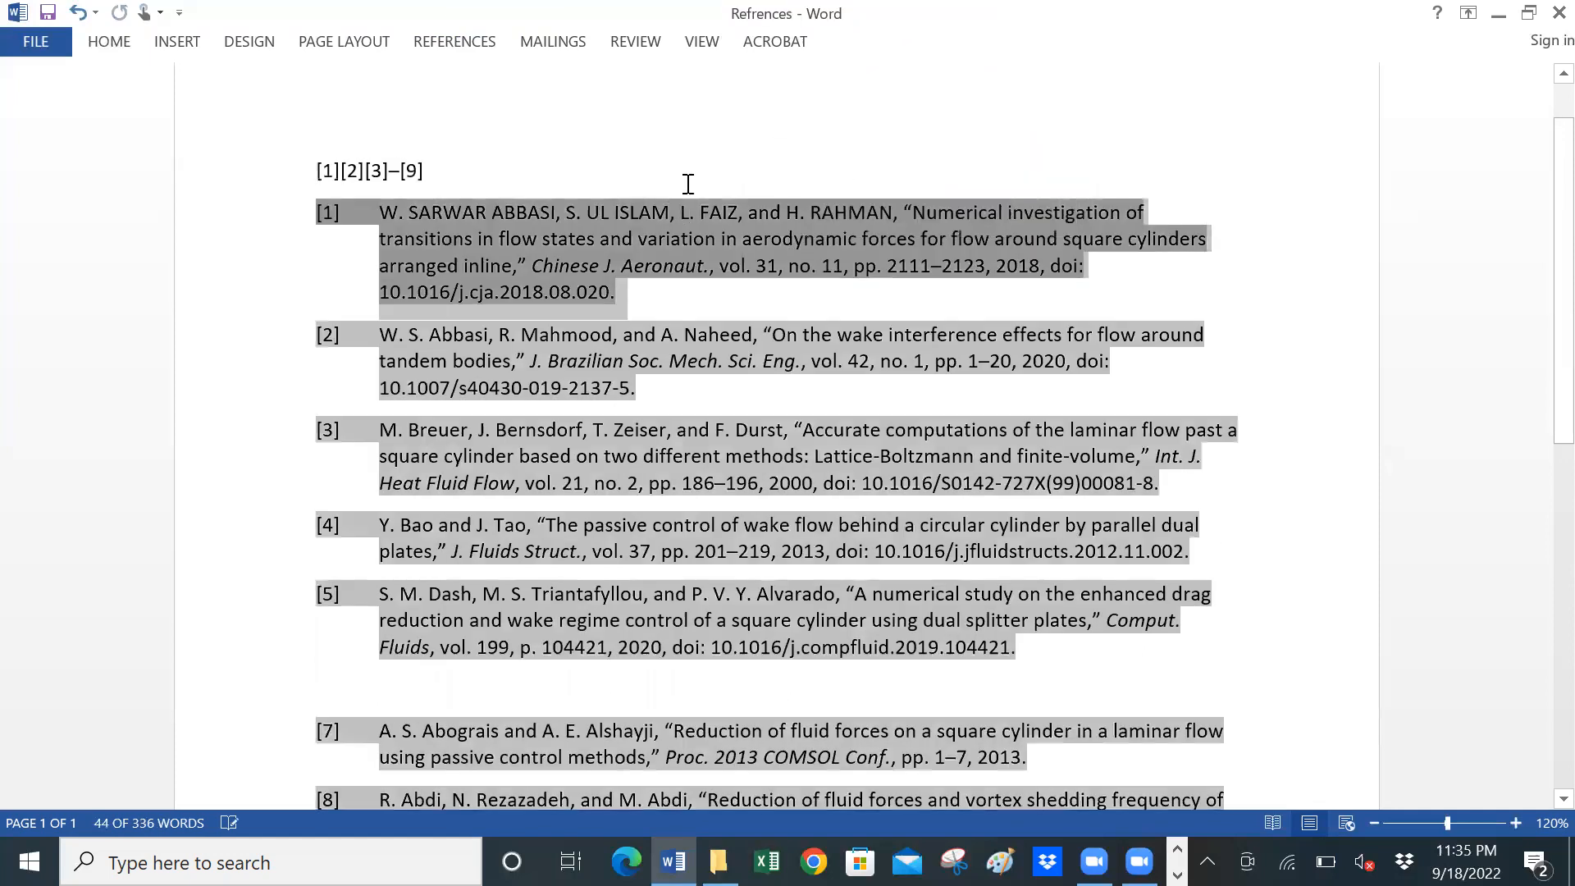
click(697, 187)
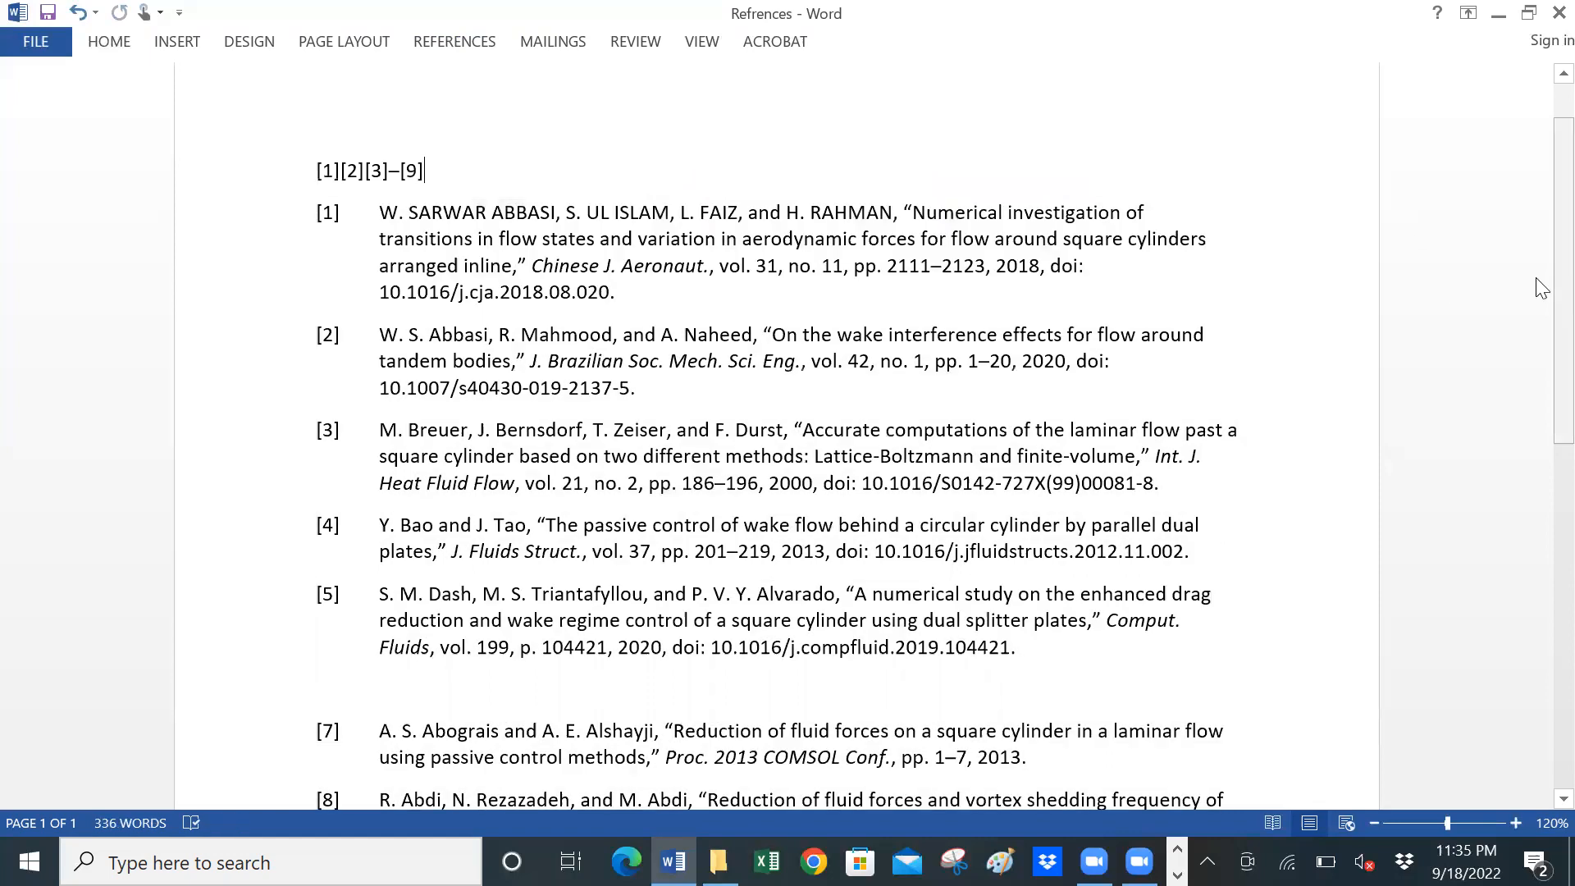
- Change the number of the last bibliography entry, the 2011 Phys. Fluids paper, to [10]
scroll(1541, 328, down, 2)
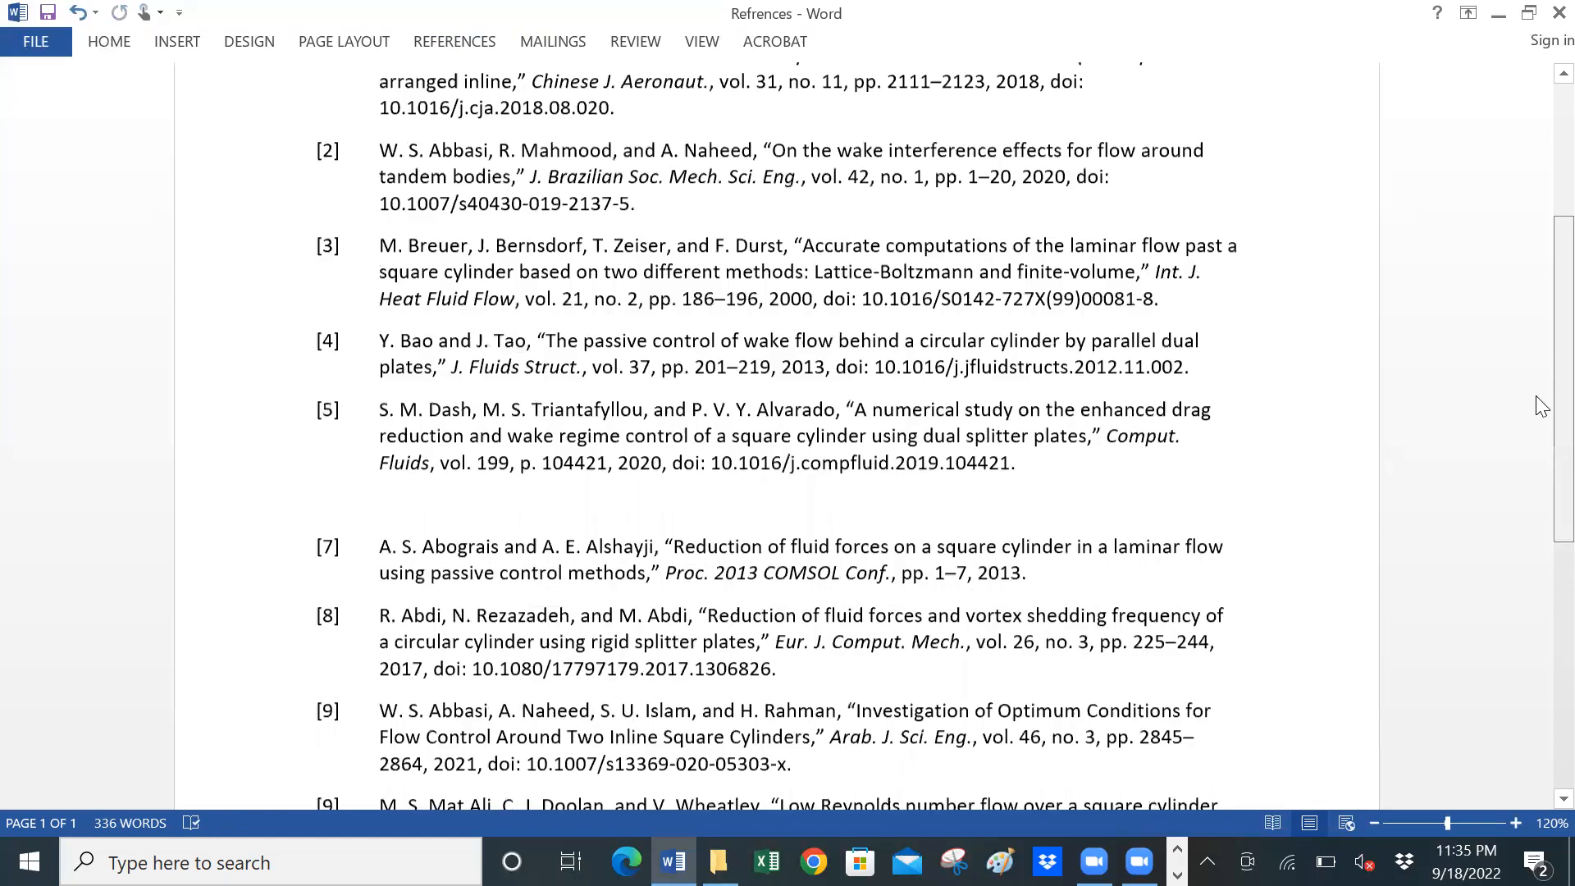
scroll(1541, 443, down, 1)
scroll(1539, 451, down, 1)
scroll(1538, 450, up, 1)
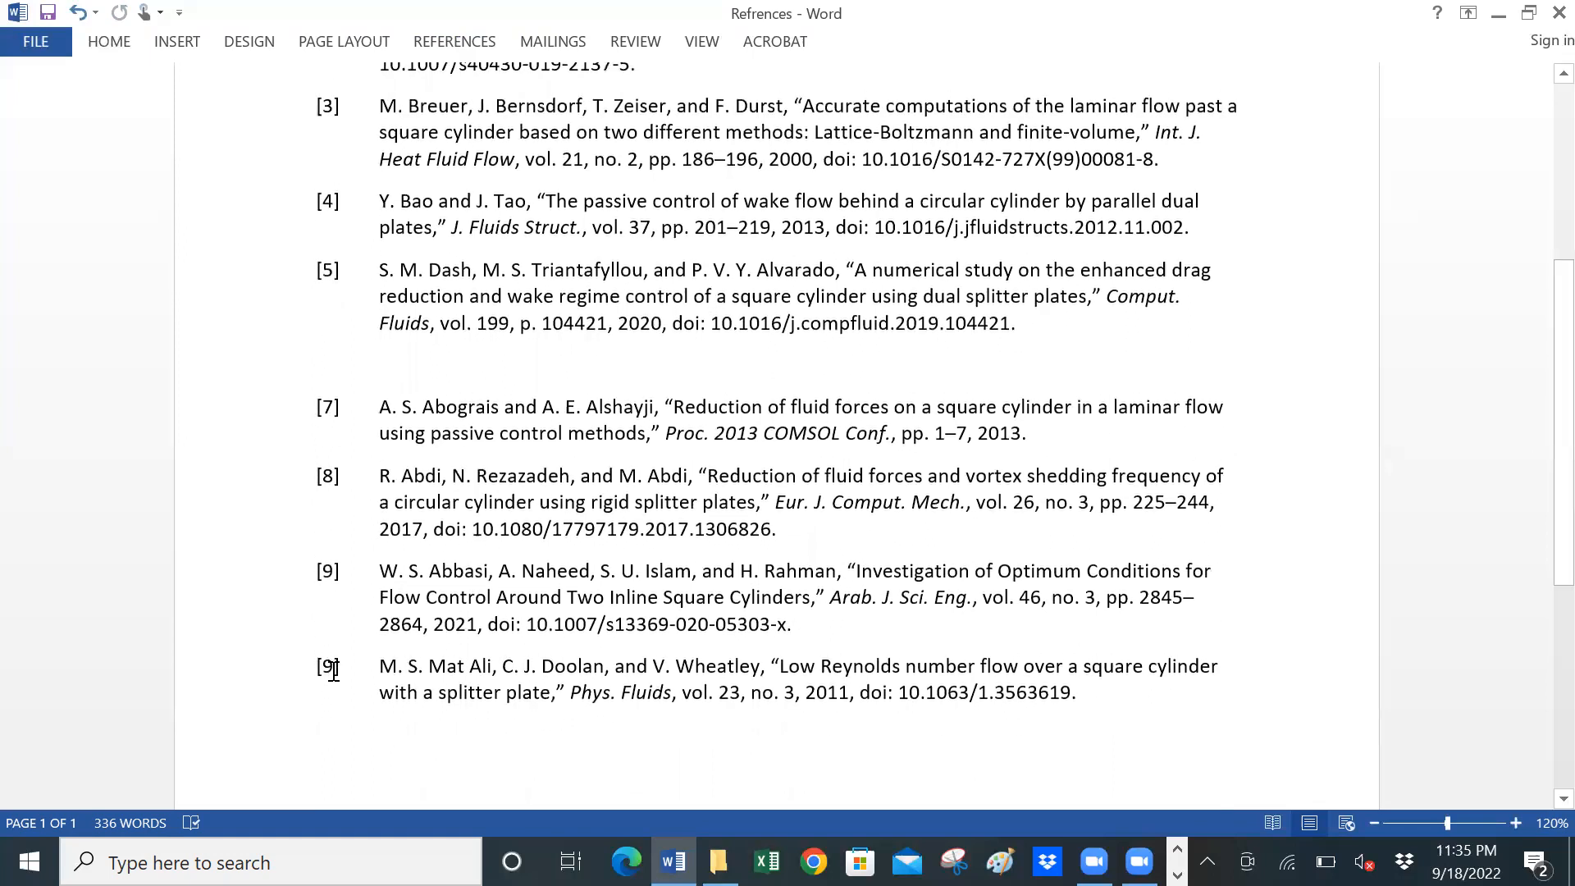
key(ctrl+a)
key(F9)
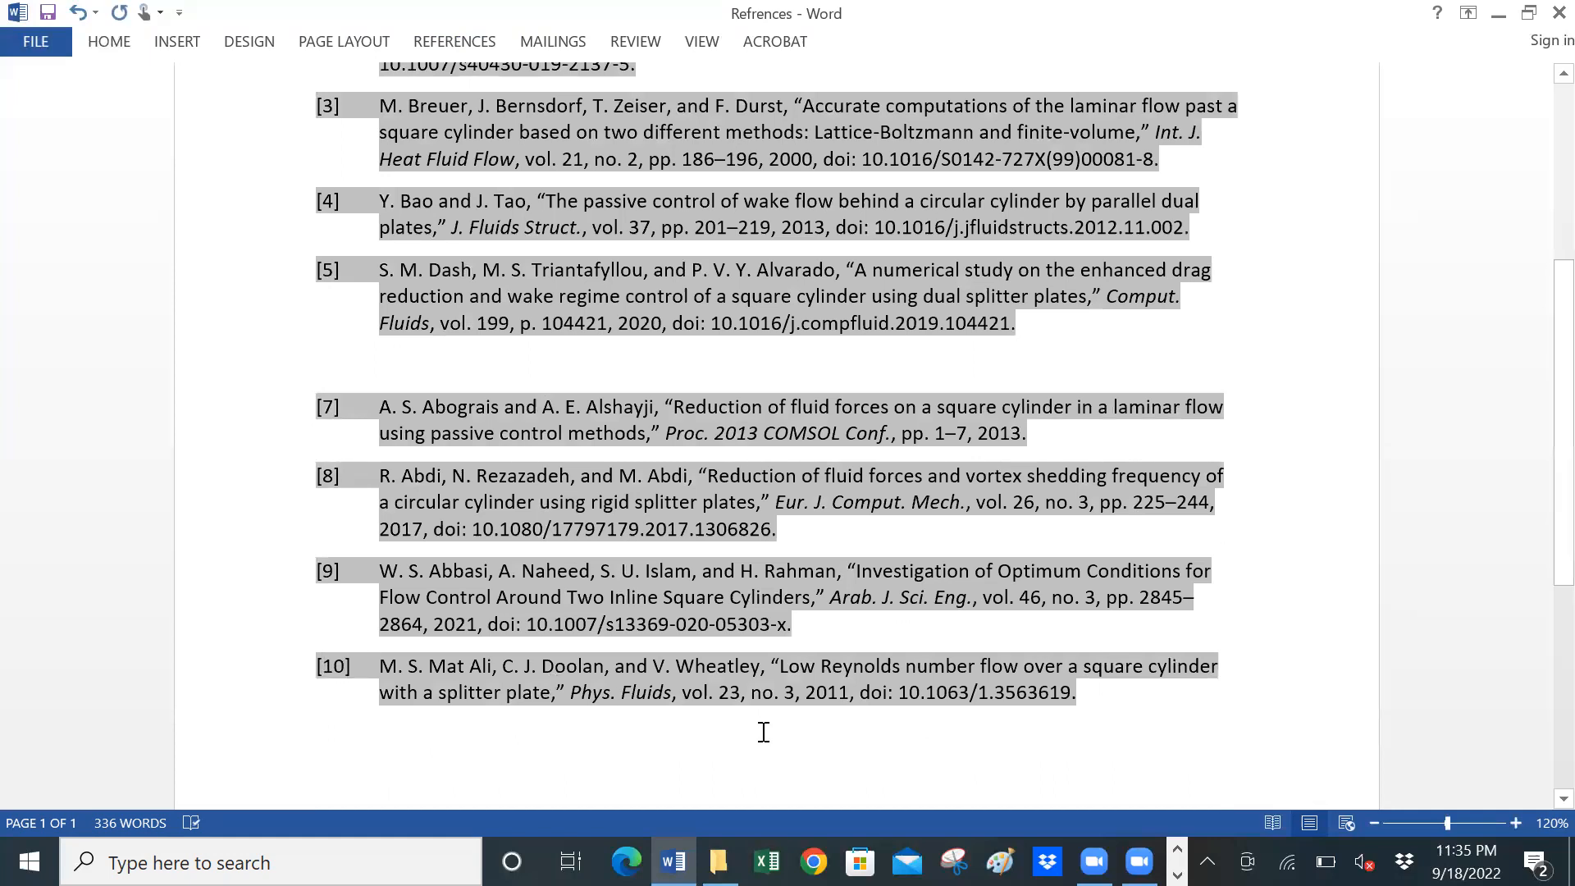
click(721, 780)
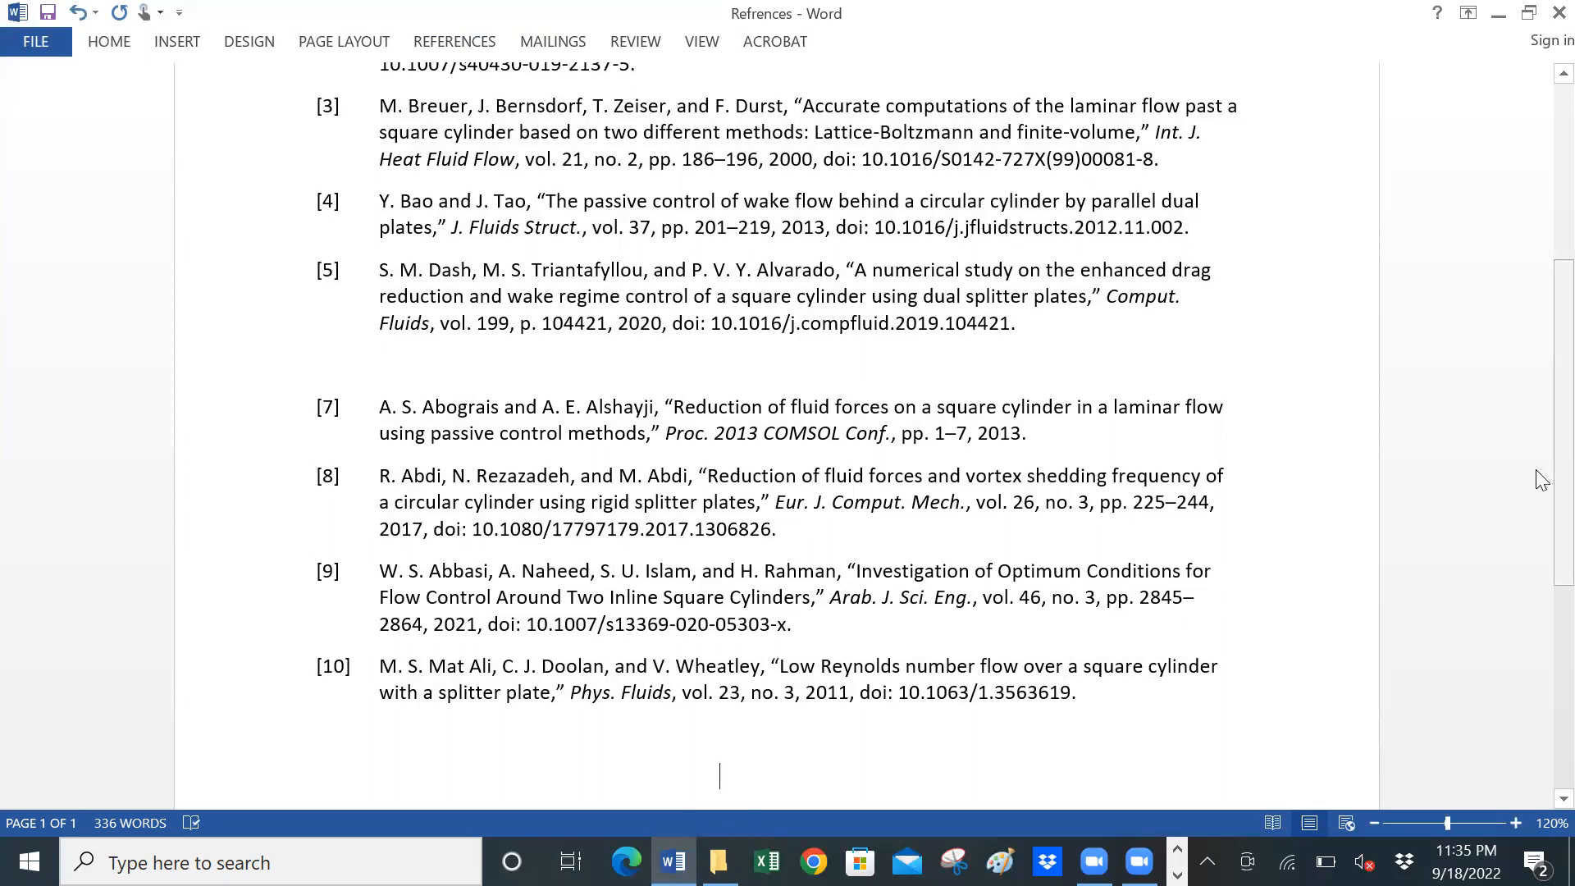
- Switch to Mendeley Desktop and select the 2018 paper on transitions in flow states around inline square cylinders
scroll(1542, 434, up, 3)
scroll(1542, 390, down, 1)
scroll(1540, 336, up, 3)
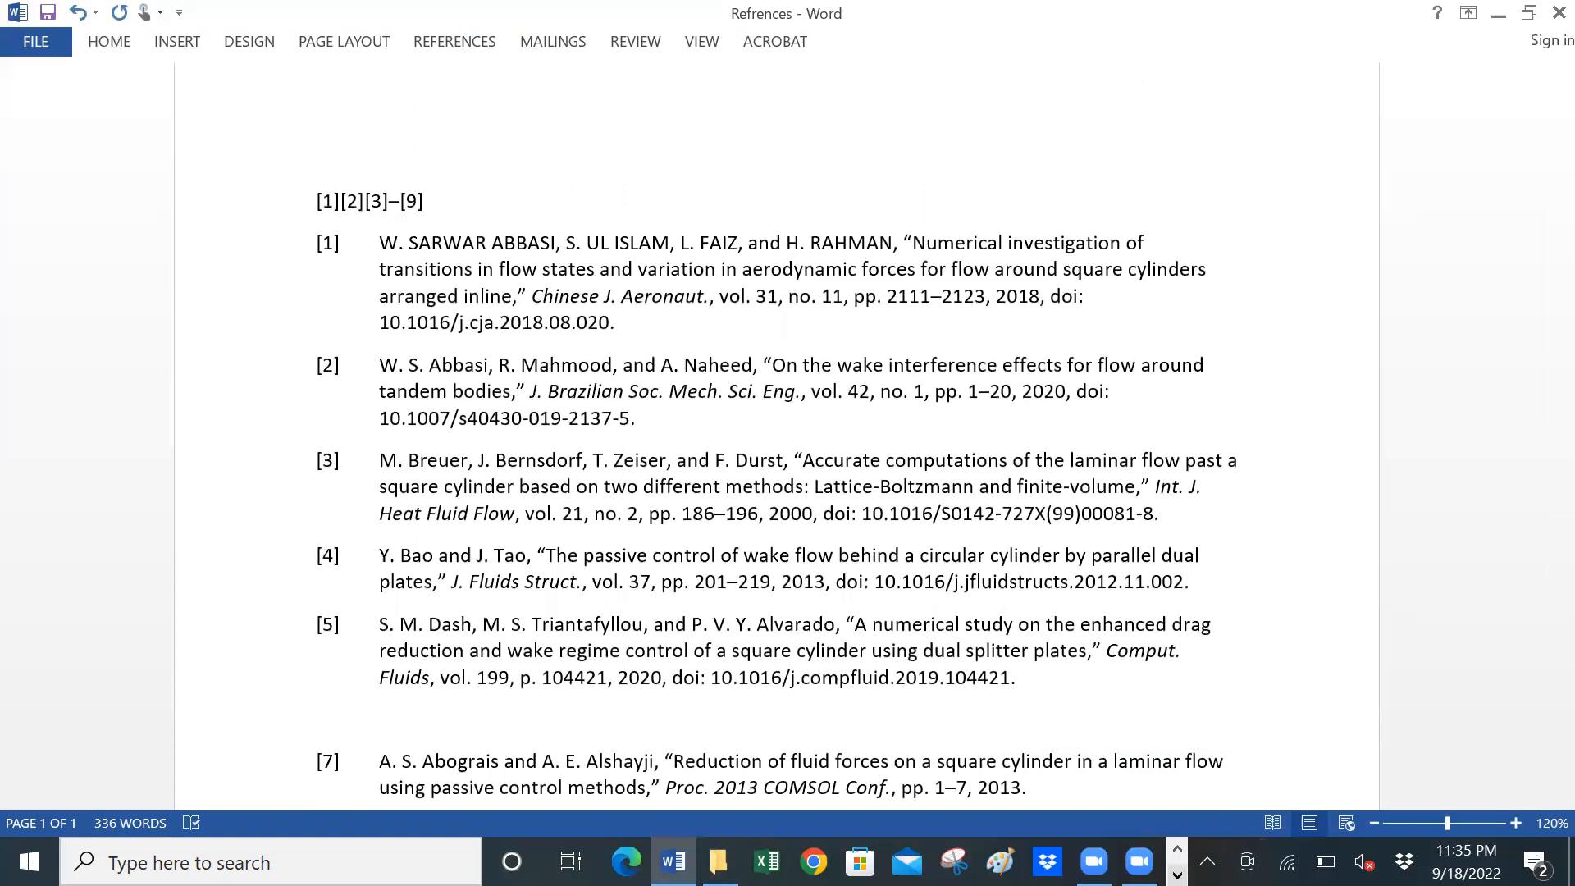
click(1178, 876)
scroll(1313, 340, down, 4)
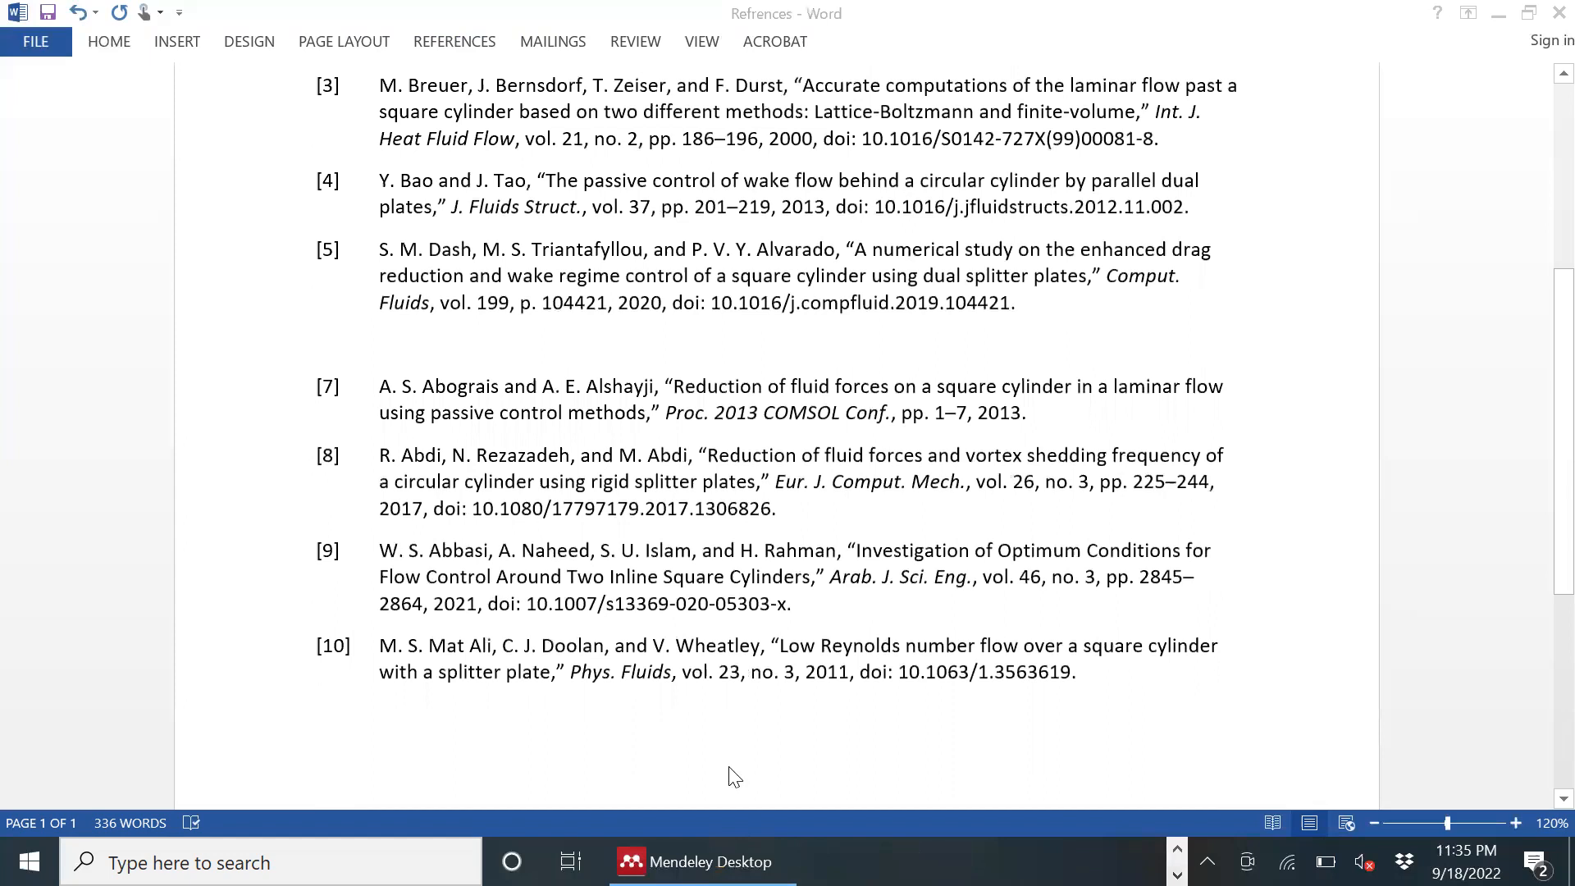
click(705, 861)
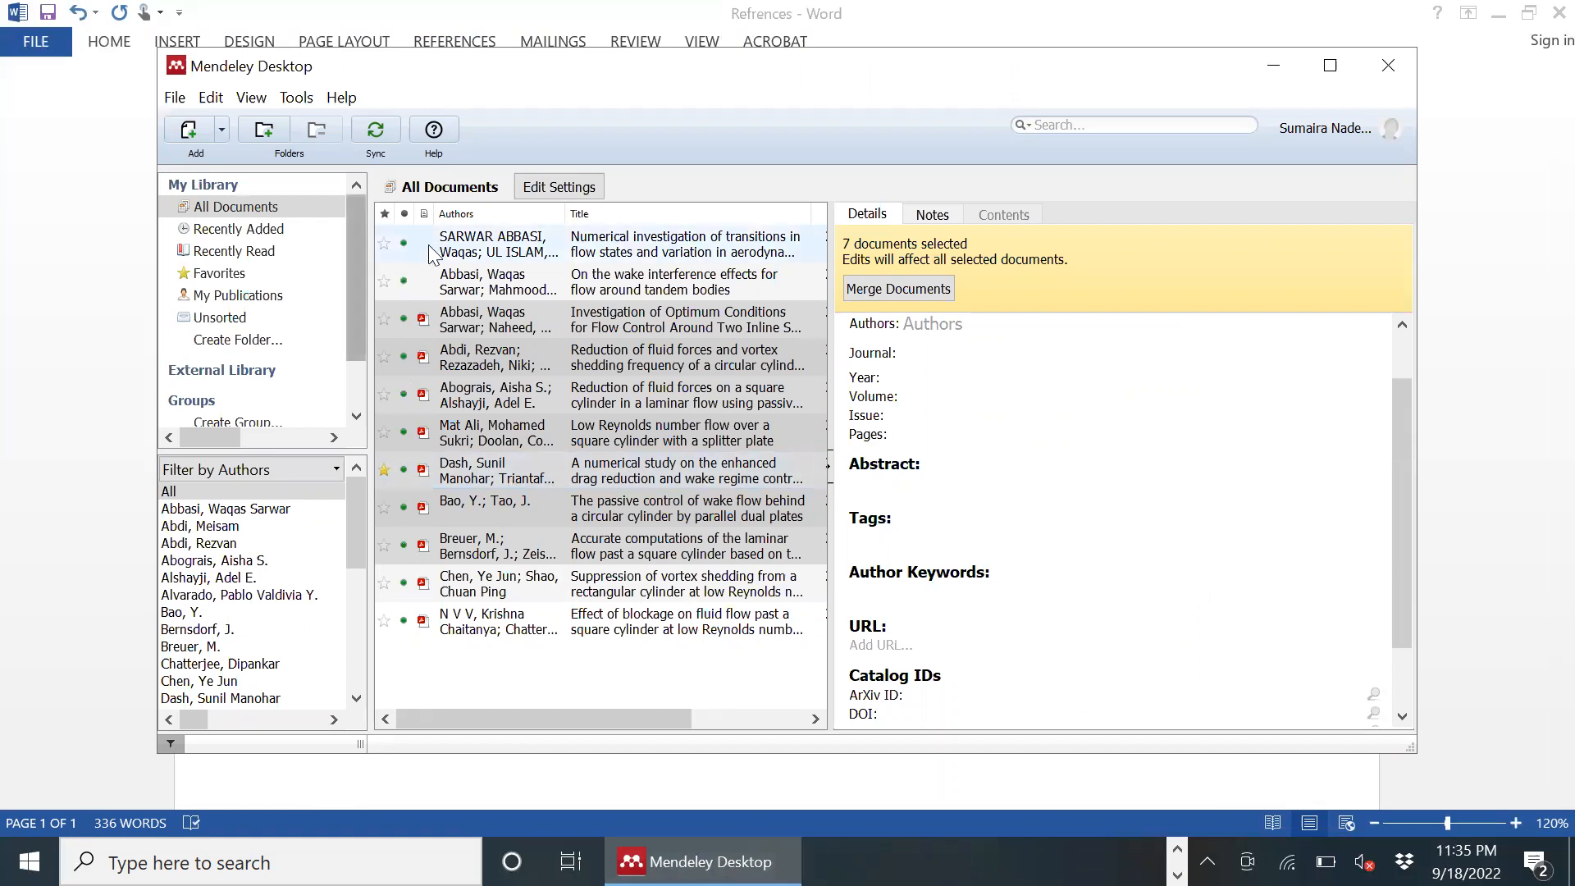
click(482, 248)
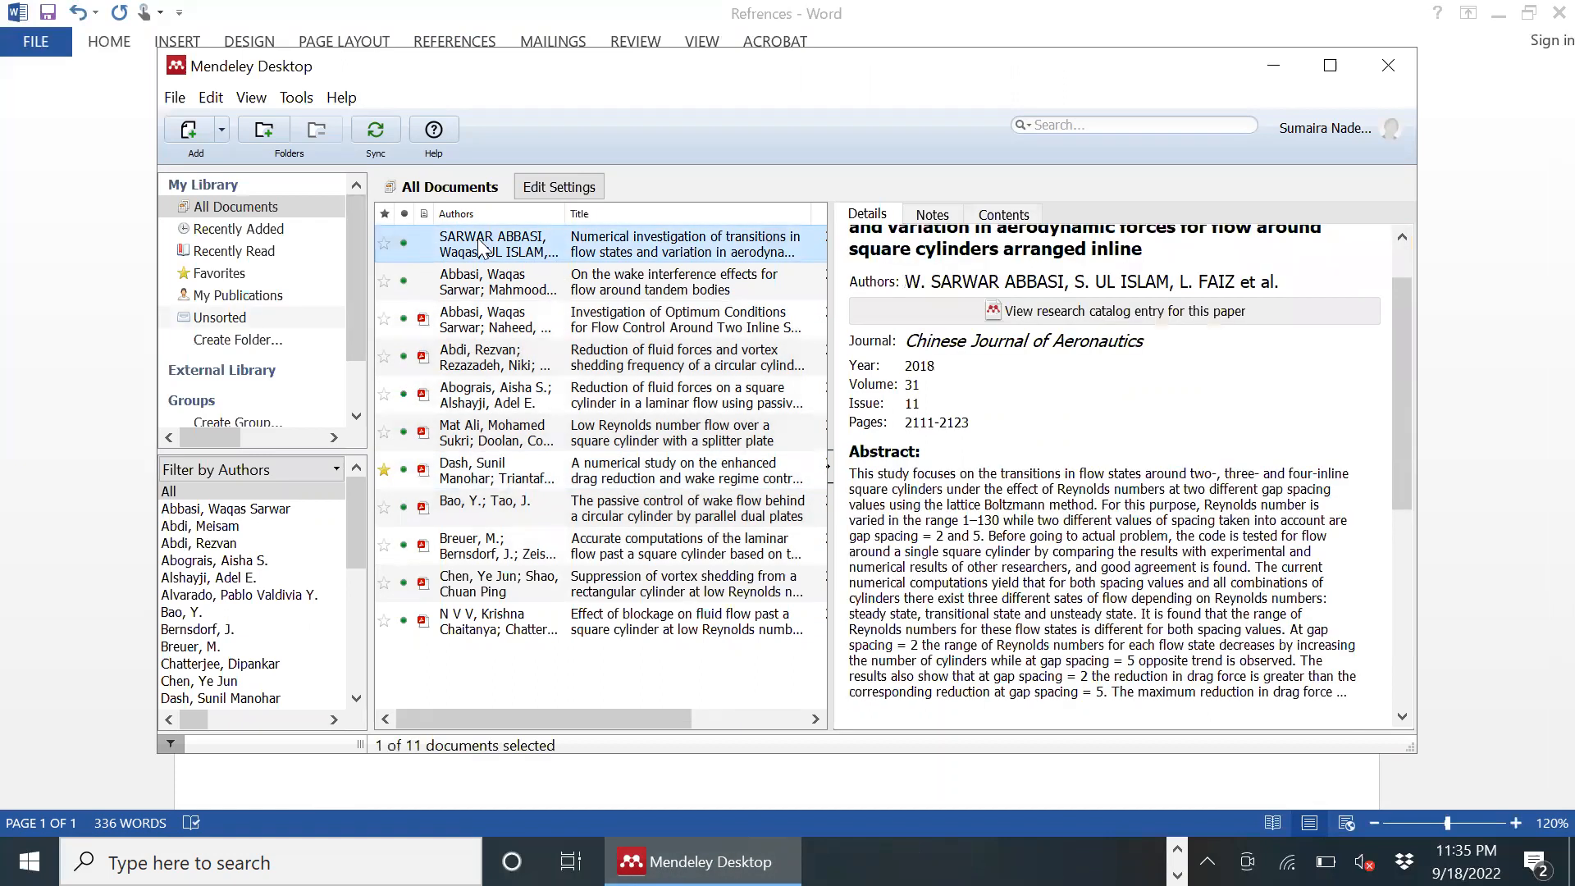
- Delete the selected 2018 inline square cylinders paper and all the remaining documents from the Mendeley library
key(Delete)
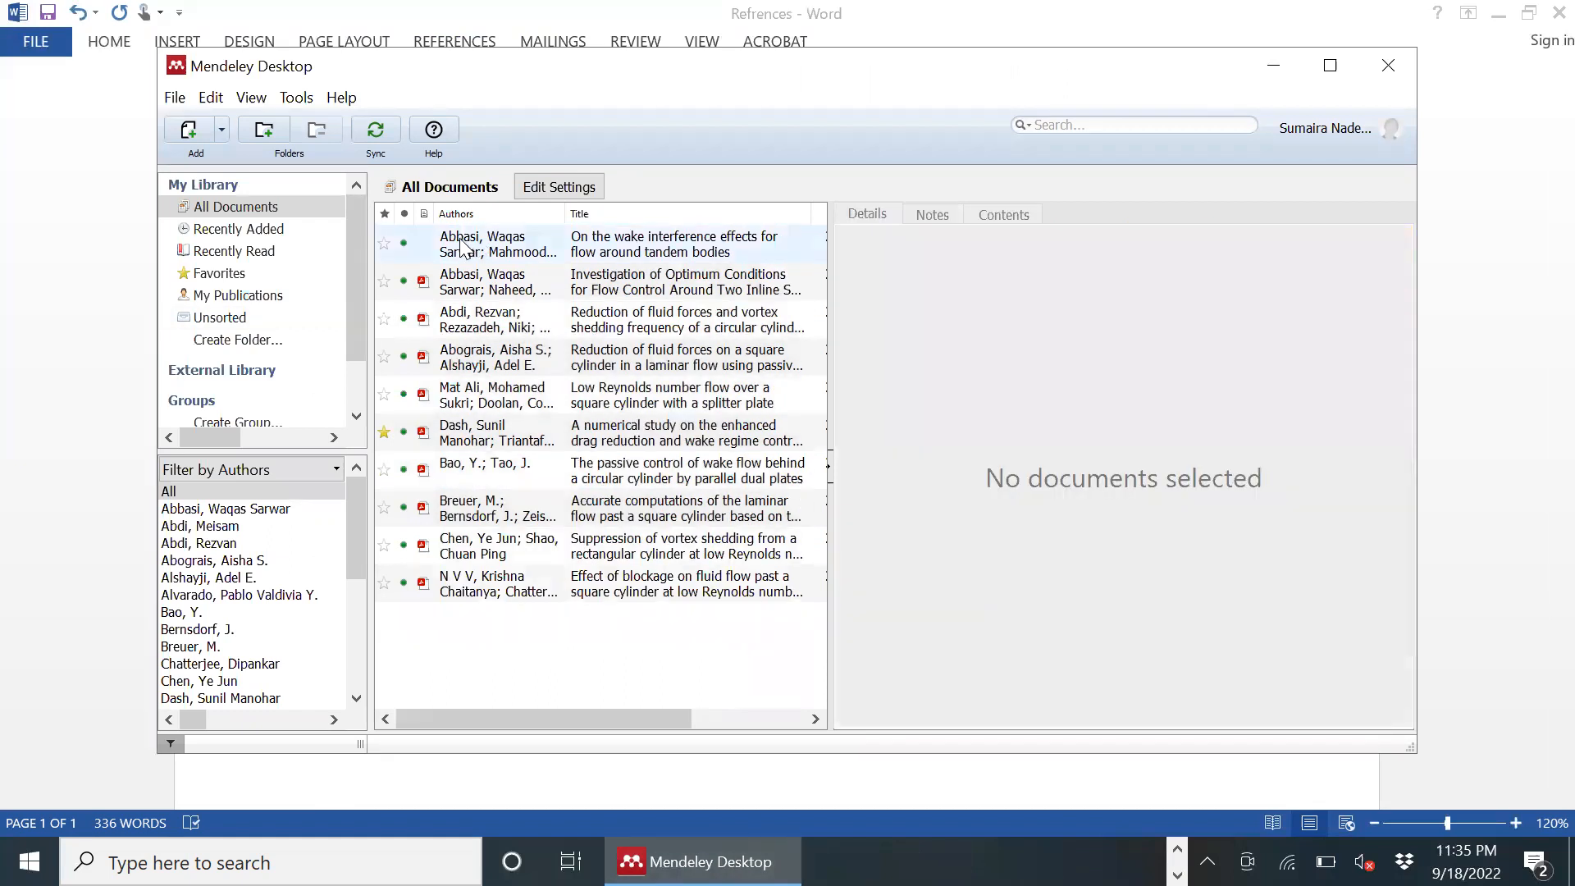
click(472, 246)
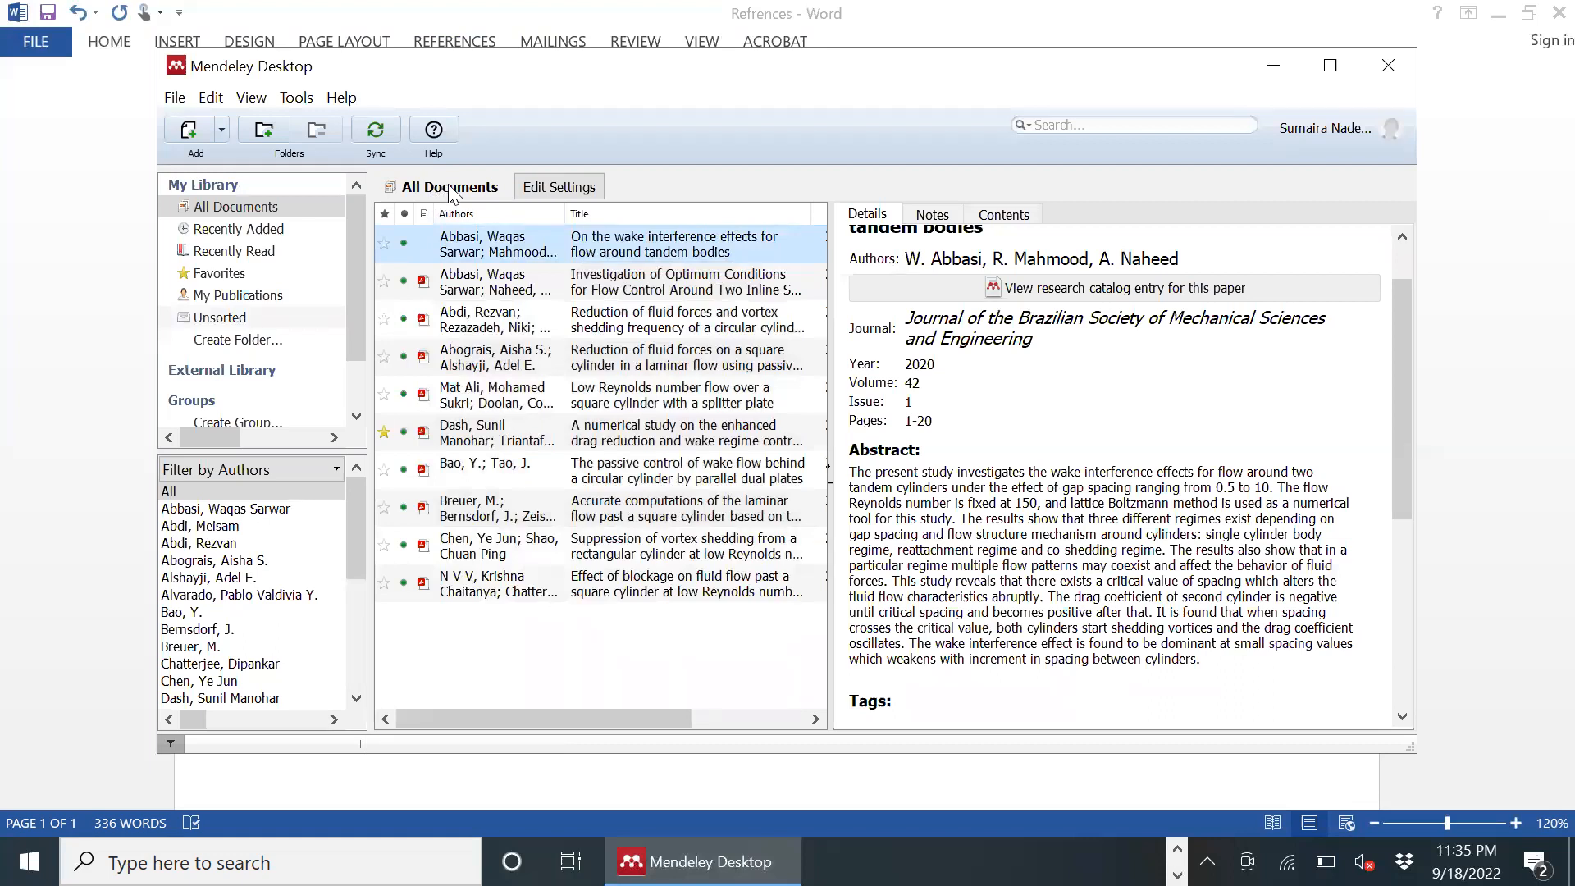
right_click(471, 239)
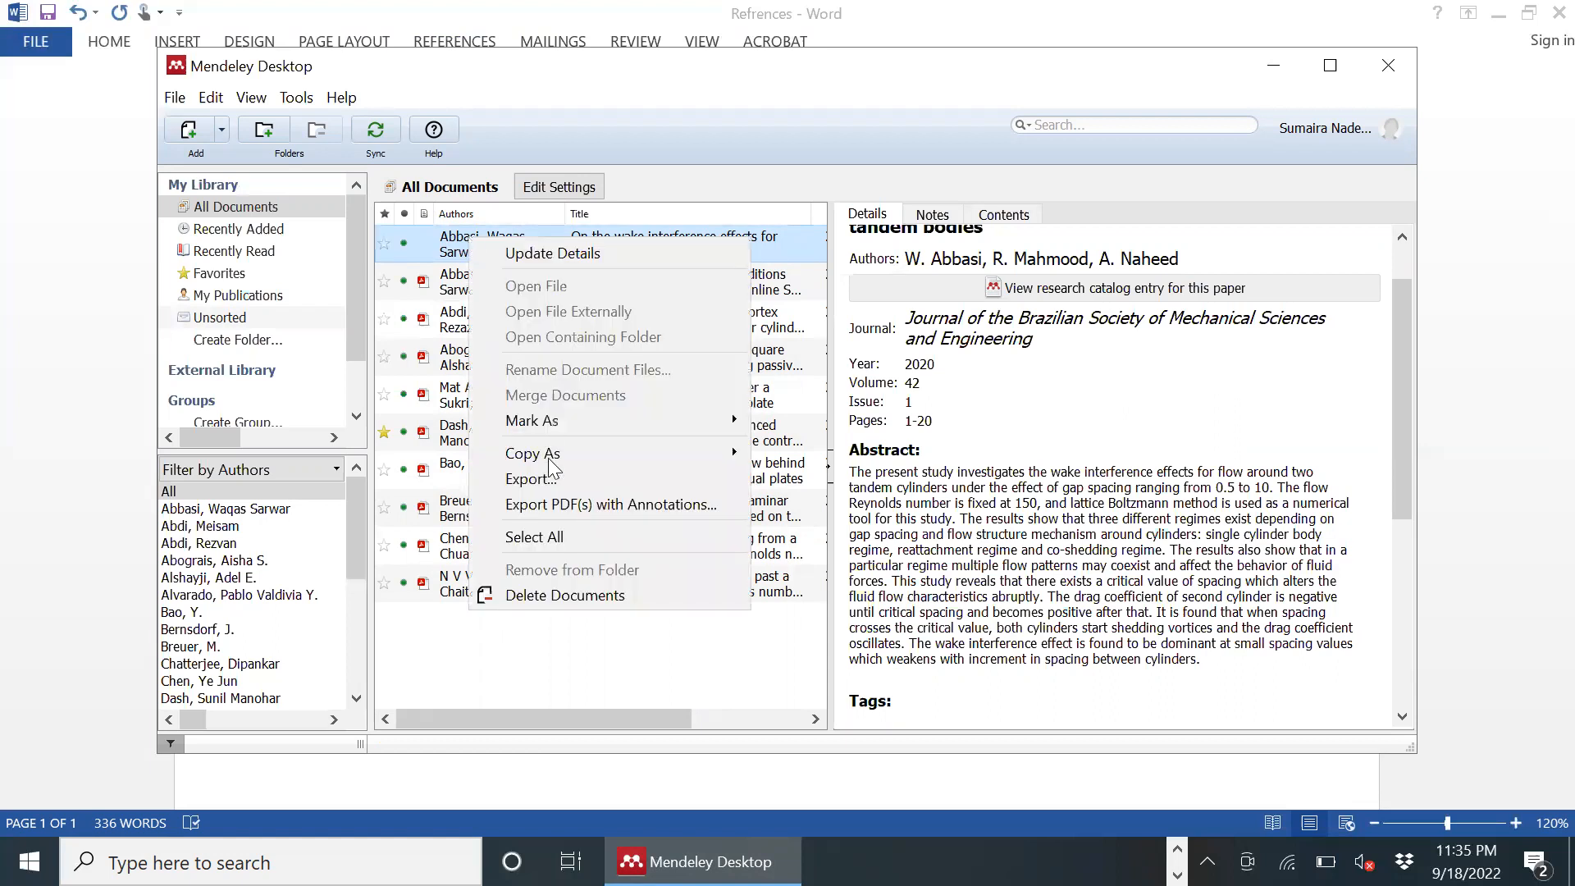
click(571, 538)
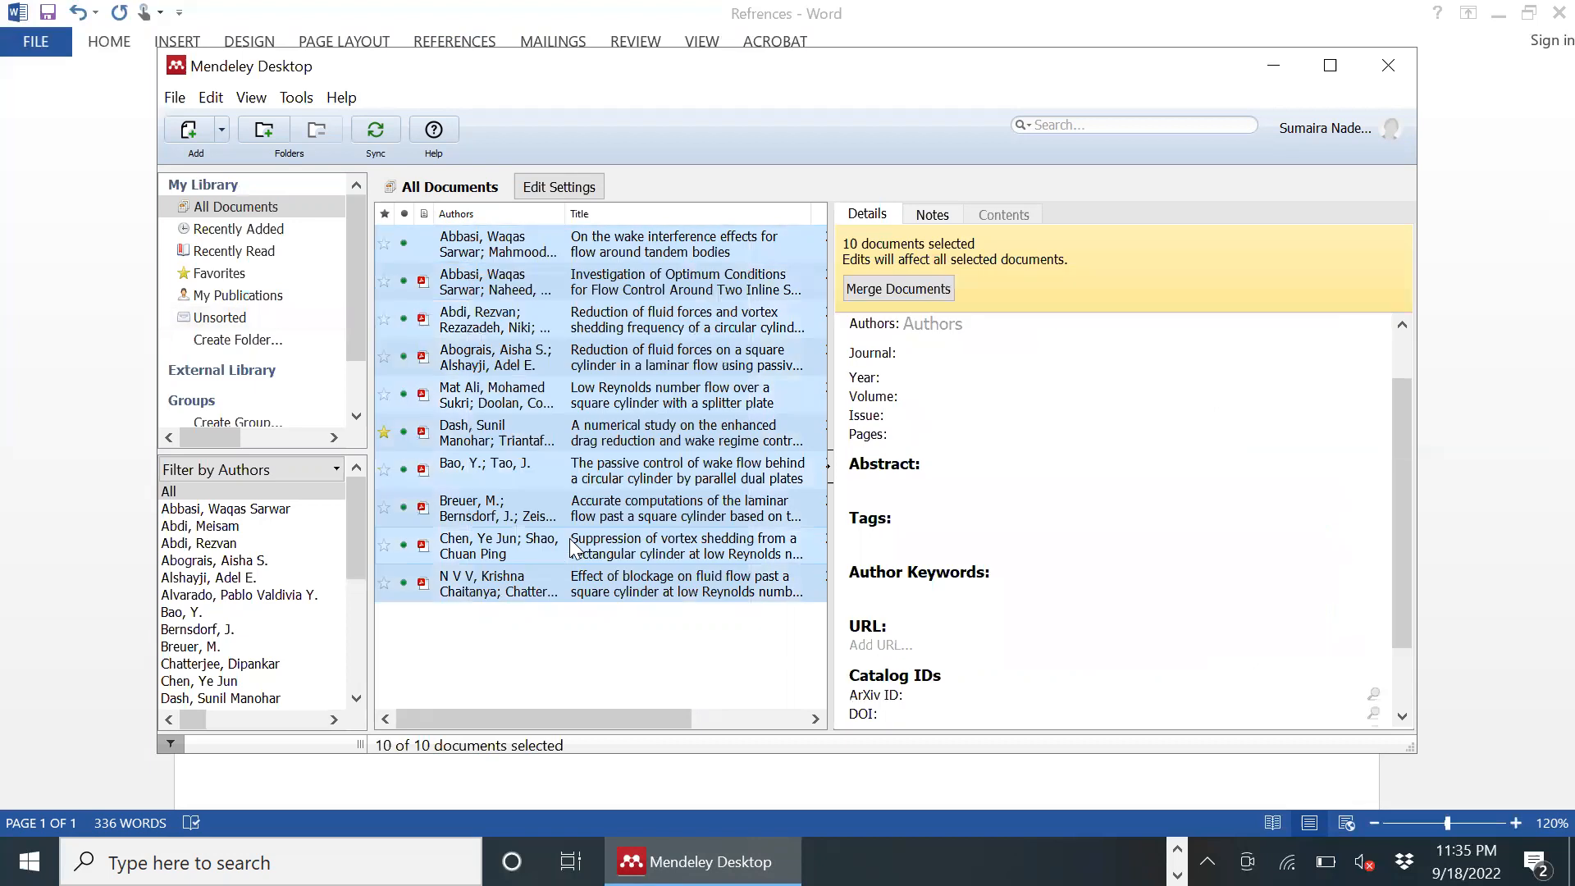
key(Delete)
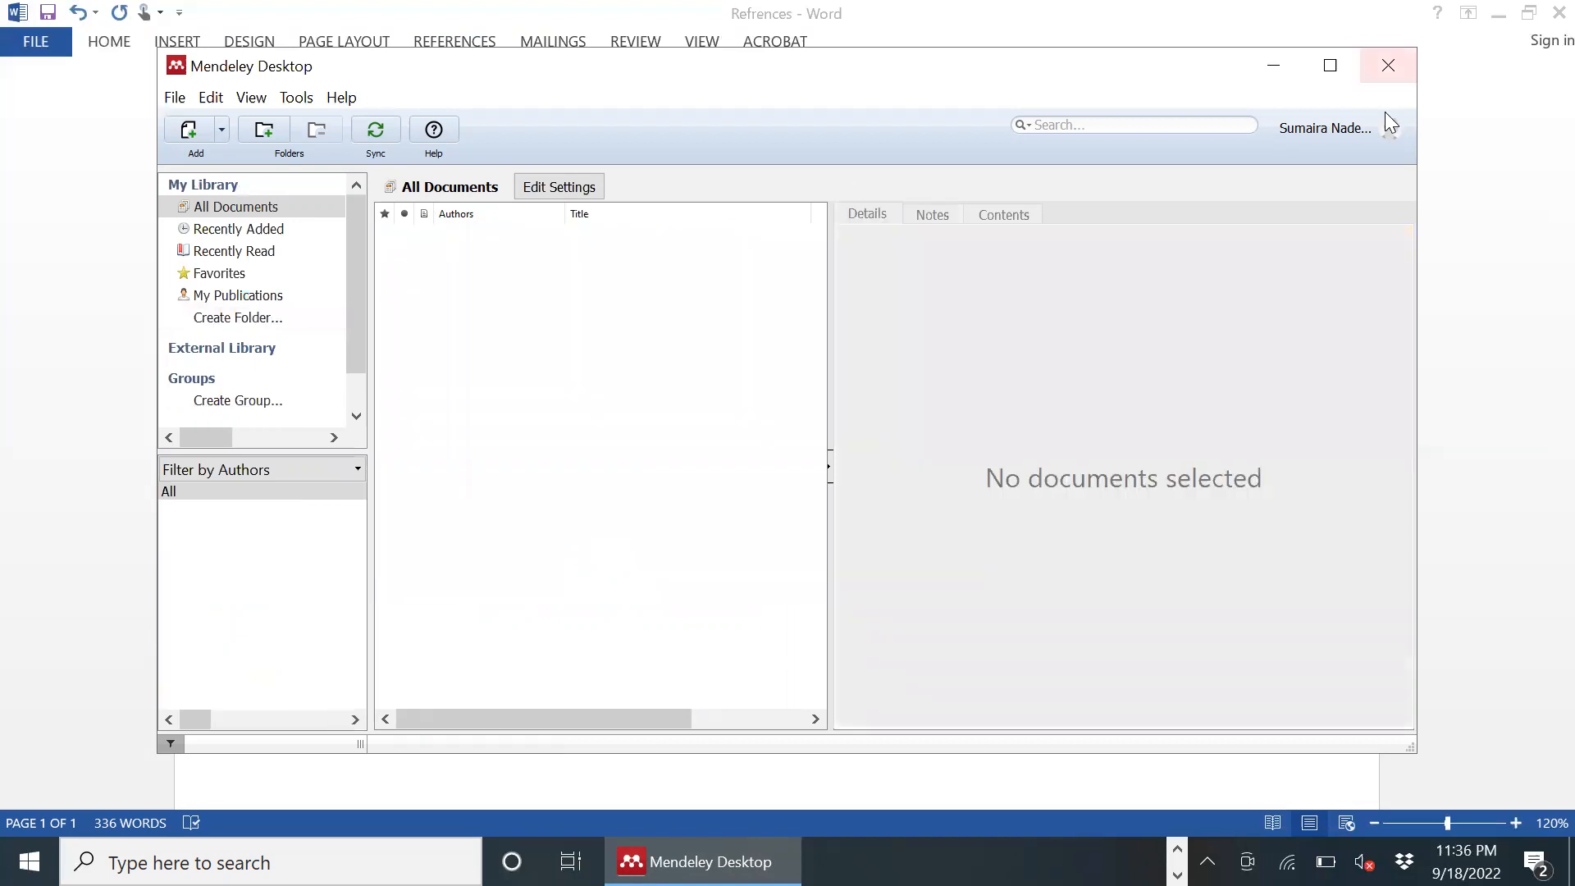
- Close Mendeley Desktop and select the entire bibliography in the Refrences Word document
click(1388, 63)
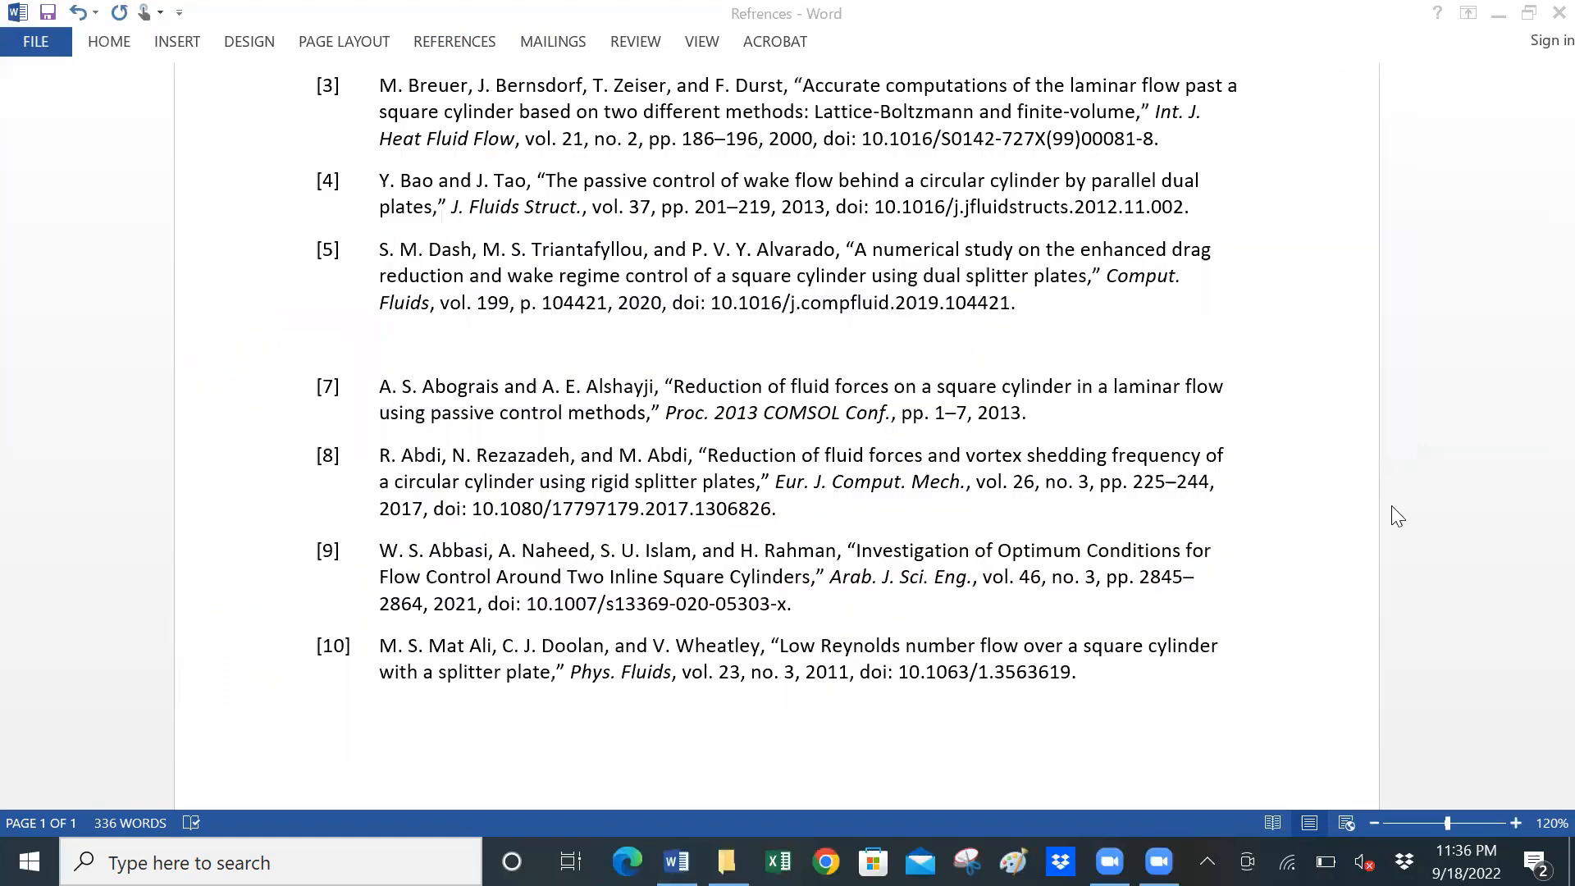
click(1412, 549)
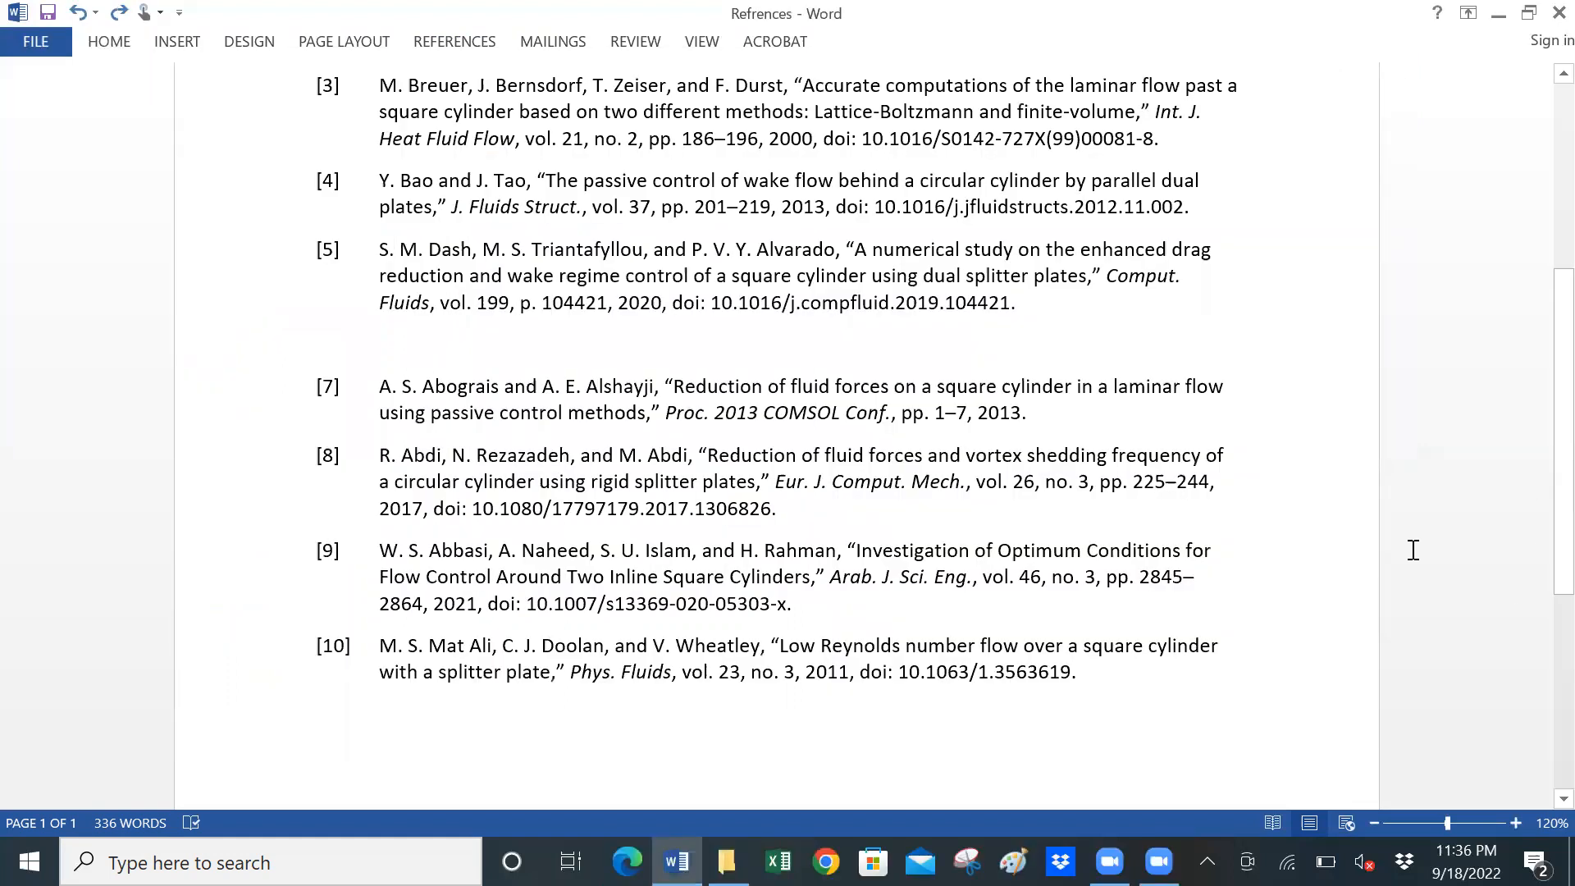
key(ctrl+a)
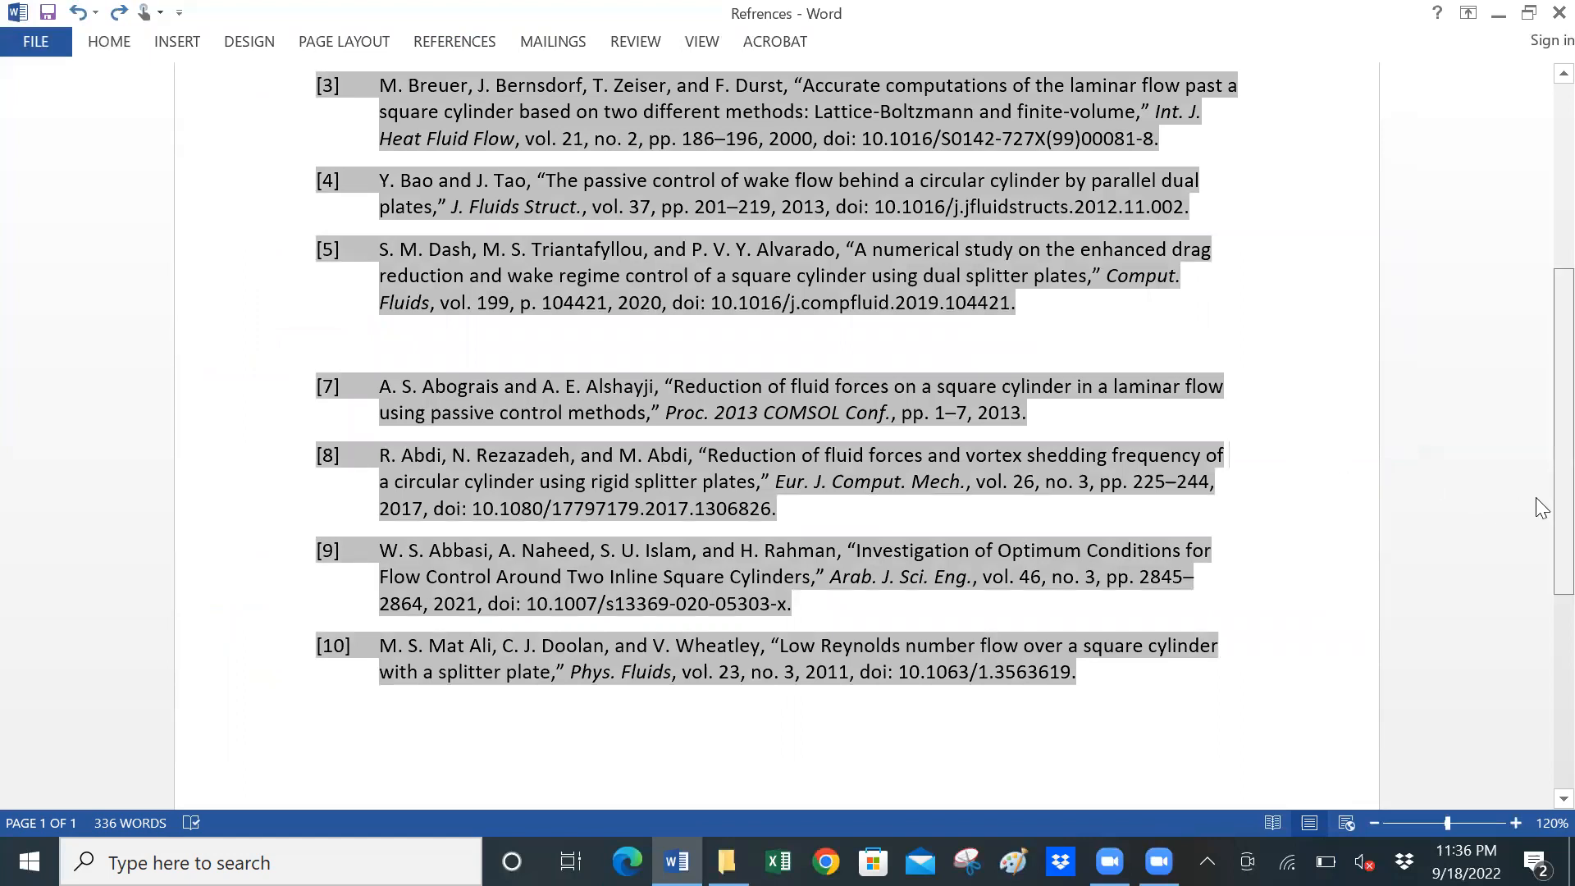
scroll(1541, 373, up, 3)
scroll(1541, 373, up, 2)
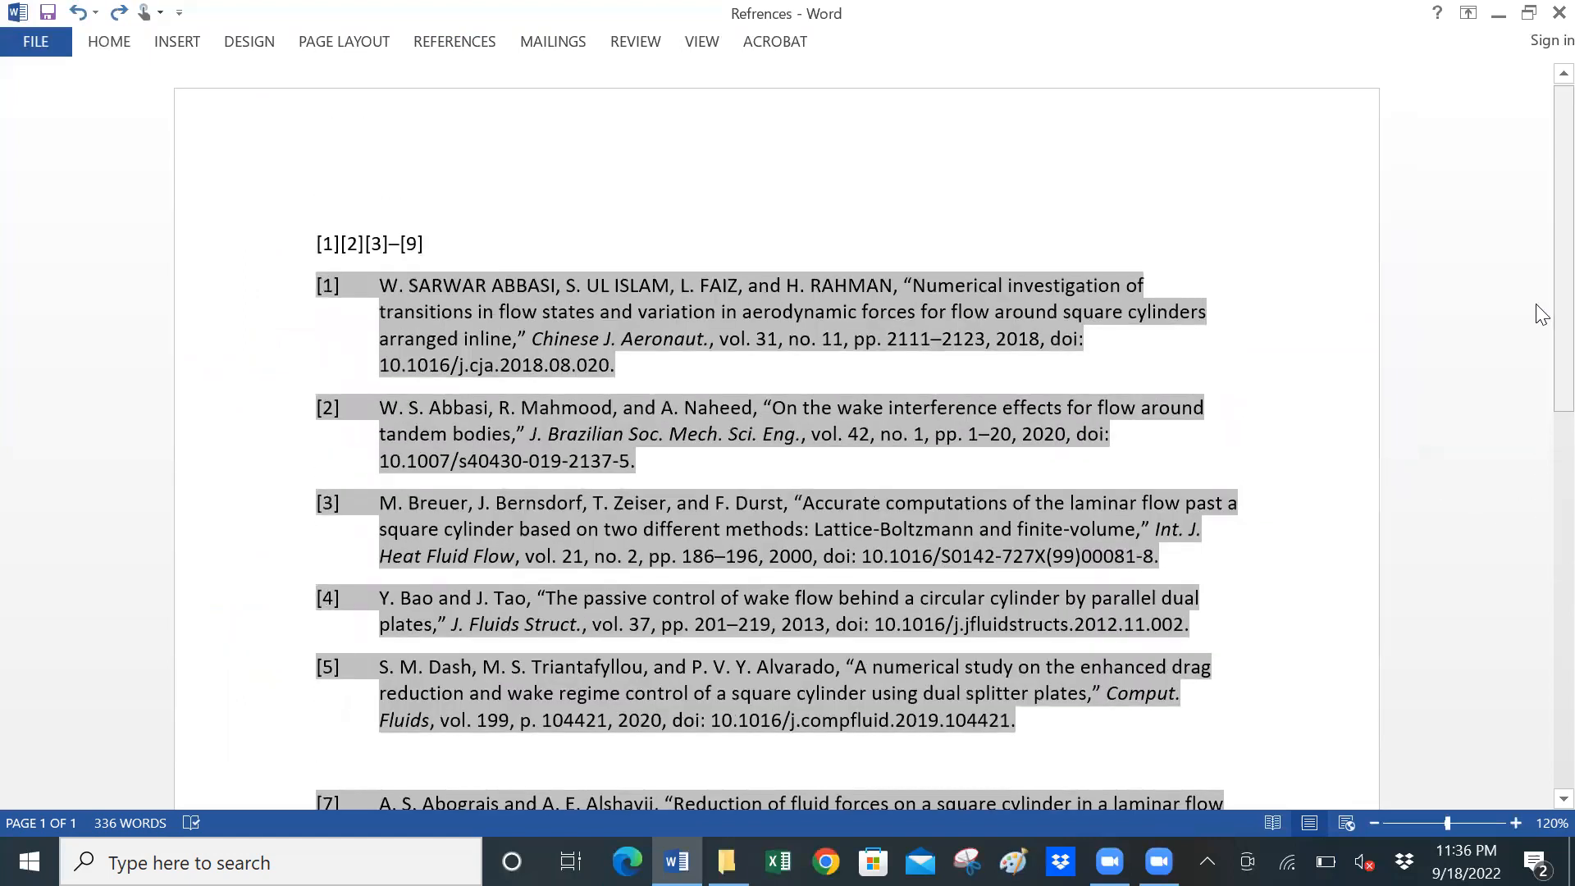